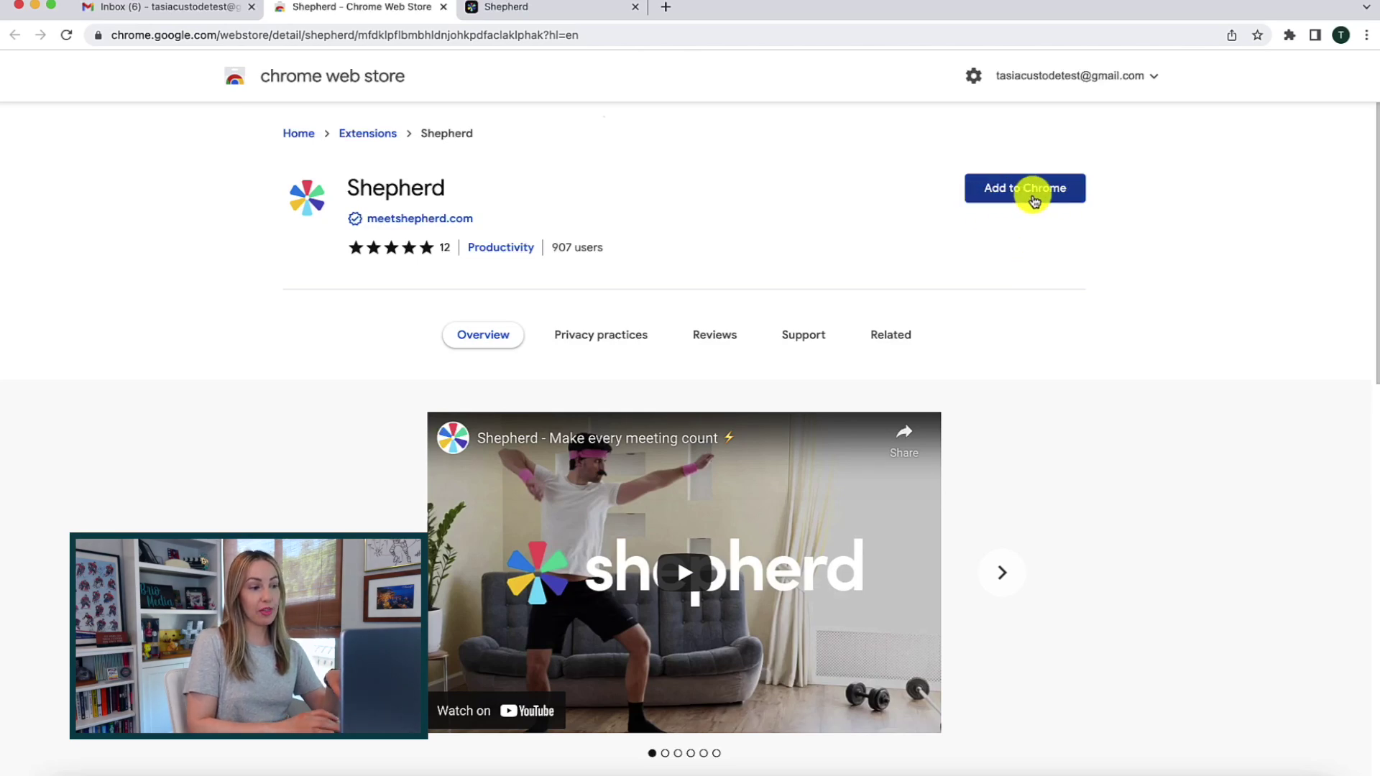
Add the Shepherd extension to Chrome from its Web Store page.
click(1037, 198)
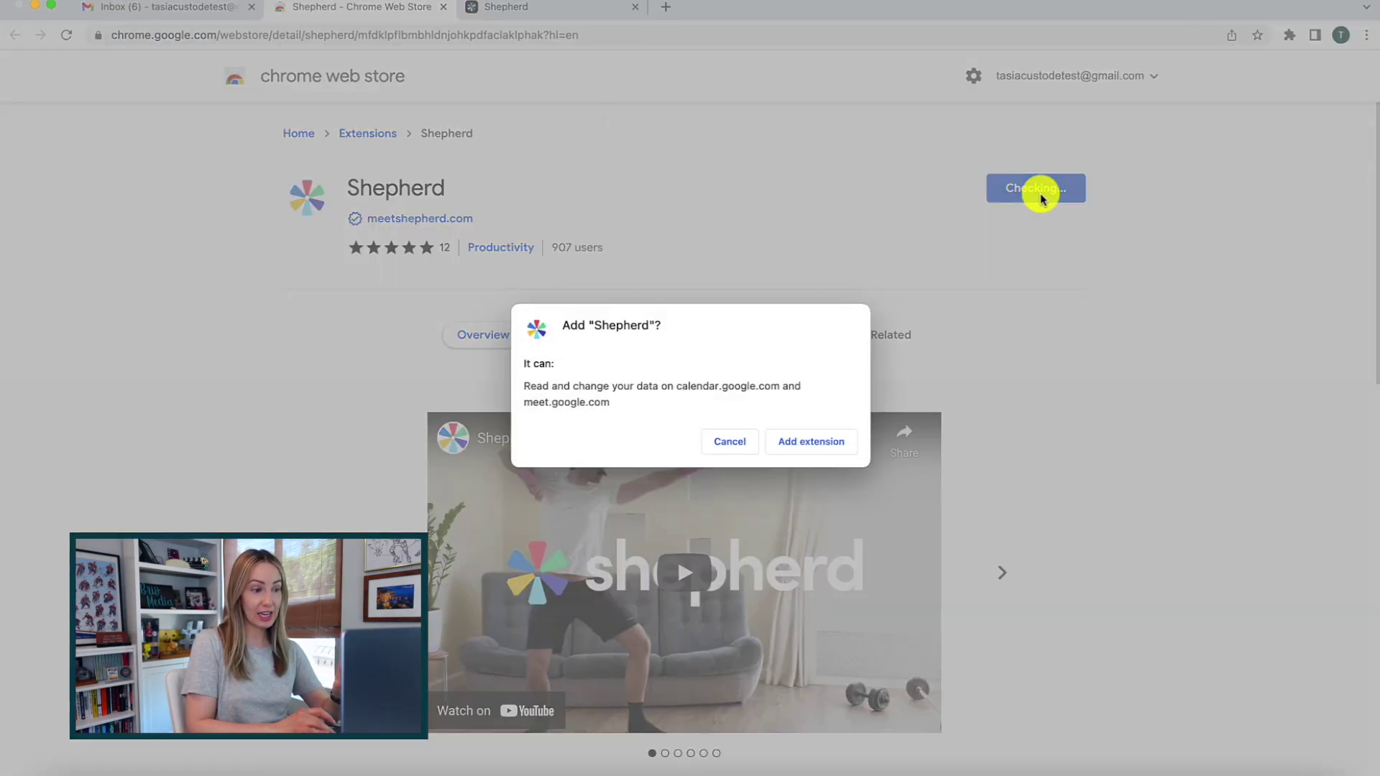
click(807, 443)
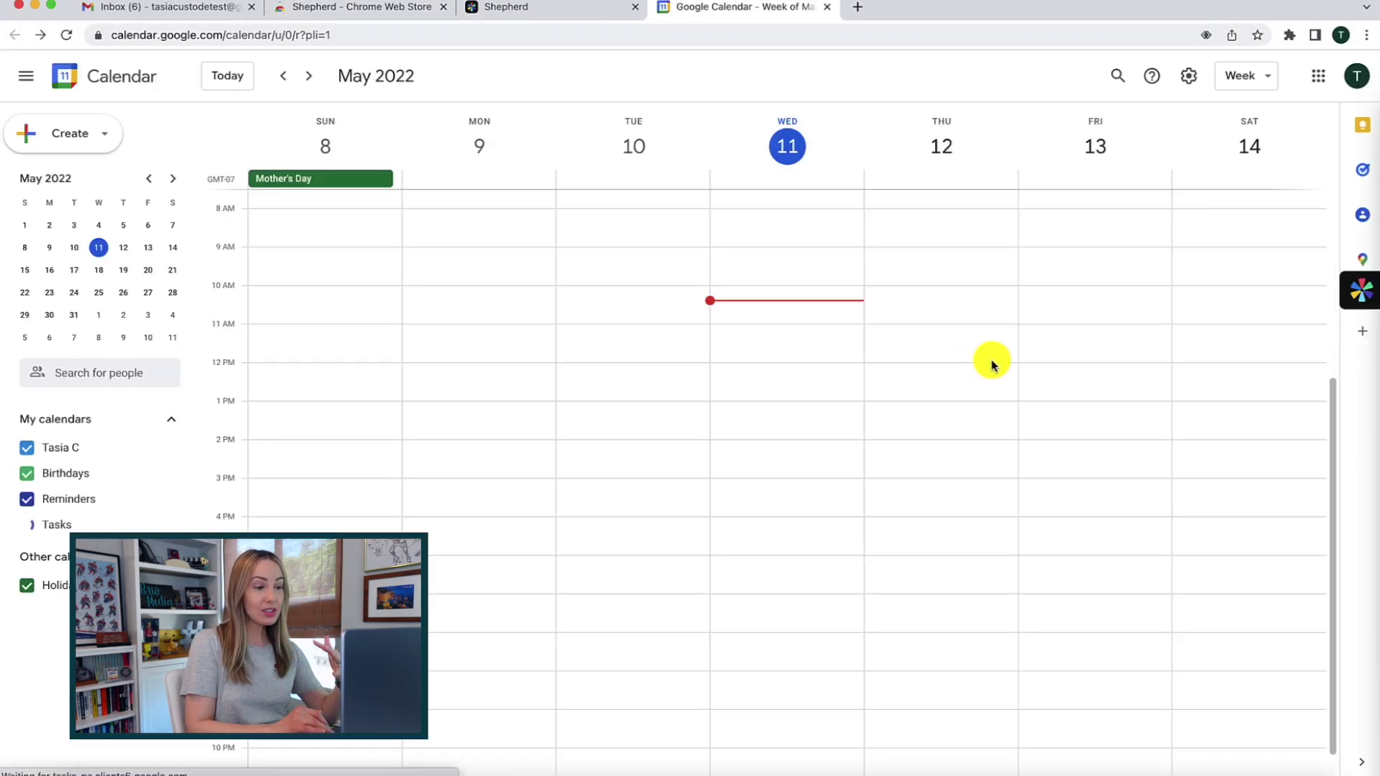
Sign in to Shepherd with the Google account and grant both calendar access permissions.
click(1360, 292)
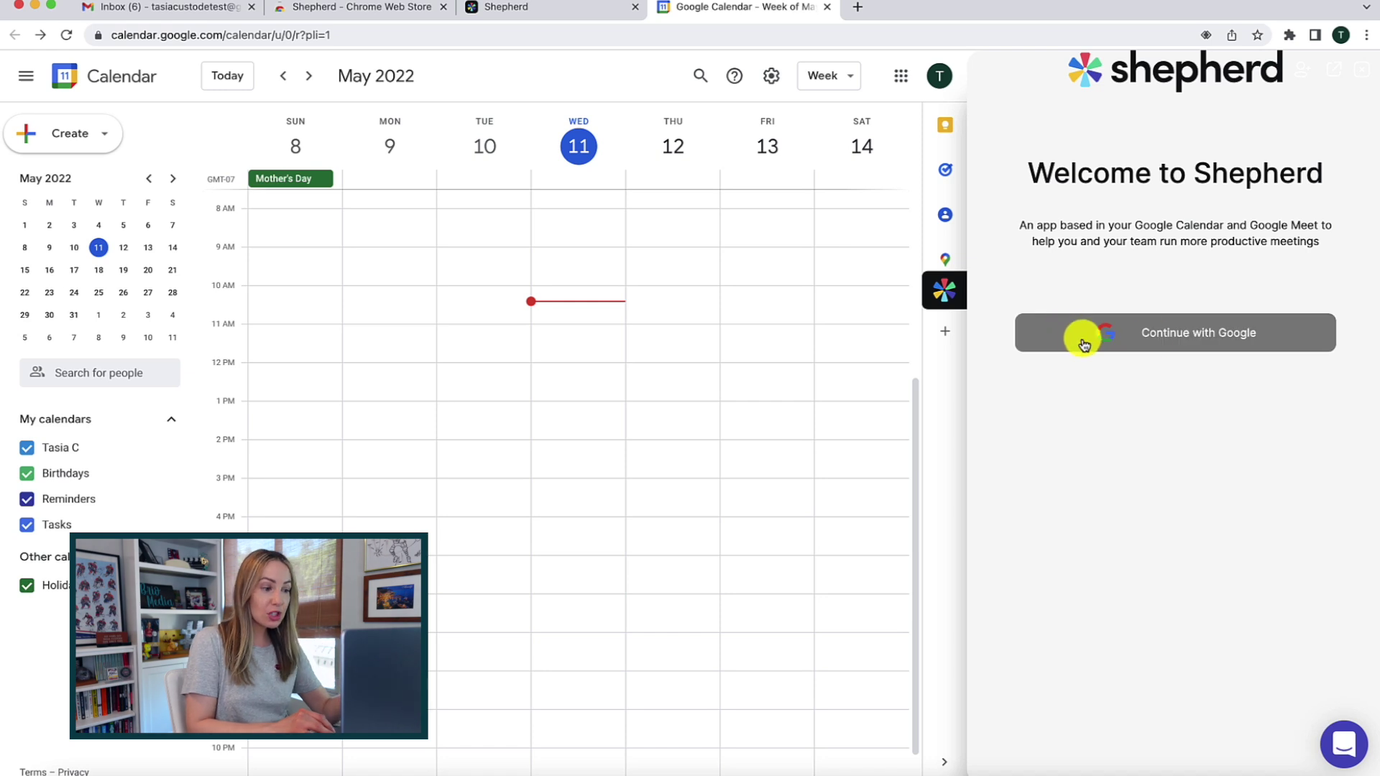
click(1167, 335)
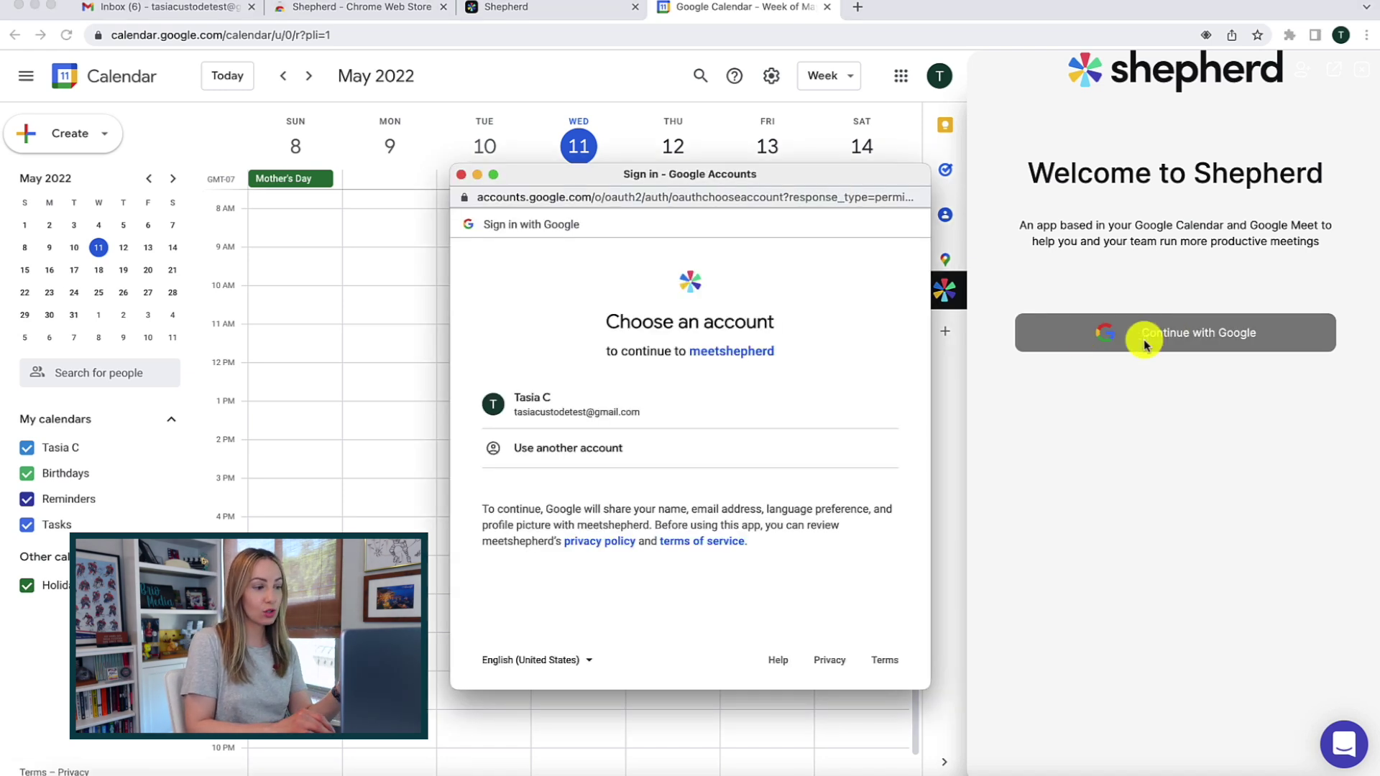
click(564, 395)
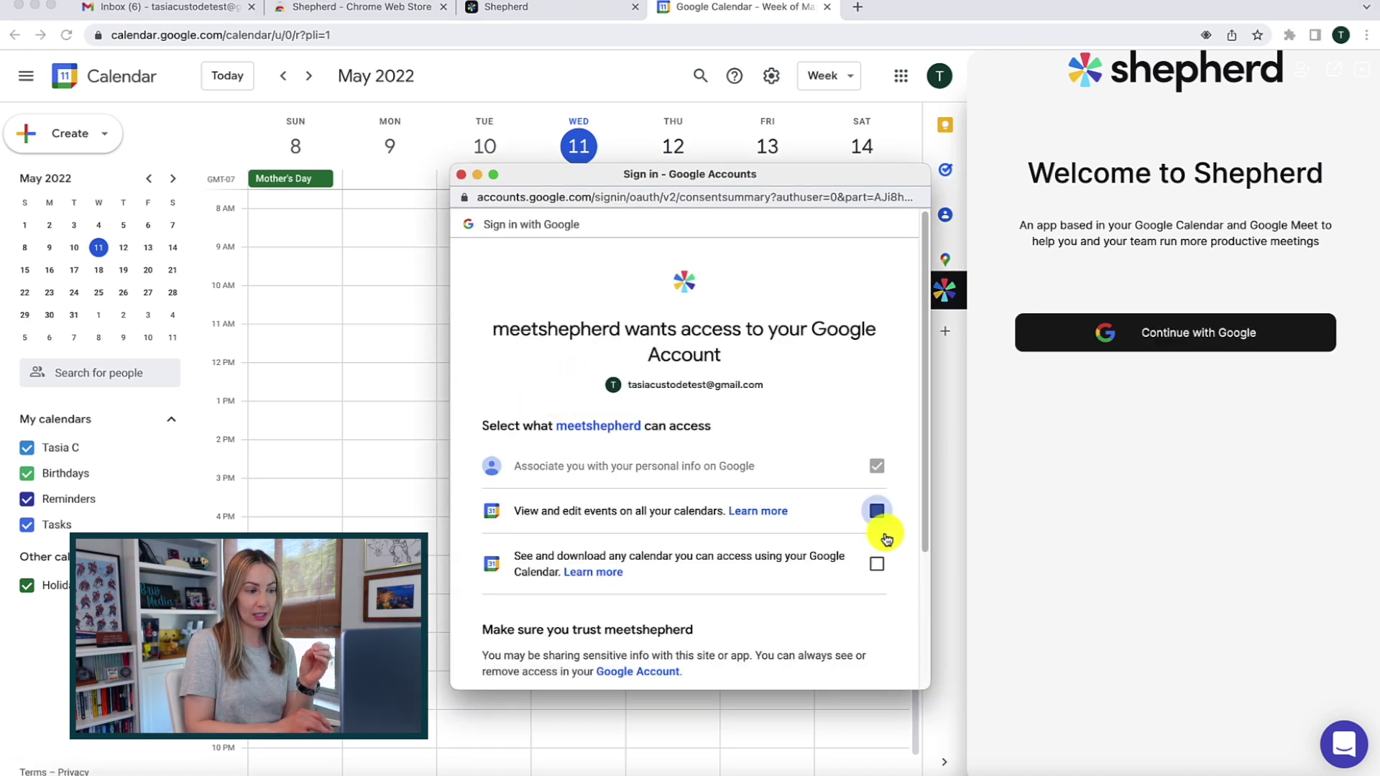
click(877, 563)
scroll(779, 549, down, 3)
click(795, 585)
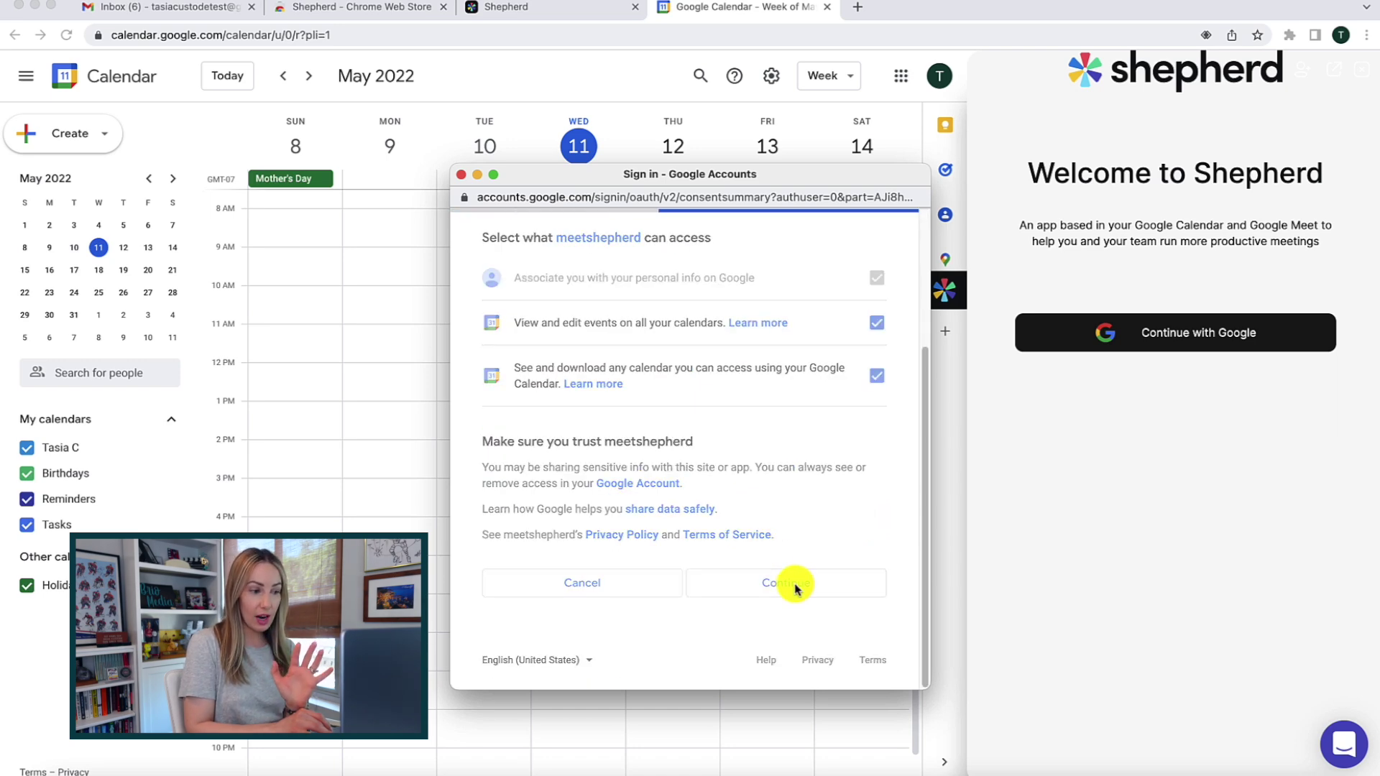
Choose All of the above as planned use, then set role Customer Service and company size 1-10.
click(1050, 406)
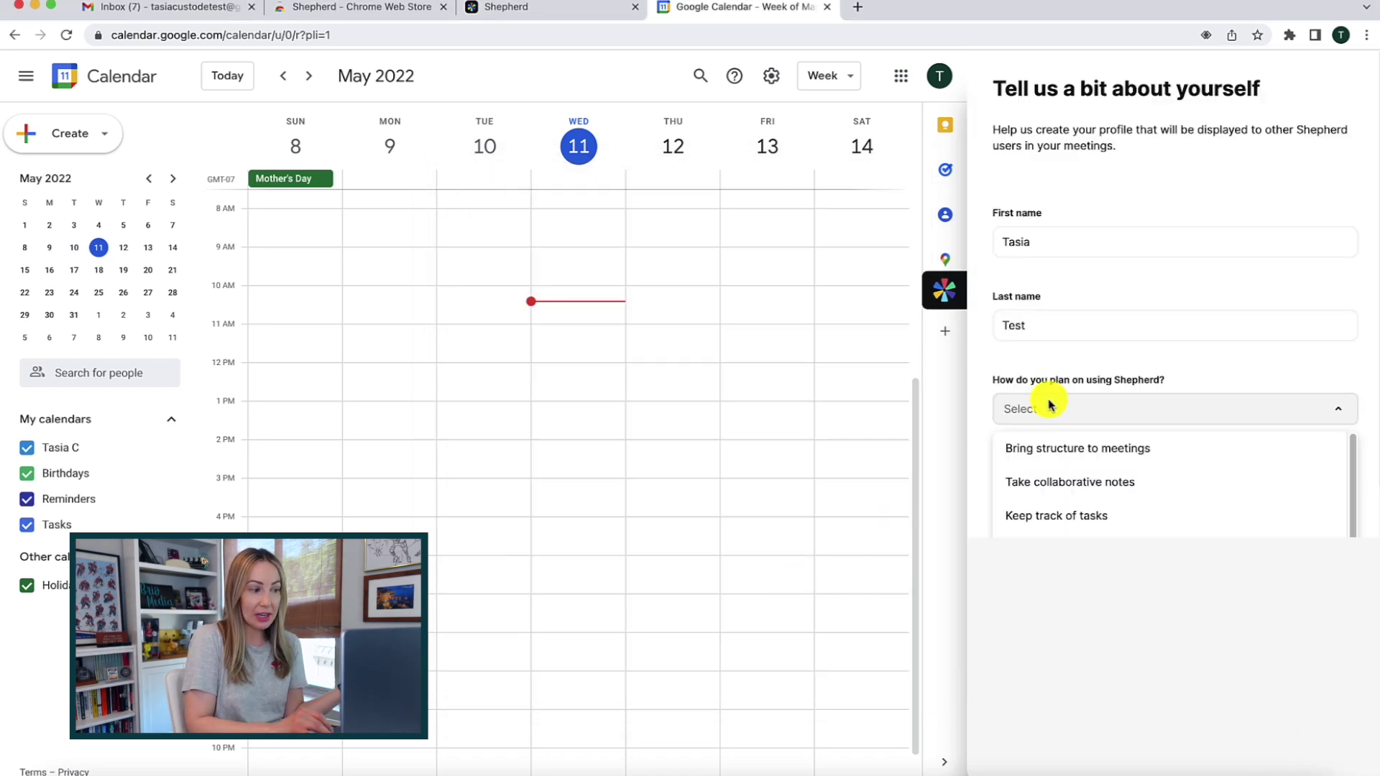
scroll(1346, 478, down, 2)
click(1078, 523)
click(1201, 484)
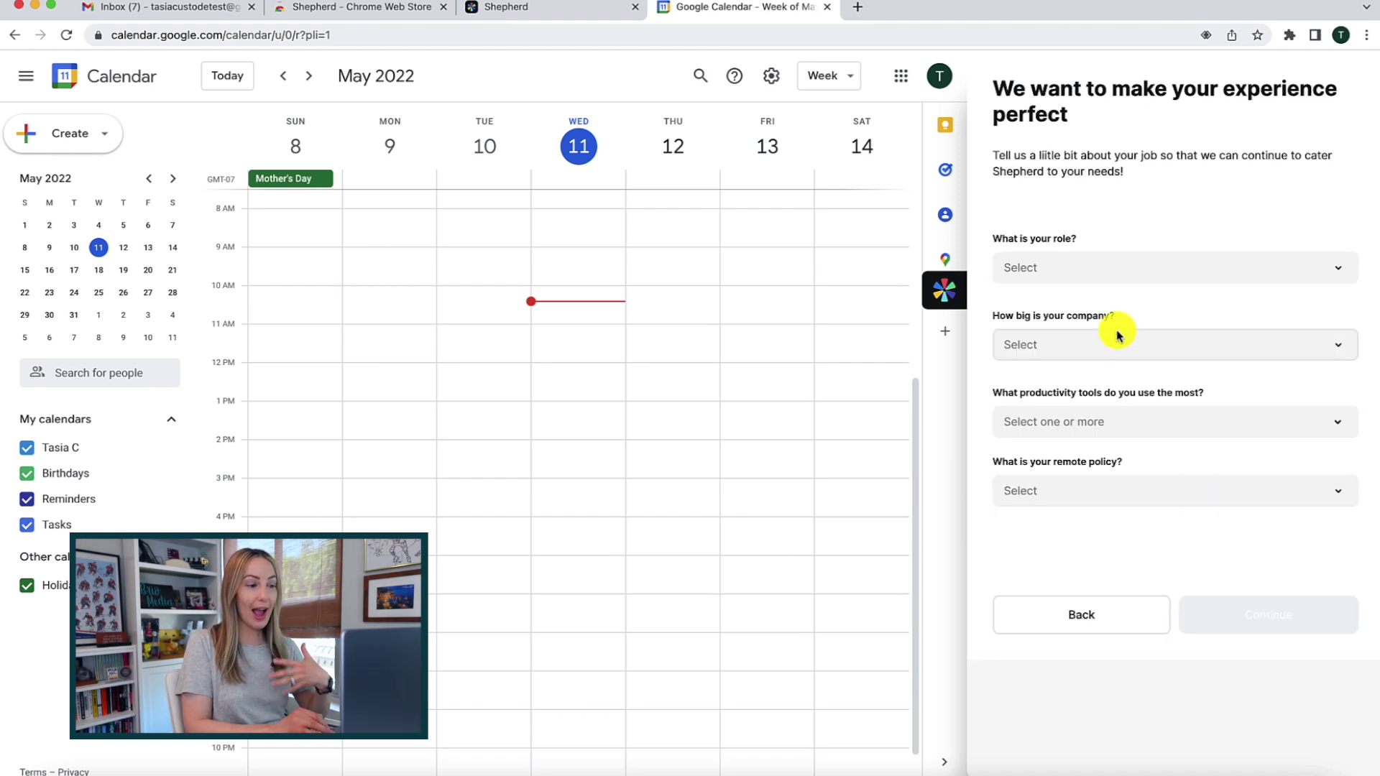
click(1100, 268)
click(1102, 340)
click(1102, 345)
click(1078, 381)
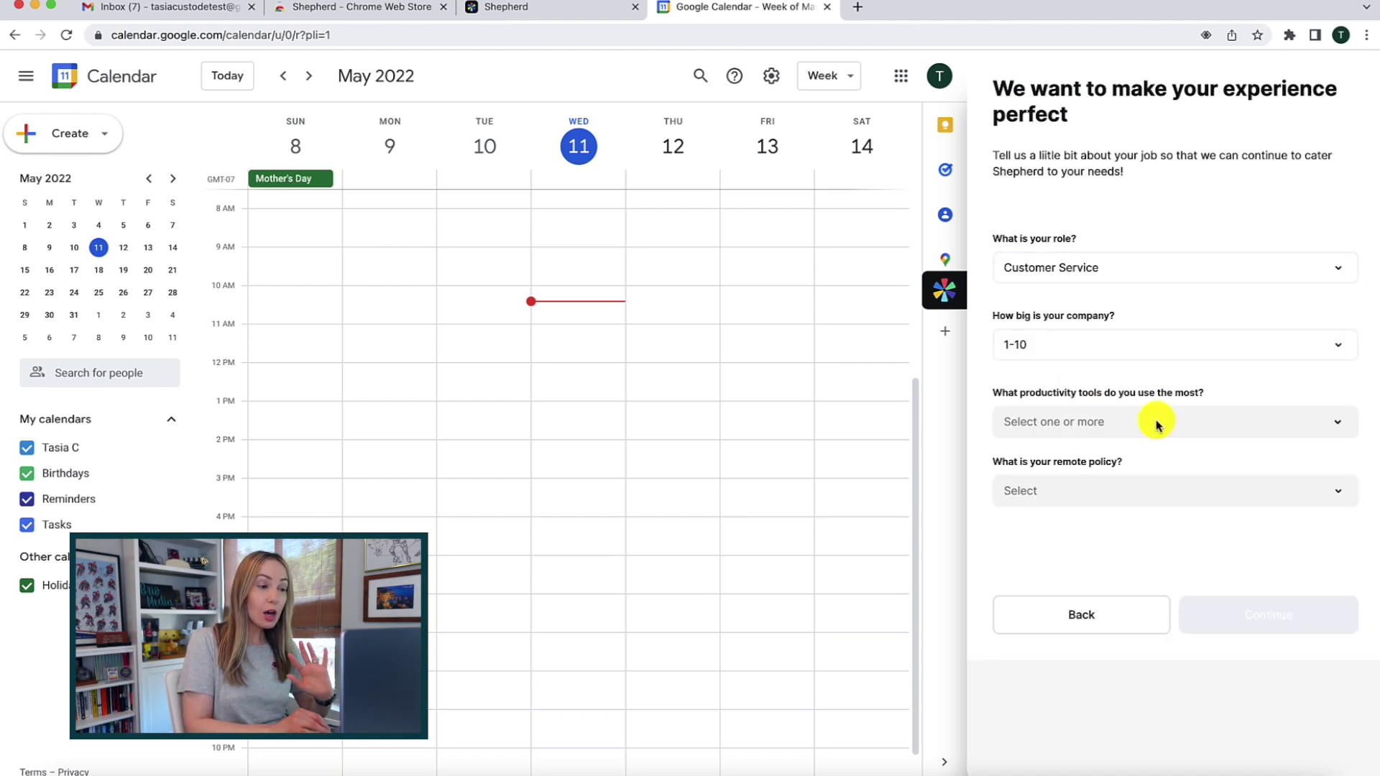
Select Google Docs, Google Meet, Notion, Slack, Todoist and Zoom as productivity tools.
click(1156, 423)
click(1063, 527)
click(1064, 561)
scroll(1349, 496, down, 5)
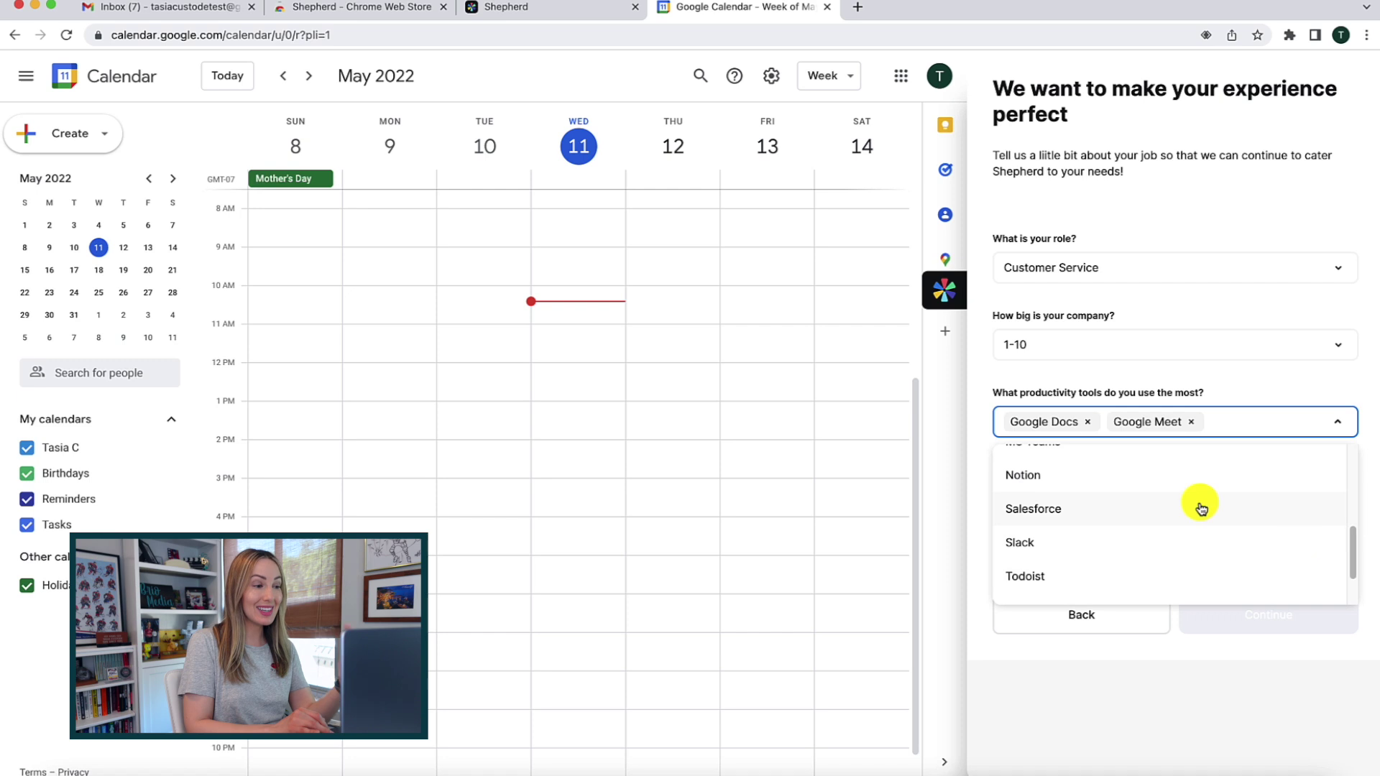
click(1193, 476)
click(1285, 544)
click(1307, 578)
scroll(1338, 553, down, 2)
click(1321, 591)
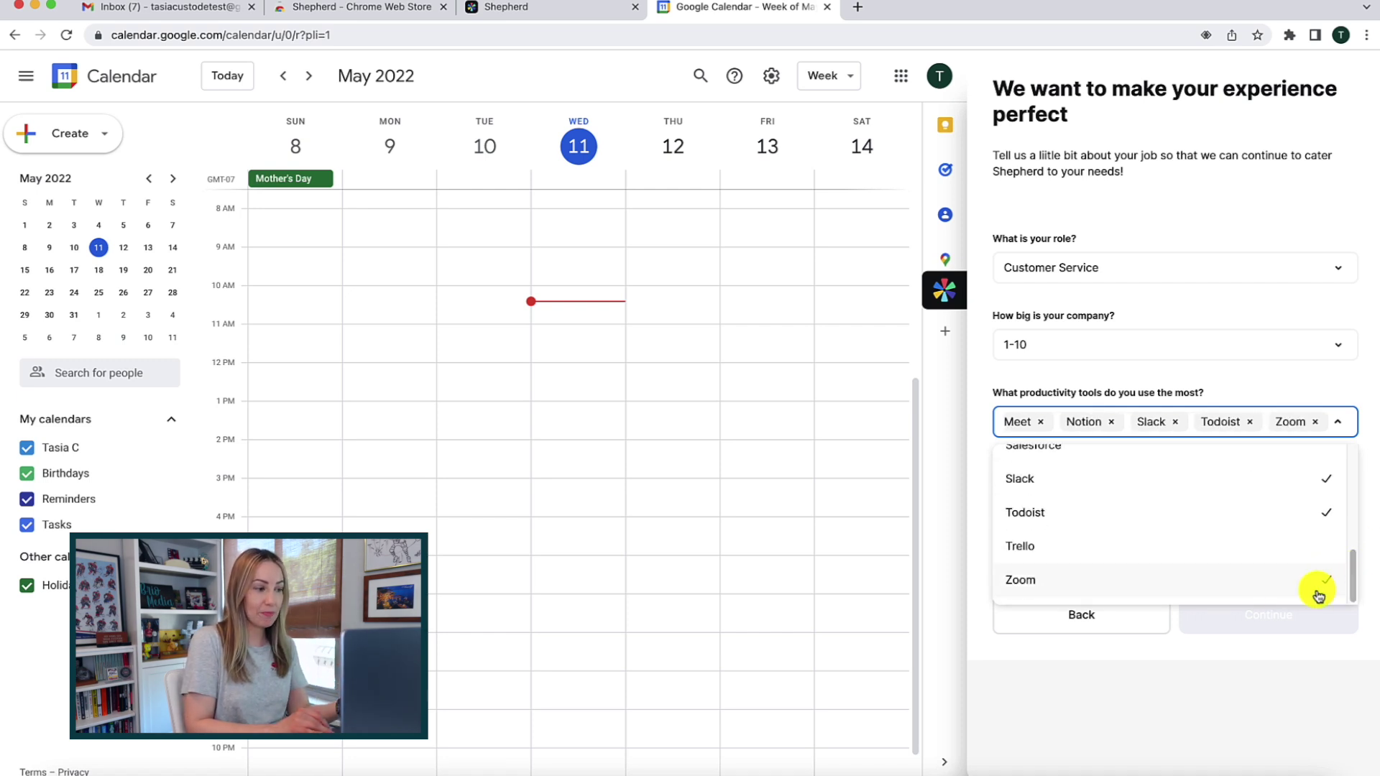
click(1362, 436)
Set remote policy to Fully Remote, submit onboarding, and reload the calendar.
click(1186, 487)
click(1082, 596)
click(1238, 631)
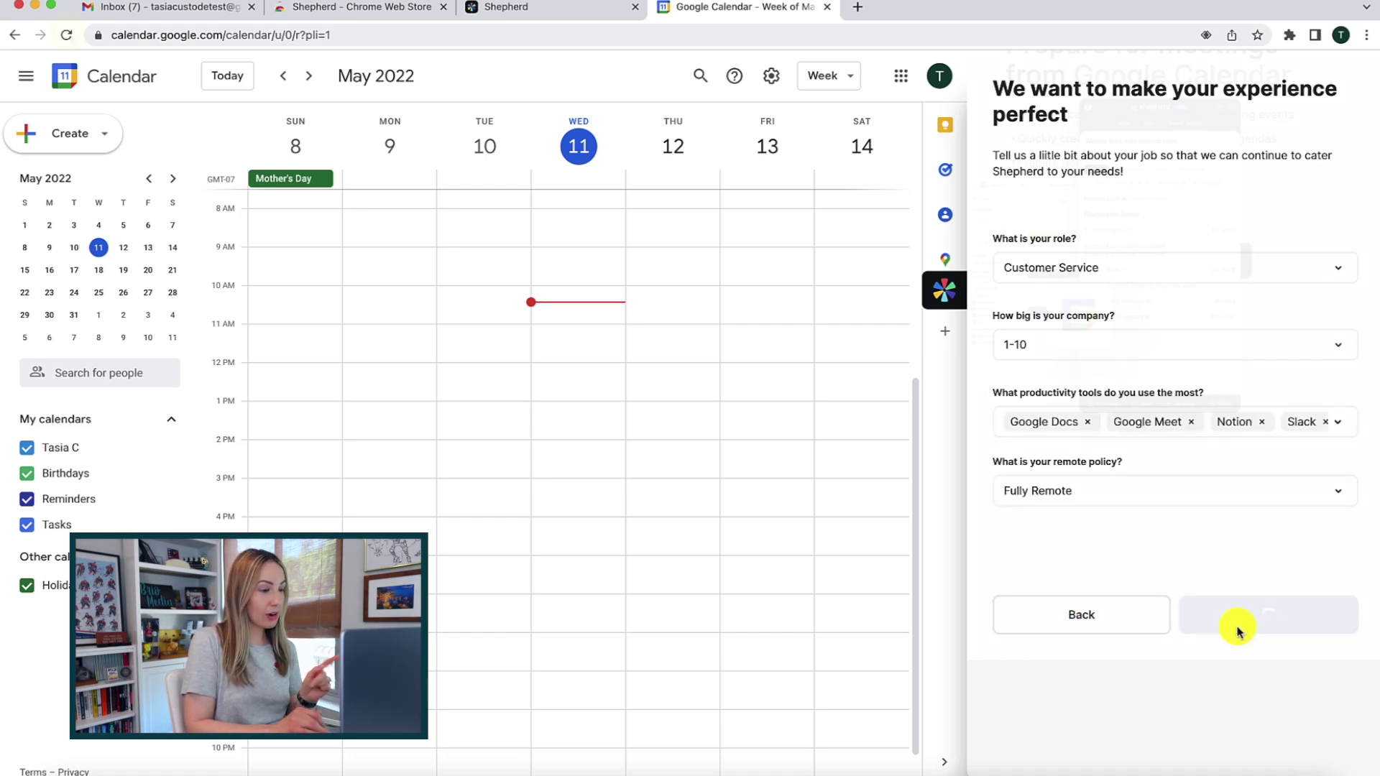
click(66, 34)
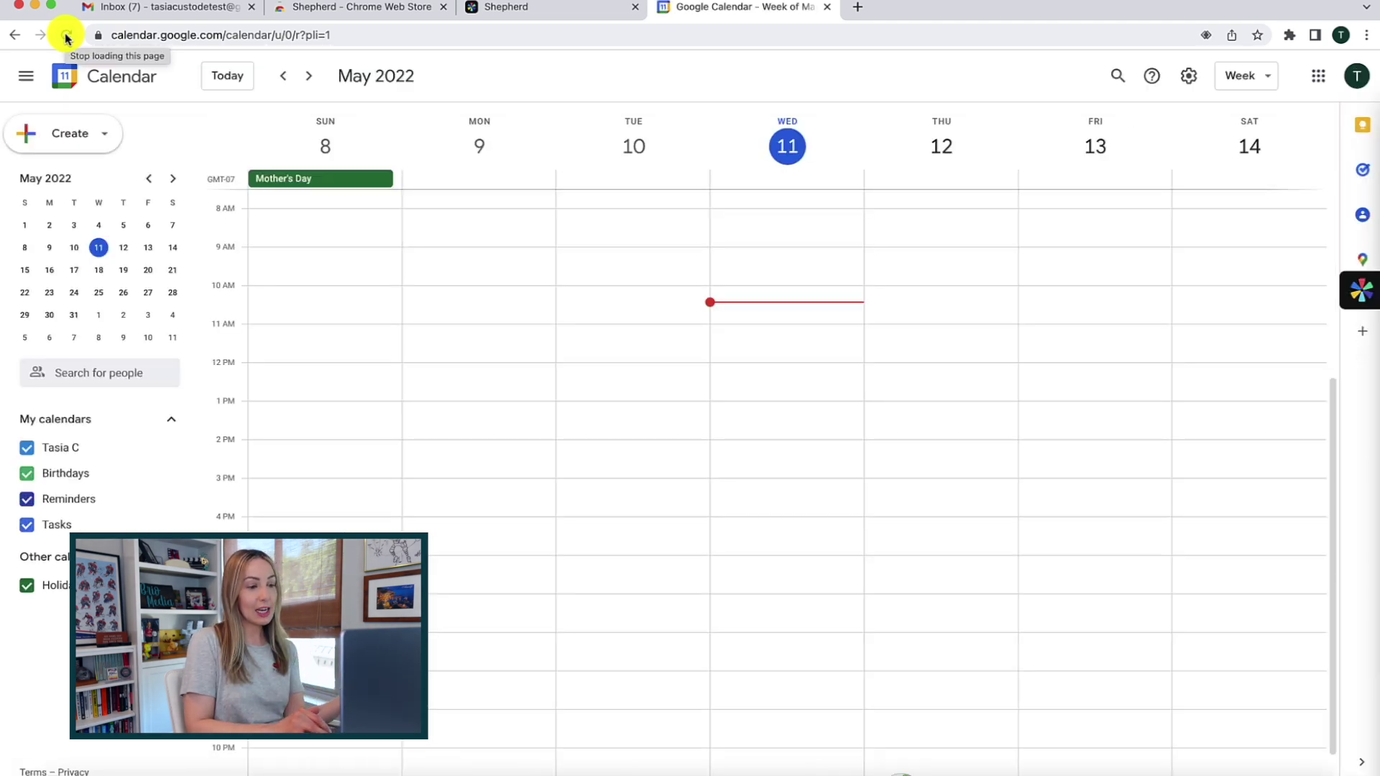
Bring the Shepherd side panel back up beside the calendar.
click(1361, 289)
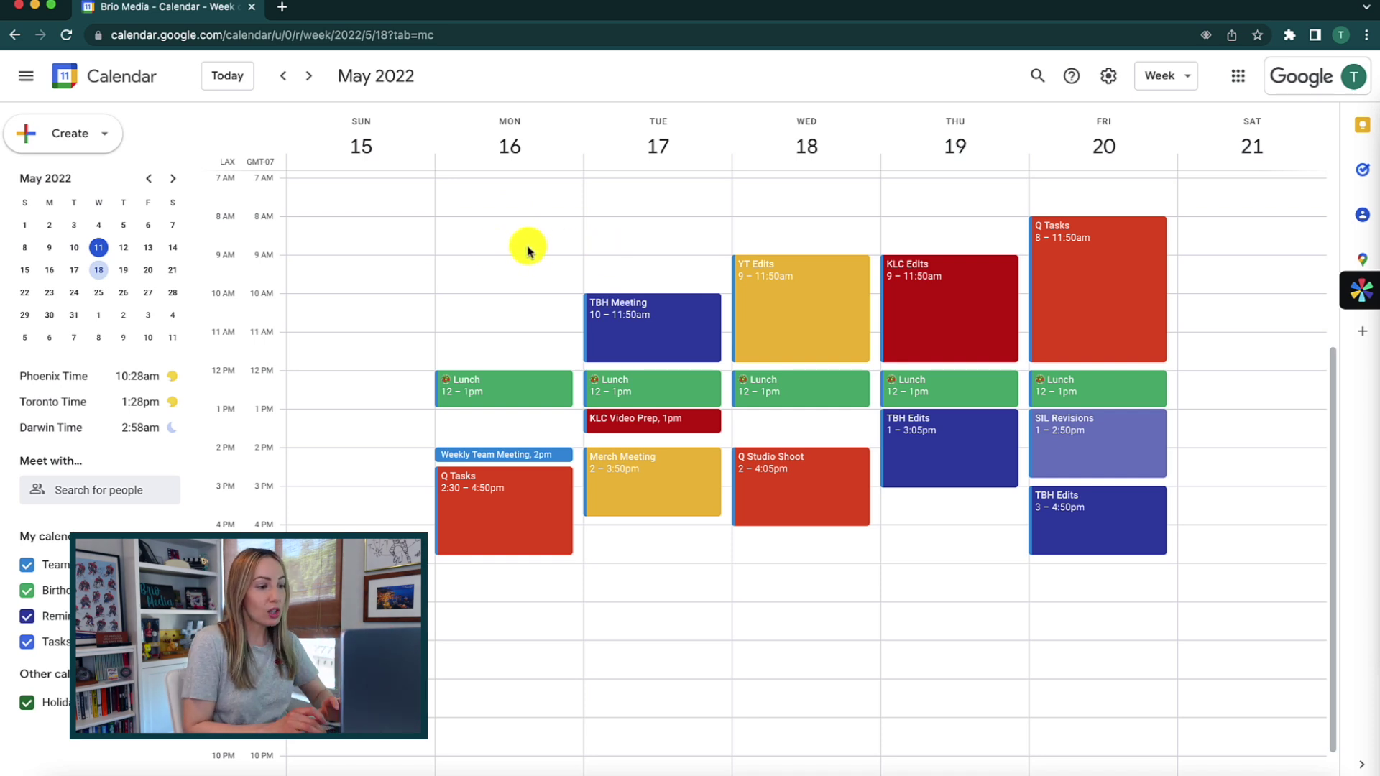
Open the Weekly Team Meeting event's notes in Shepherd, then hide and reshow the side panel.
click(499, 456)
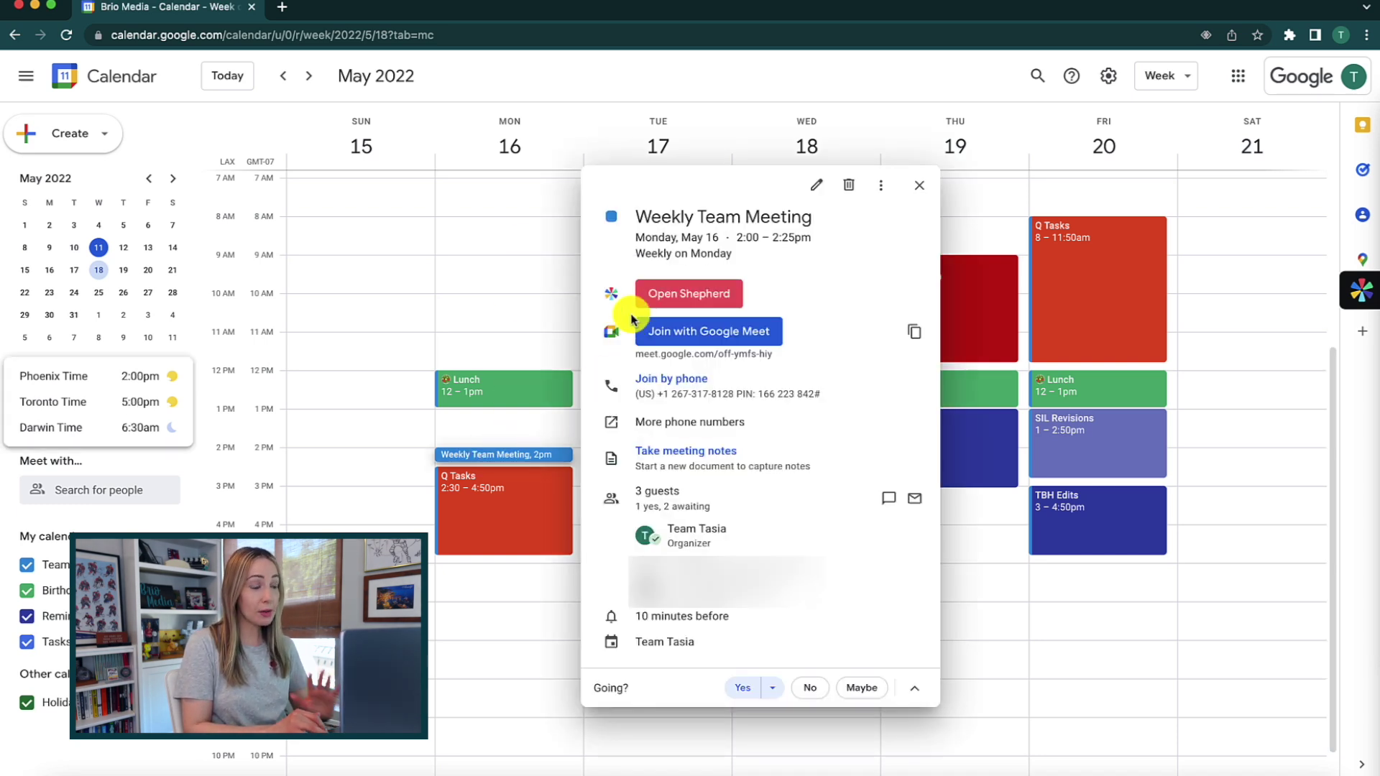
click(688, 294)
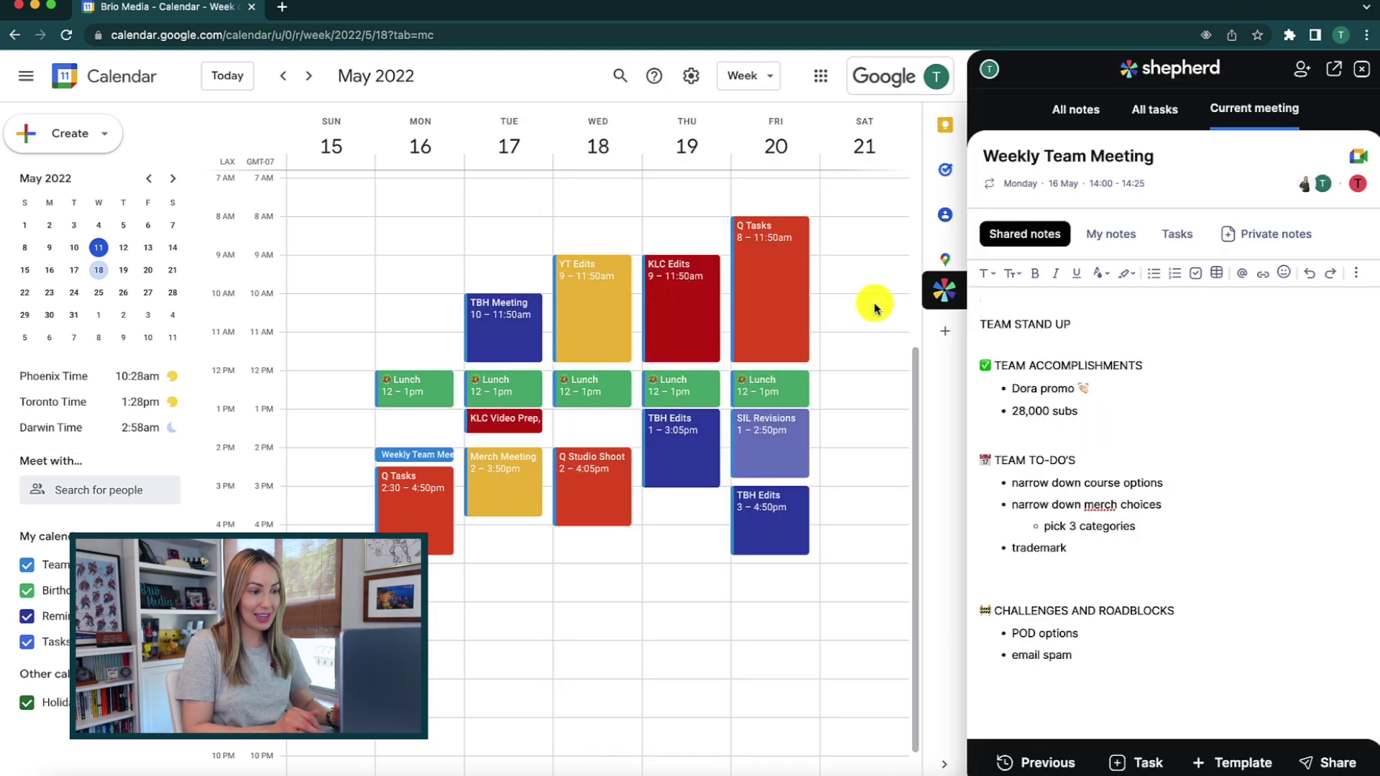
click(938, 292)
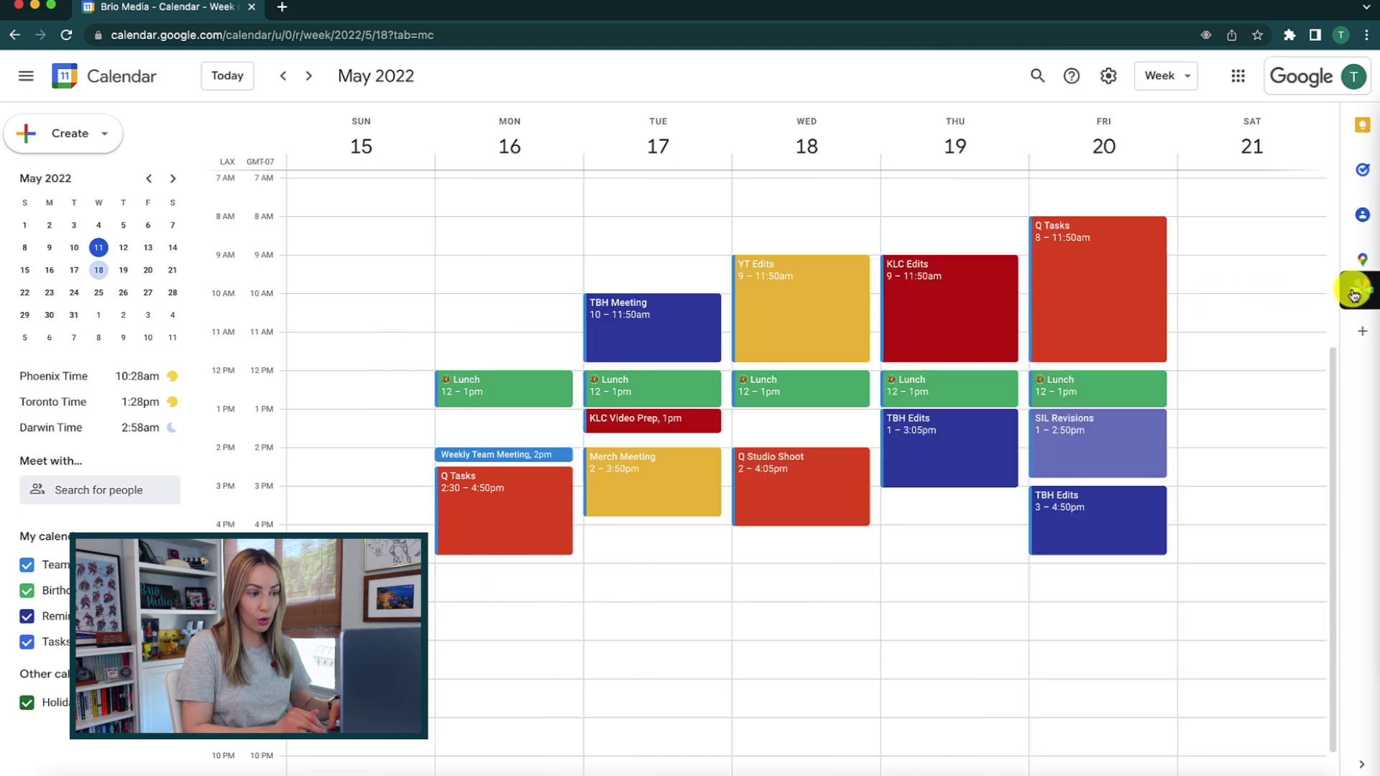
click(1356, 295)
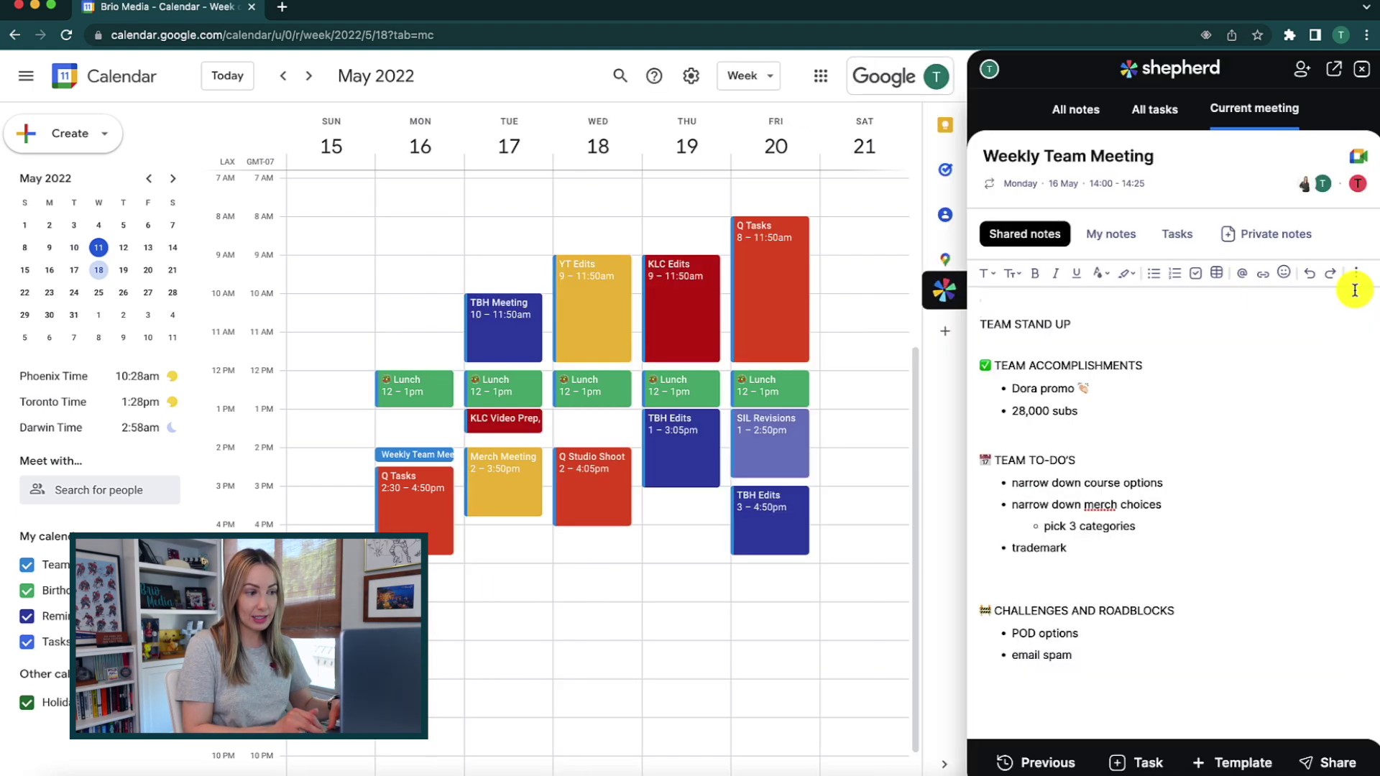
Invite the Weekly Team Meeting attendees who aren't on Shepherd yet.
click(1302, 70)
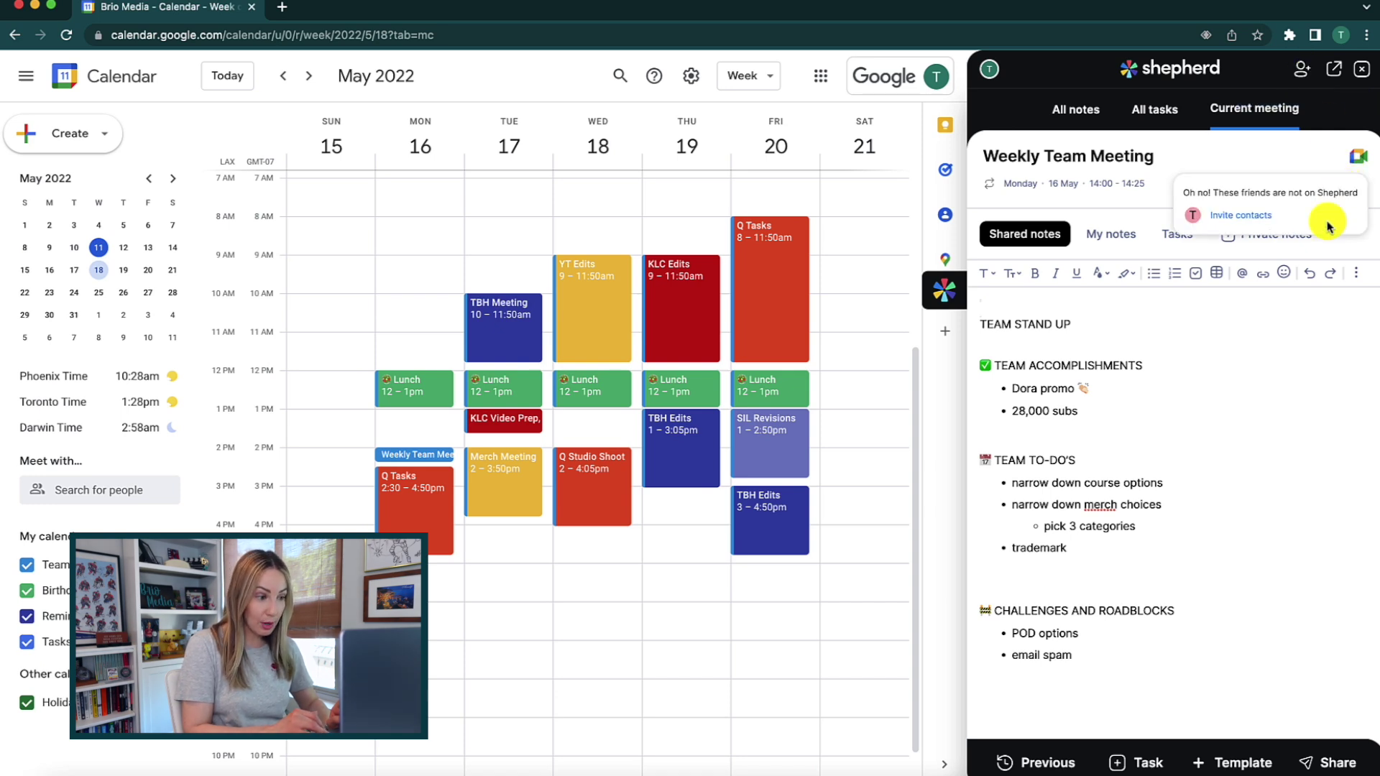
click(1258, 217)
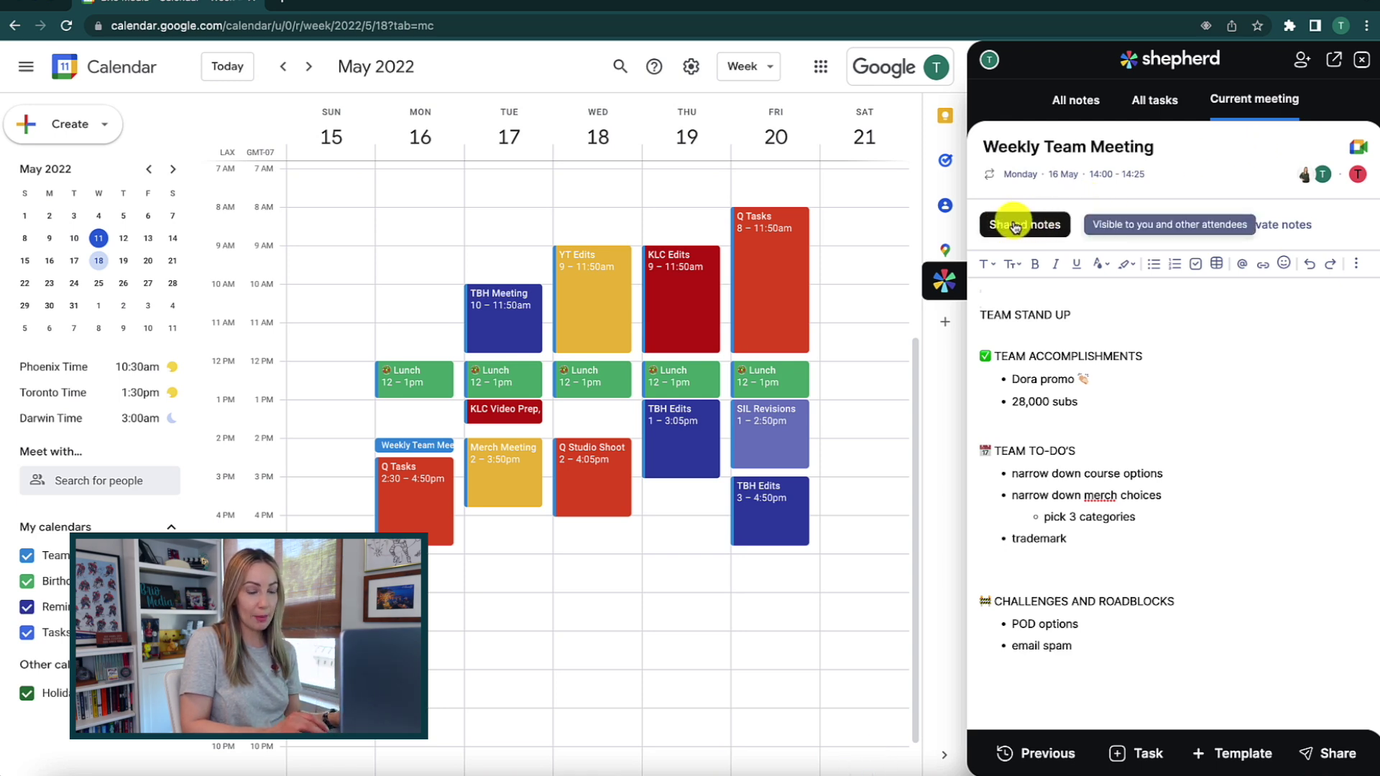
Add a task below the email spam item to add a teammate to the team meeting.
click(1130, 568)
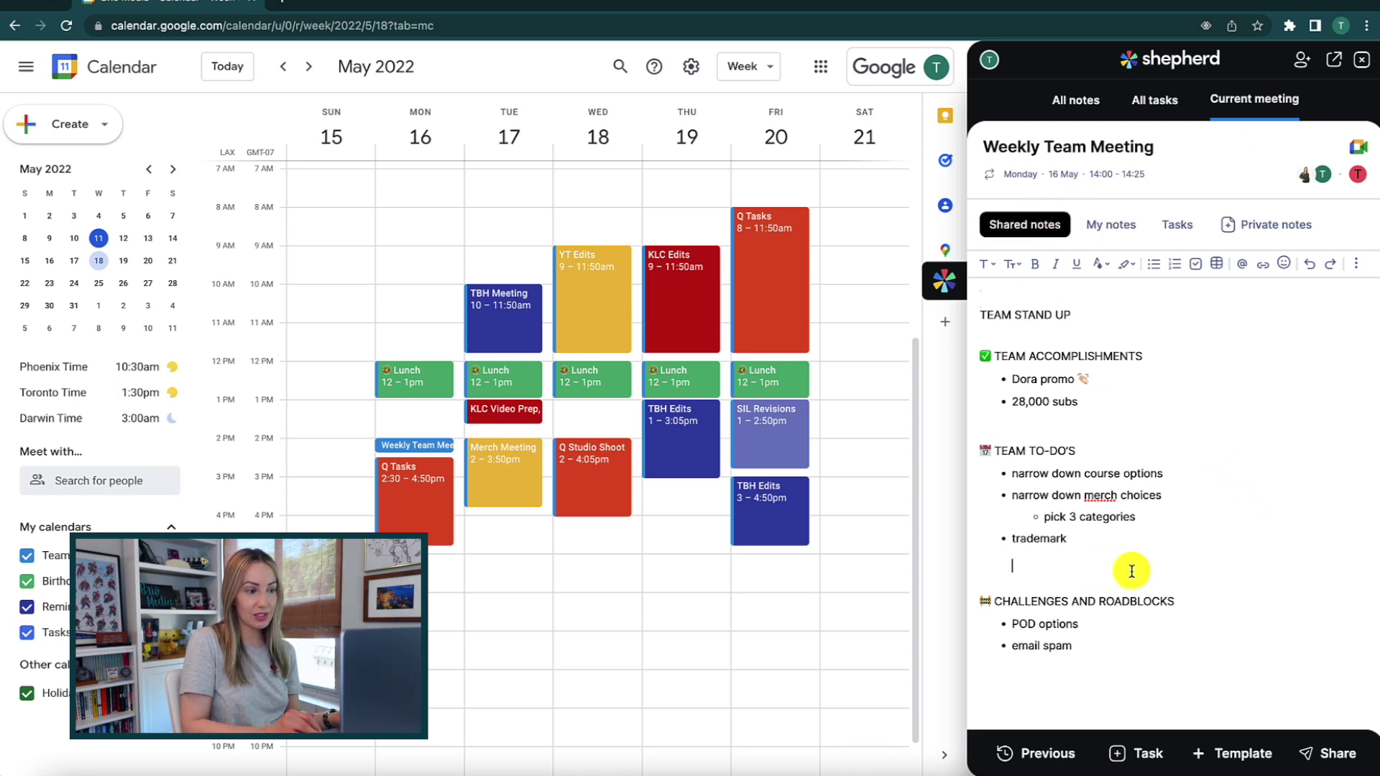
key(BackSpace)
key(super+v)
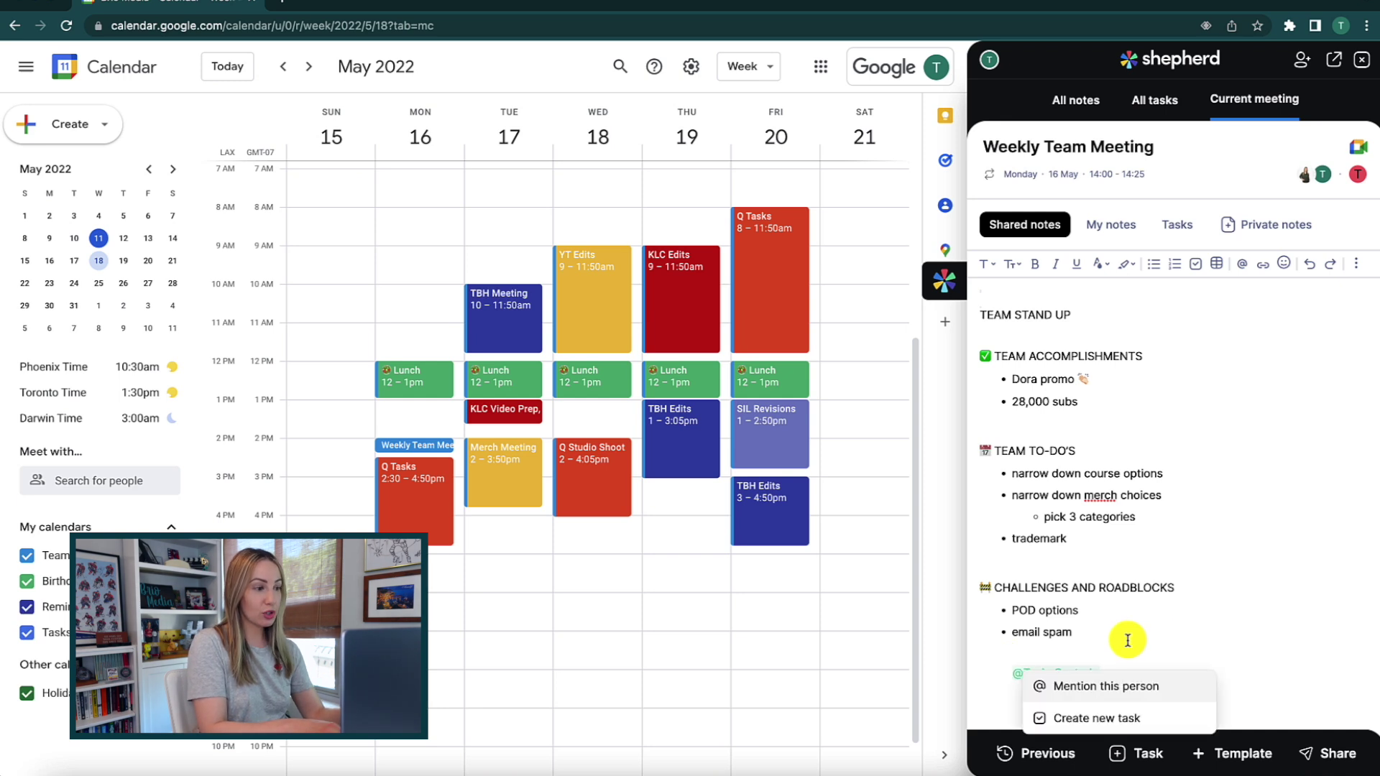
text(follow up with POD company)
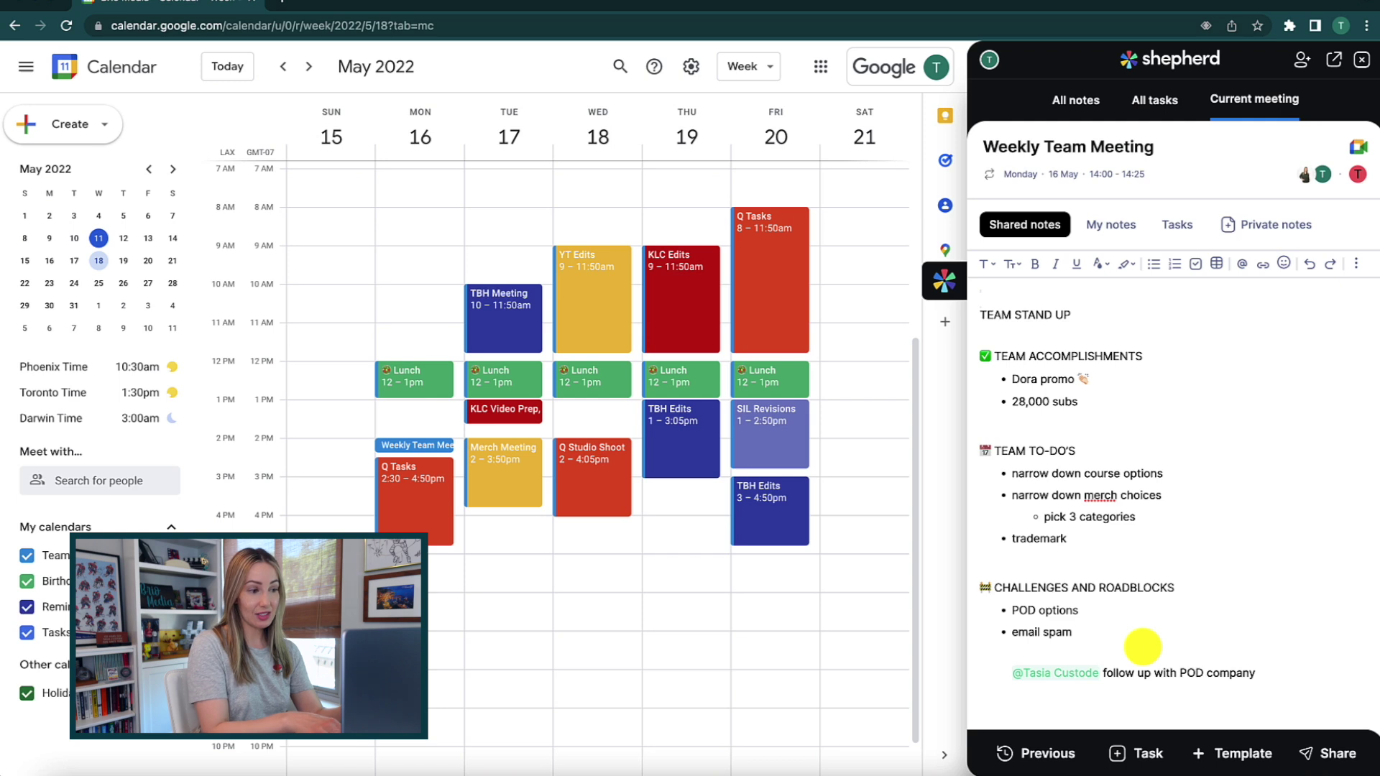
key(ctrl+Return)
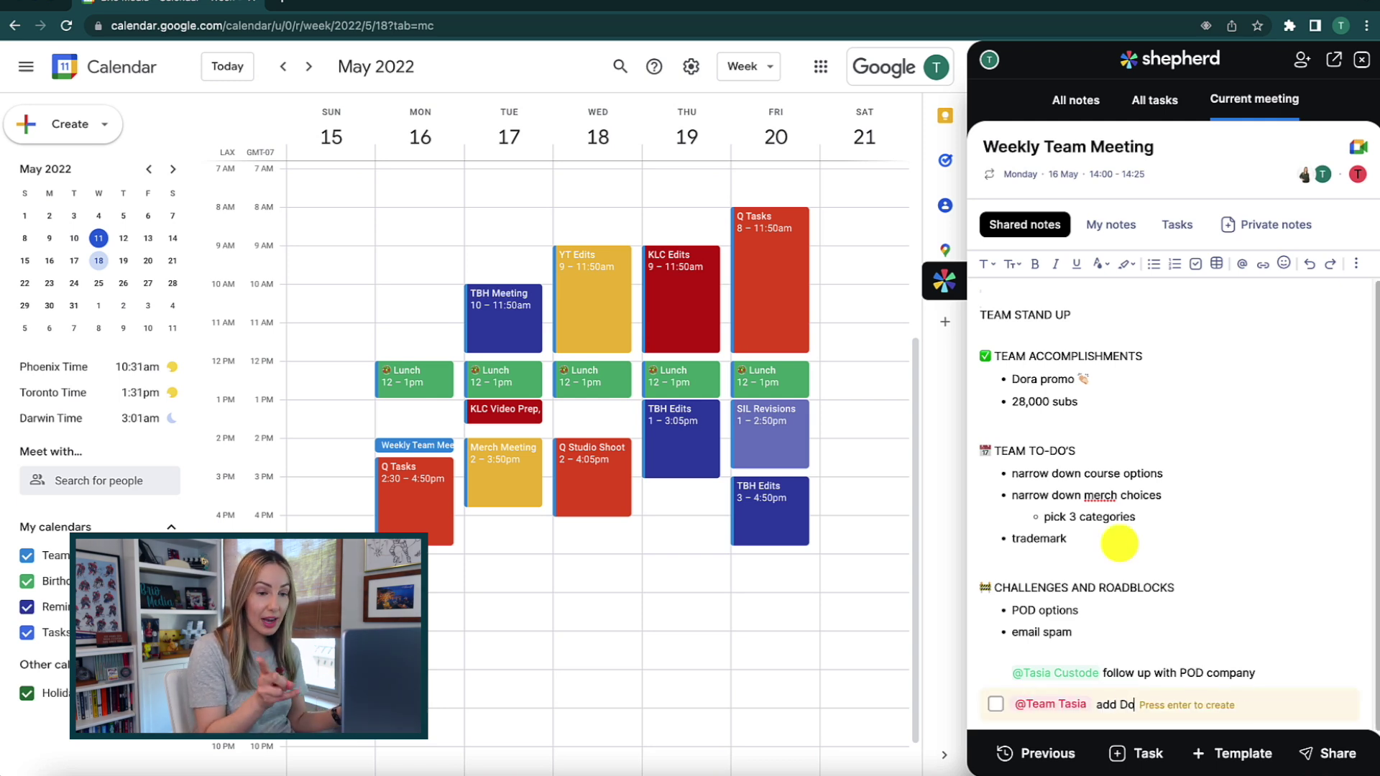
text(ra to team mee)
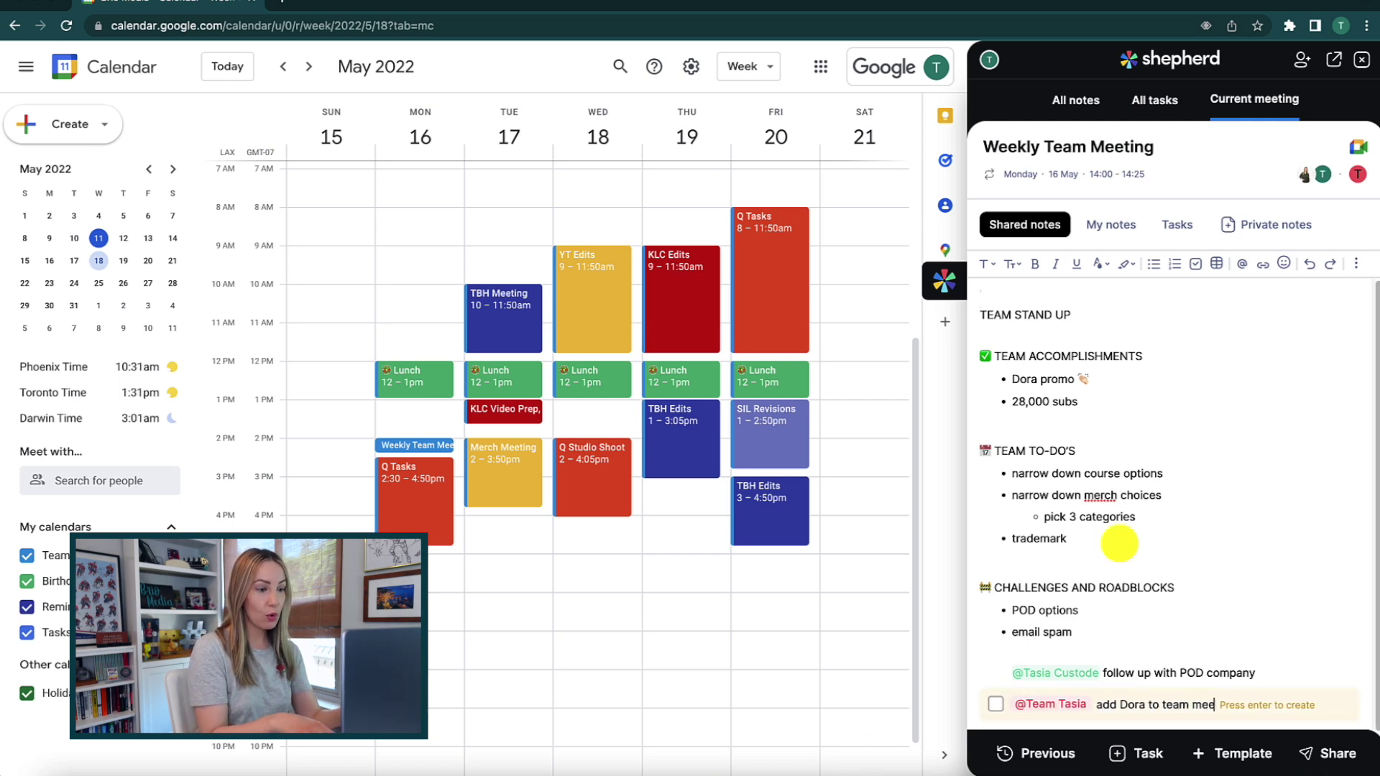
text(ting)
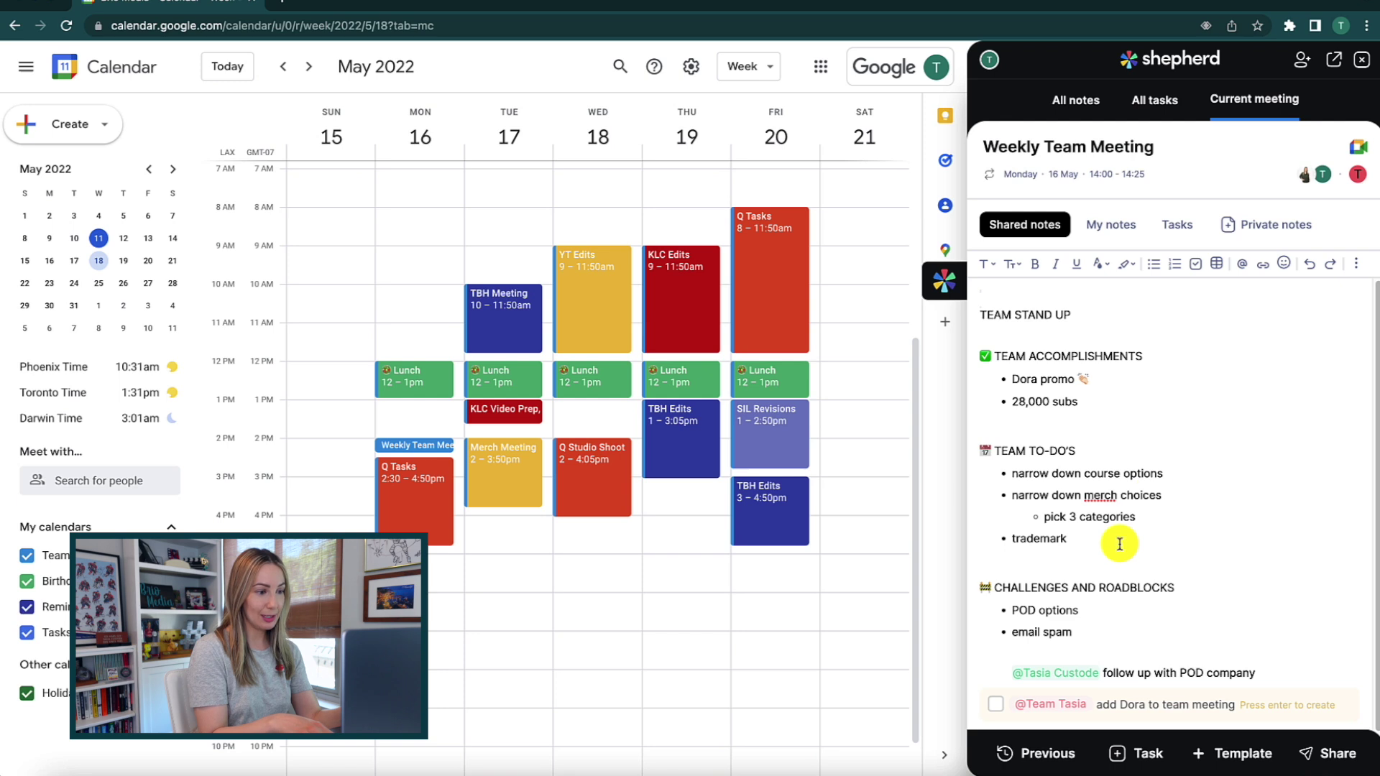
click(1000, 290)
Insert a checkbox-list invite item, tick it as done, and switch to My notes.
text(/)
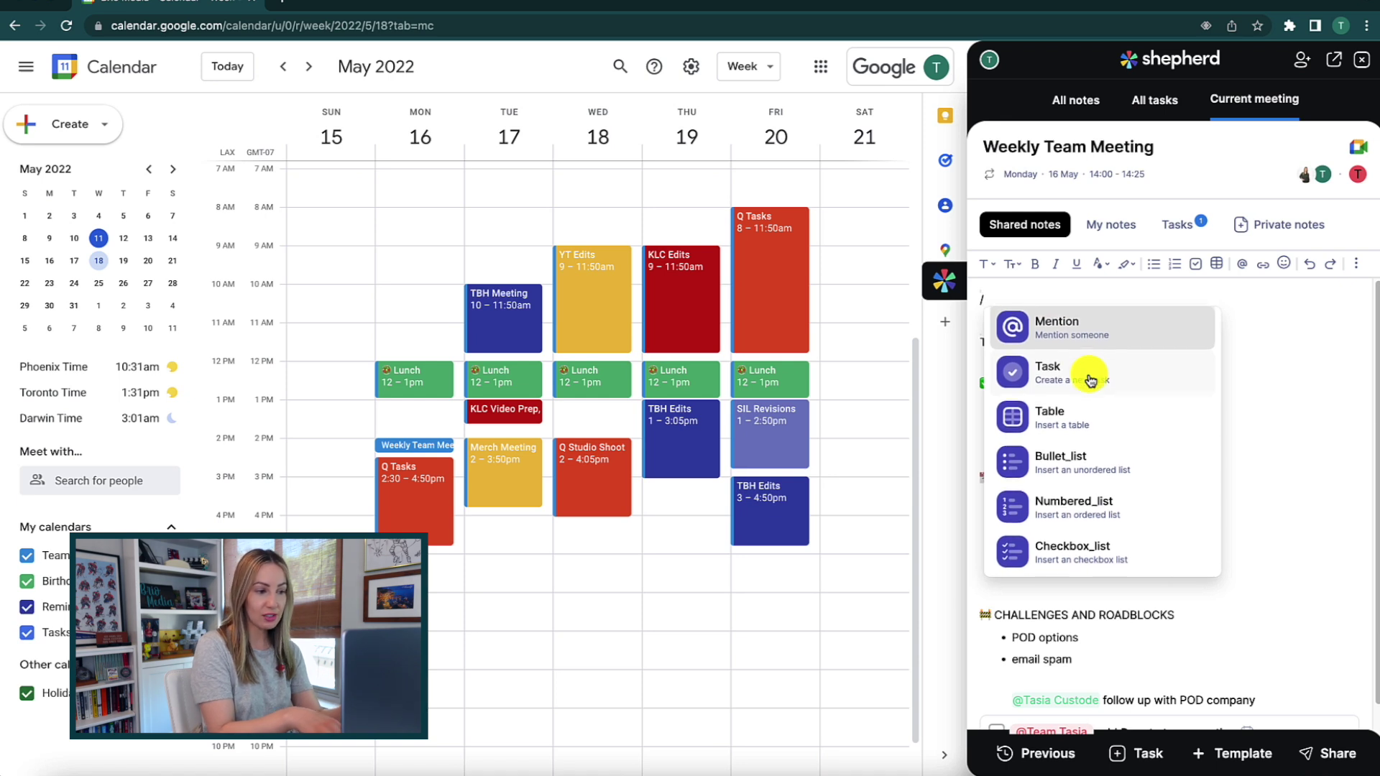
scroll(1090, 380, down, 6)
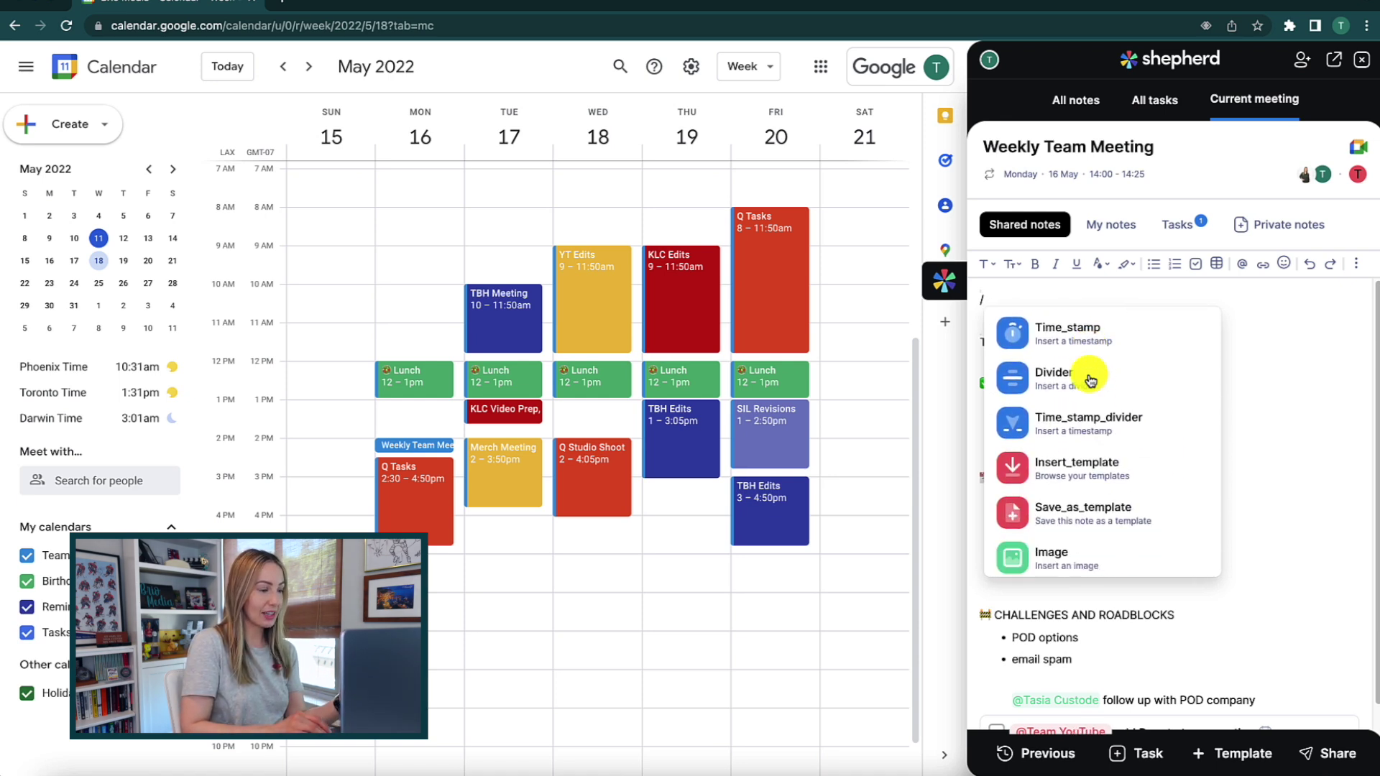
scroll(1090, 381, down, 5)
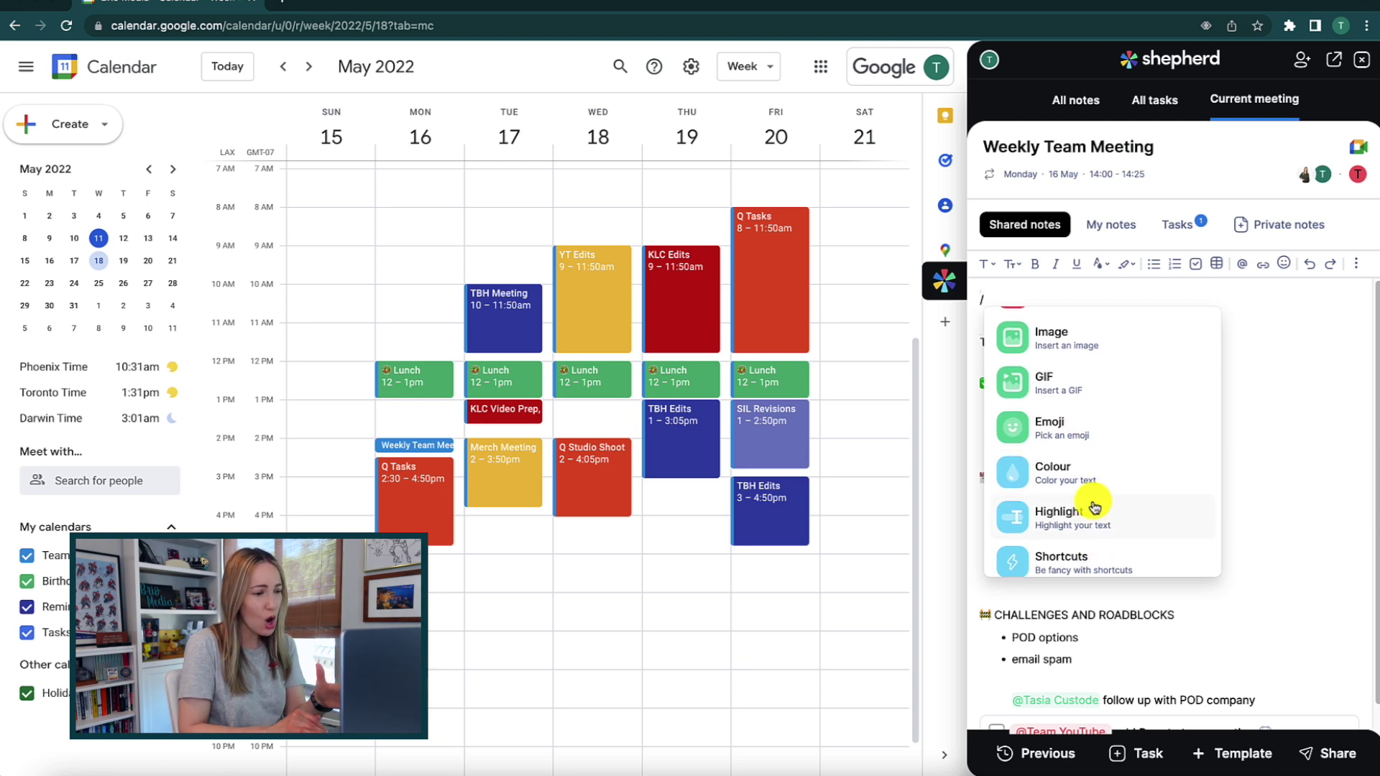
scroll(1095, 508, up, 10)
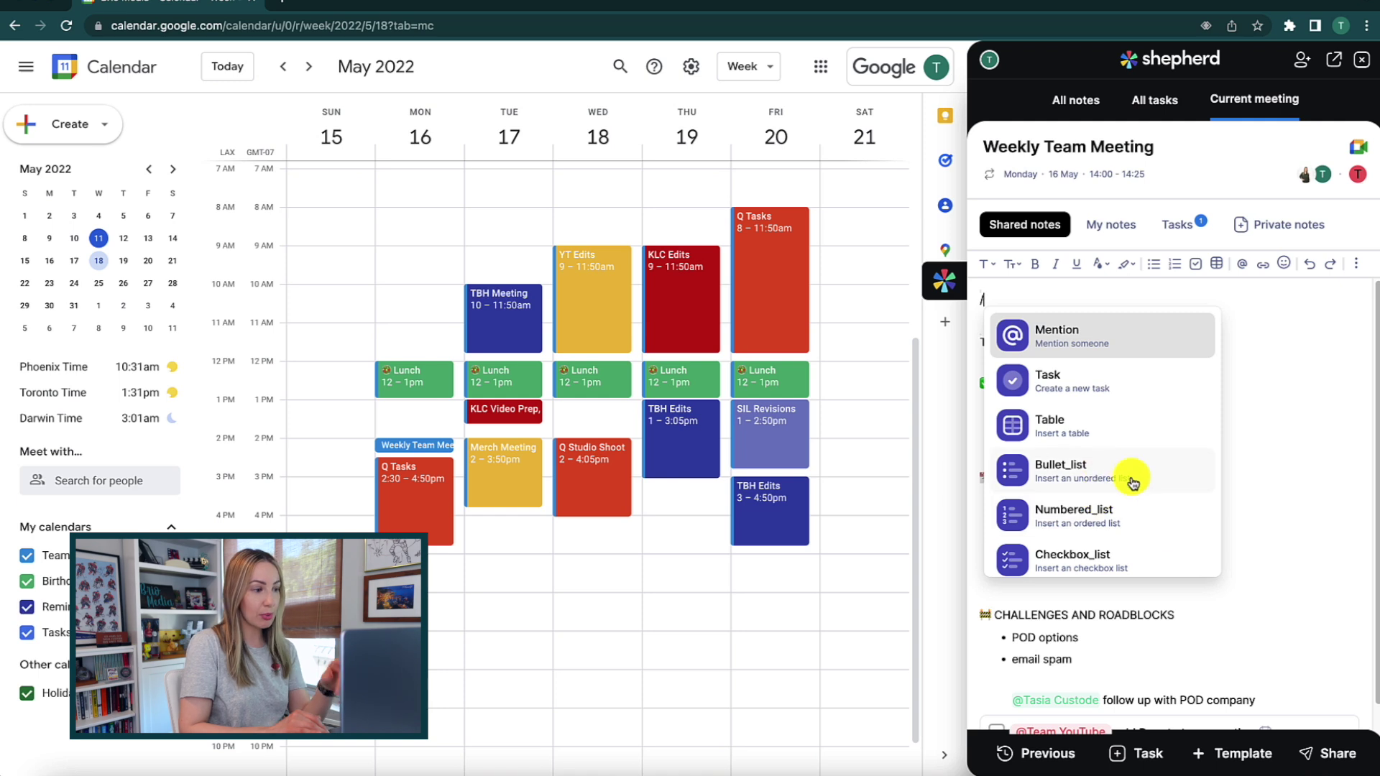
click(1143, 551)
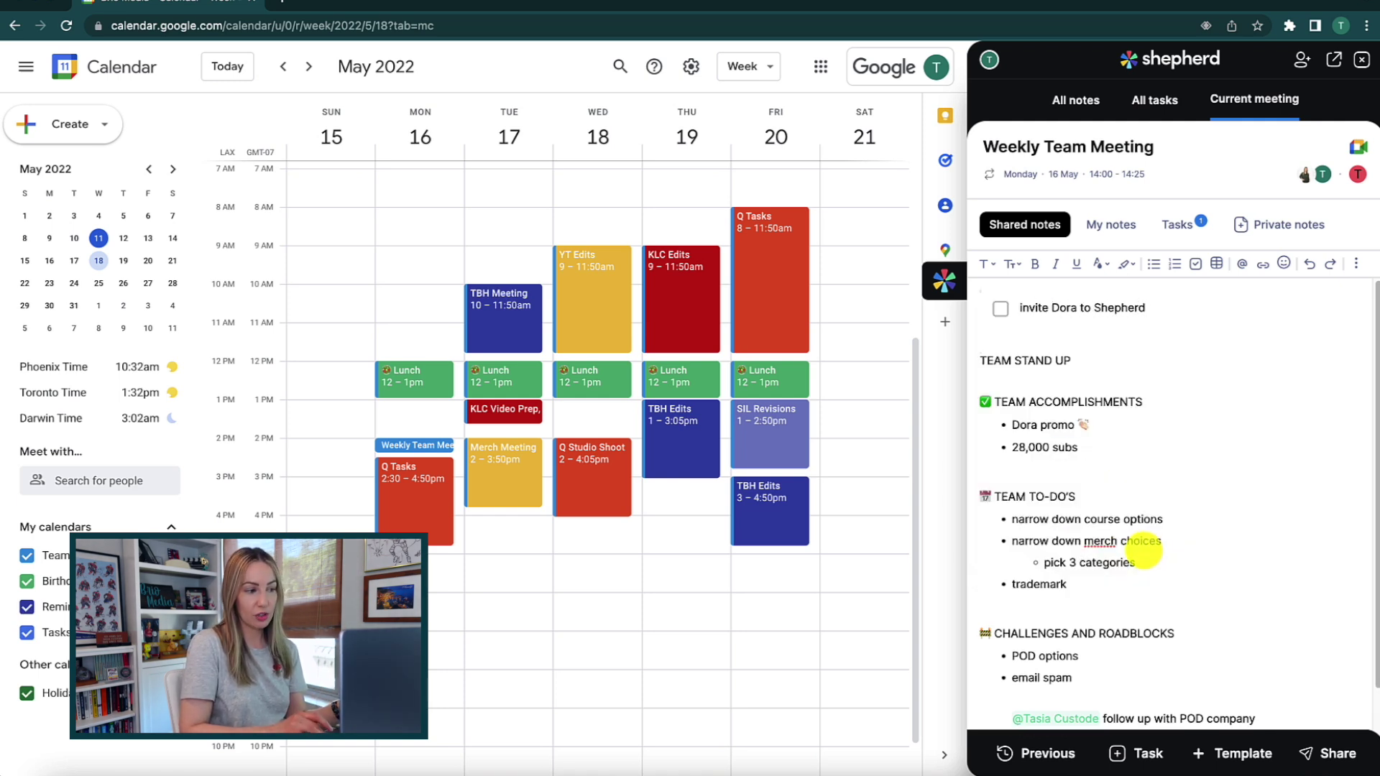
click(1000, 309)
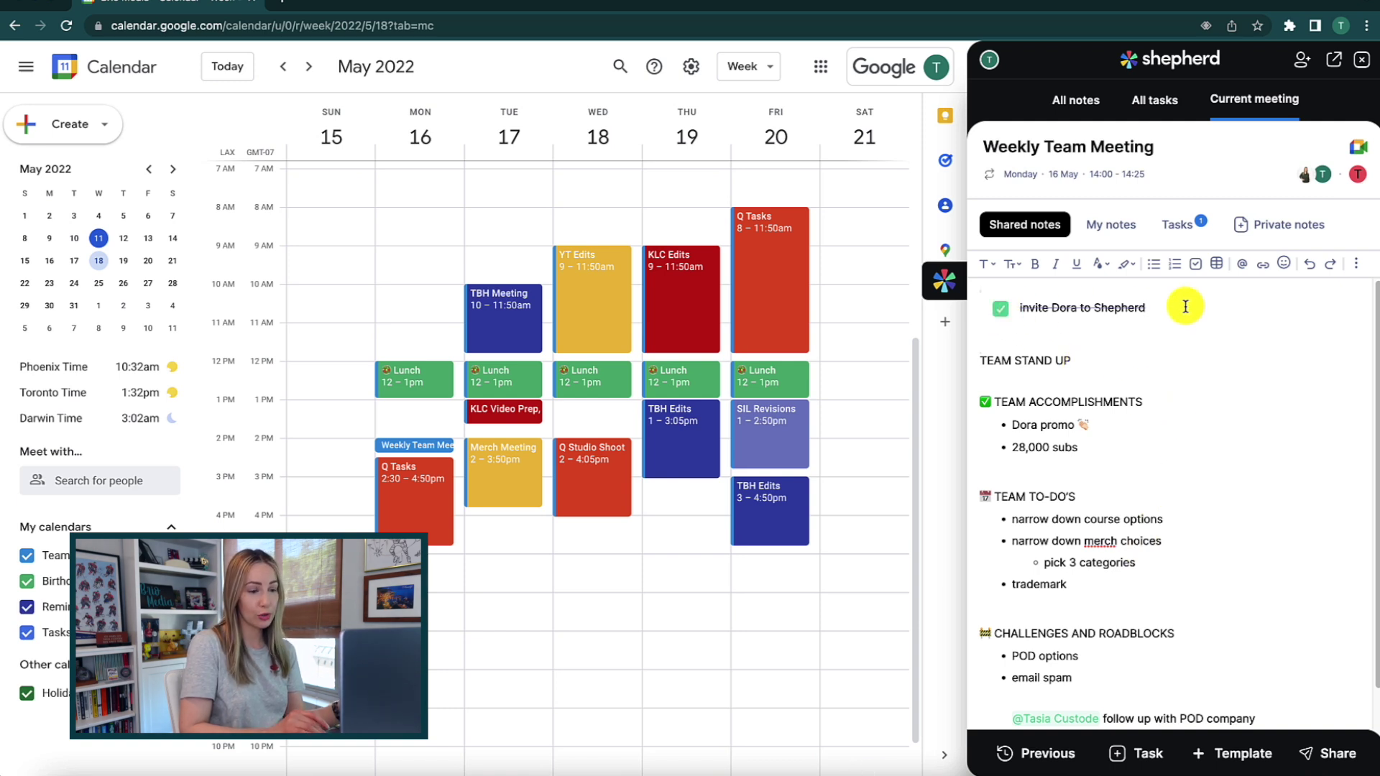
click(1112, 230)
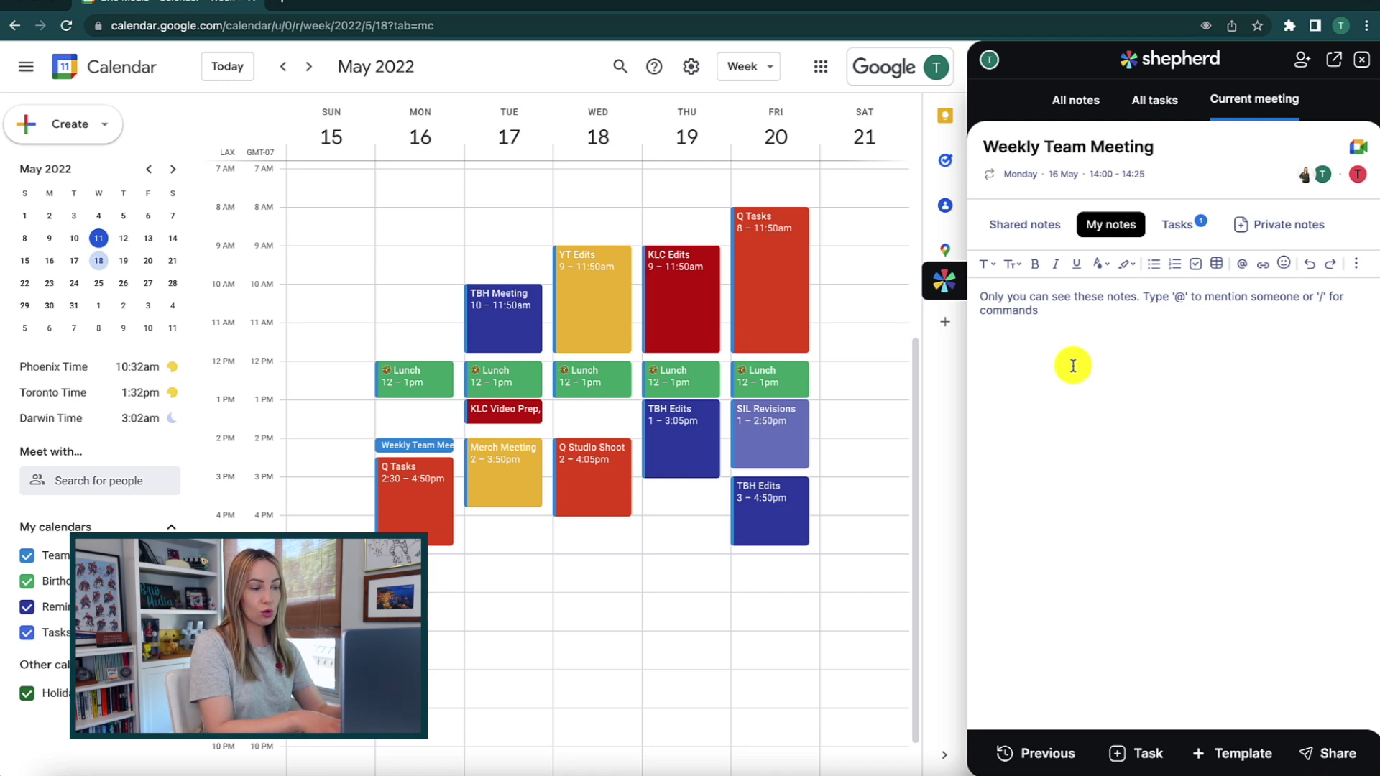
Write a personal reminder to follow up about the POD company's status.
text(remember to follow up with M about status of POD company)
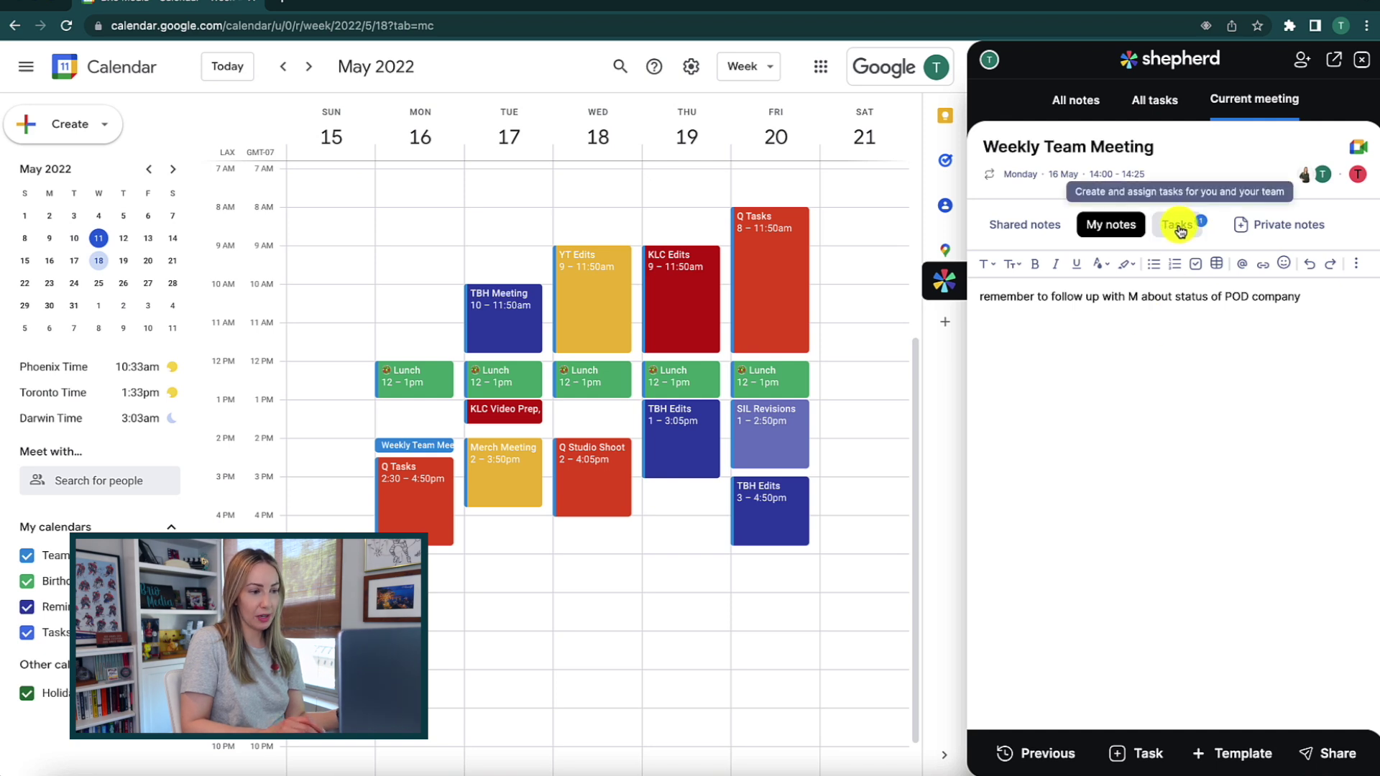
click(1193, 228)
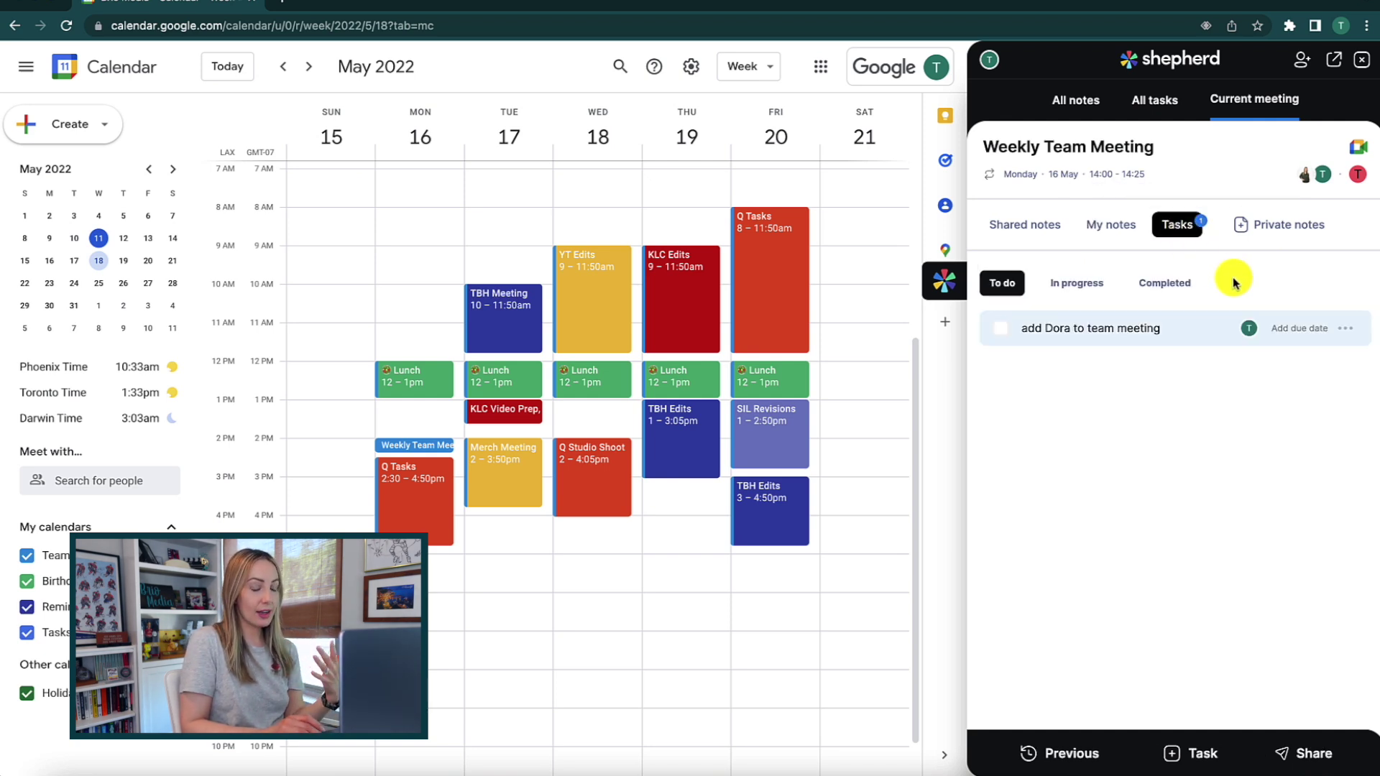
Mark the team-meeting task In progress and filter to in-progress tasks.
click(1000, 328)
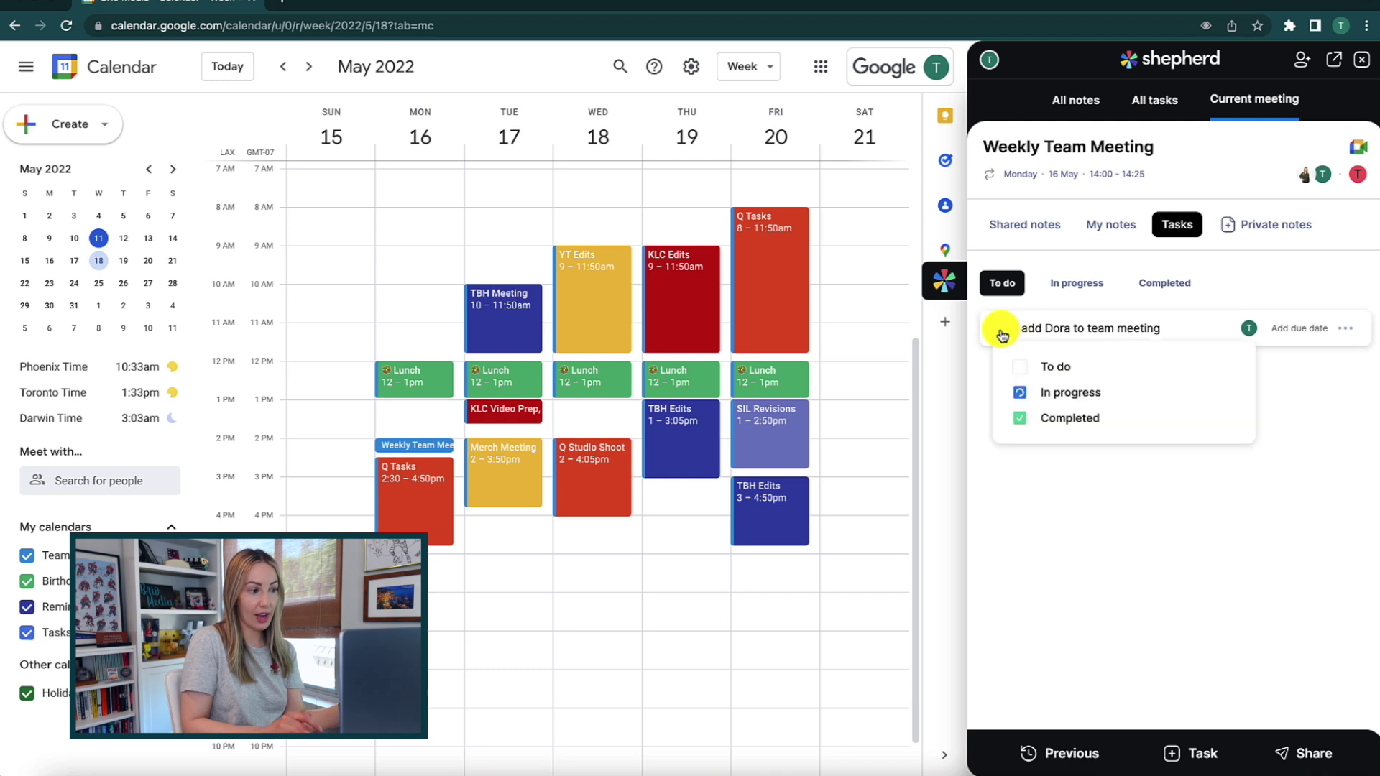
click(1070, 394)
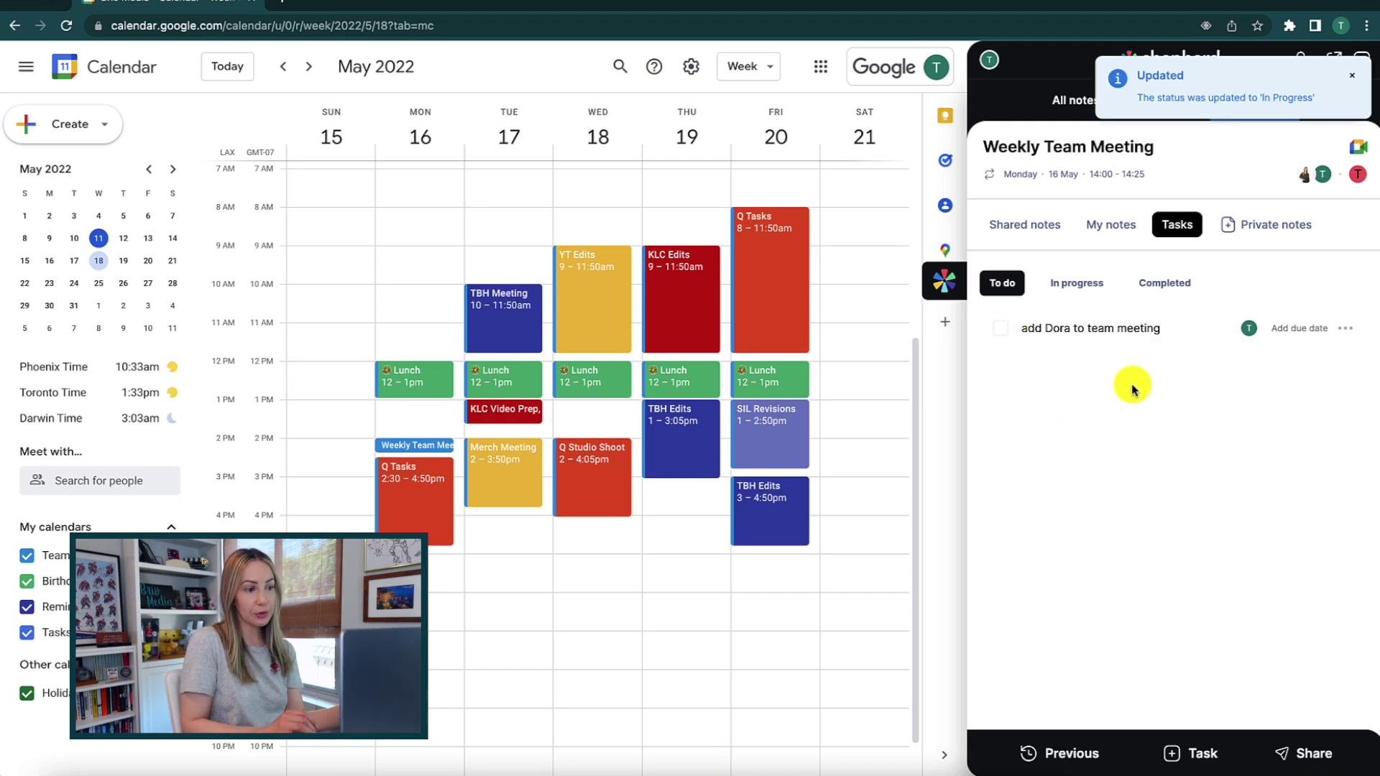
click(1082, 284)
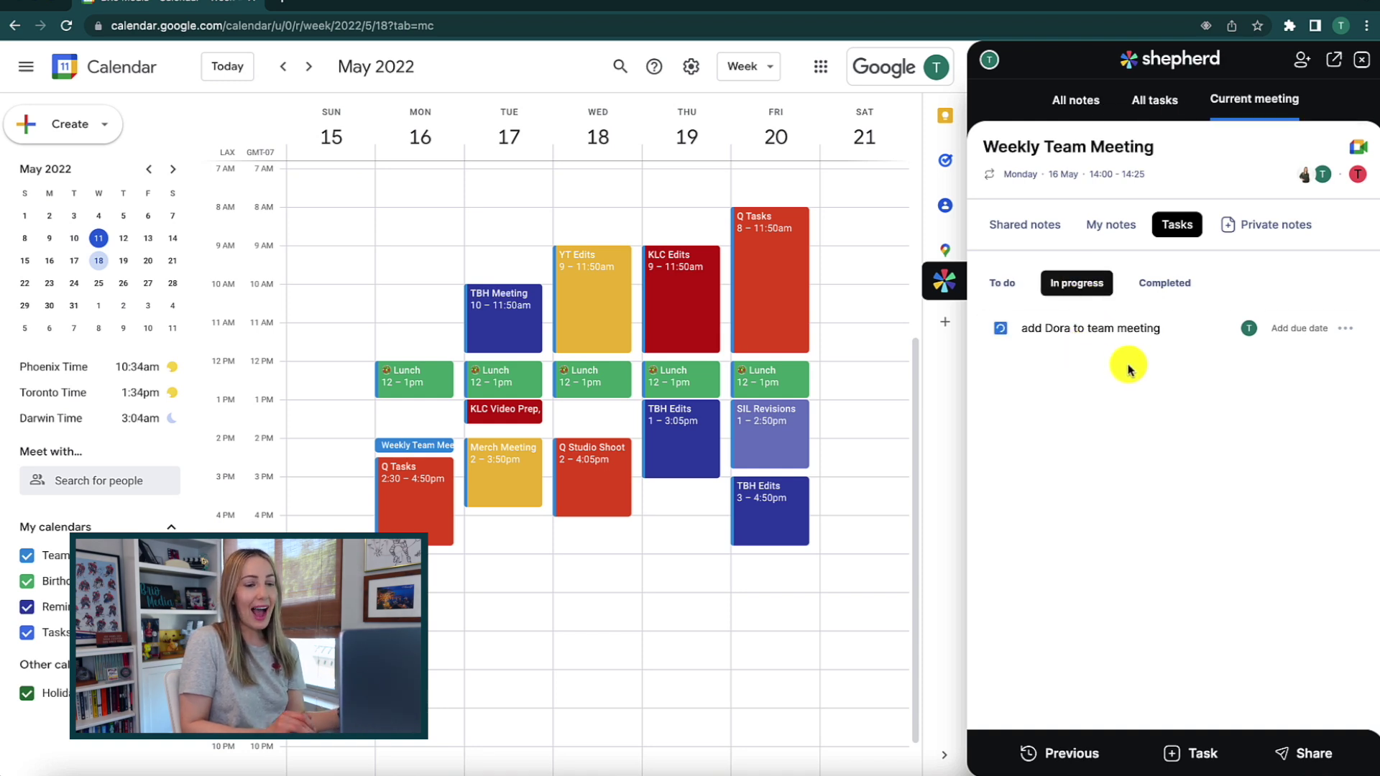
click(1287, 227)
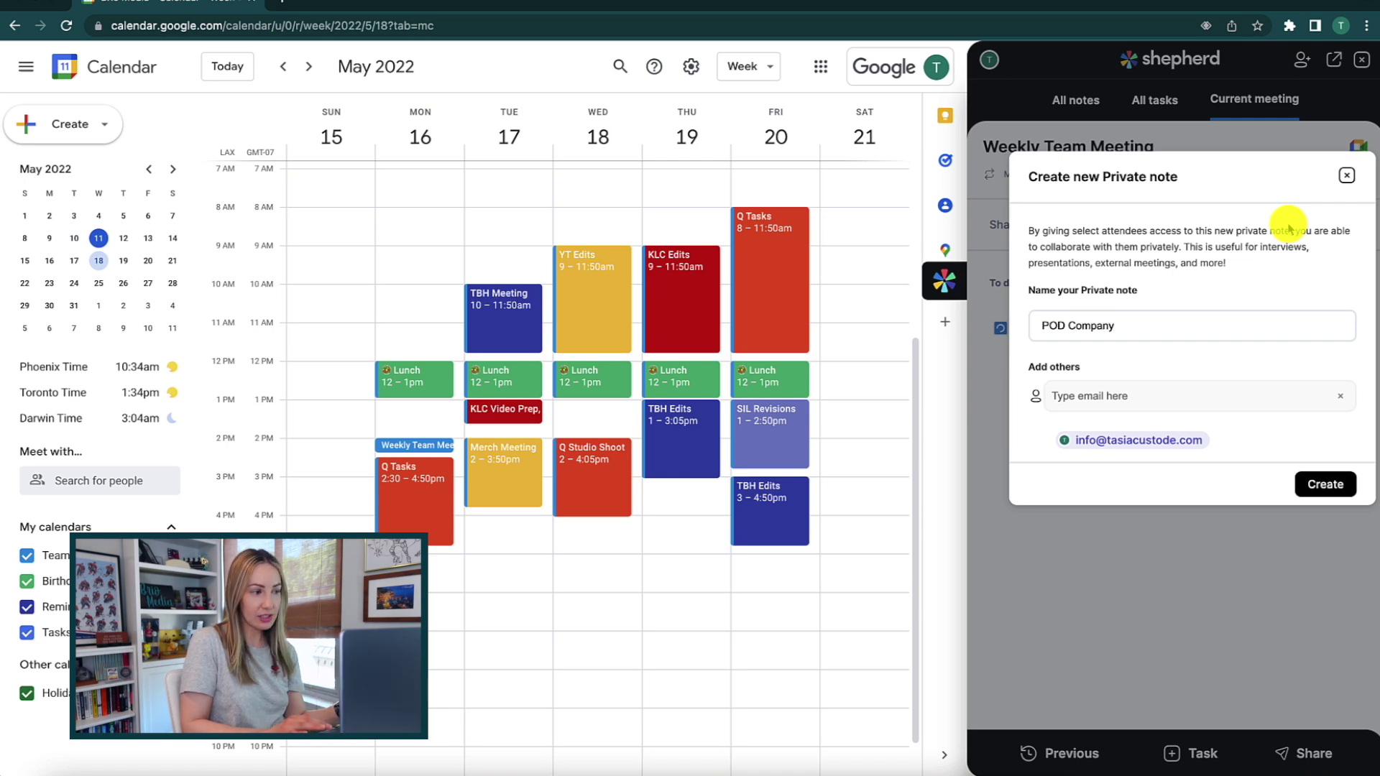
click(1136, 400)
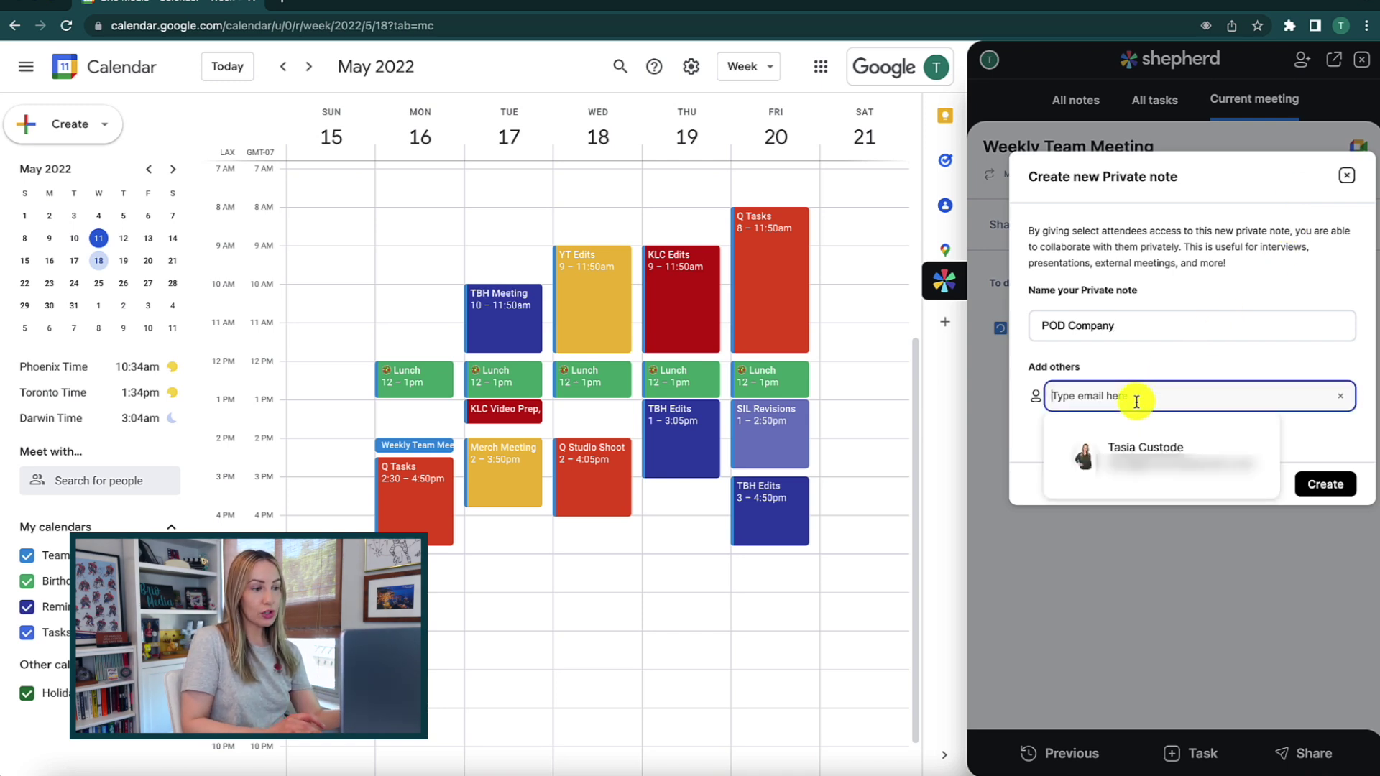
click(1150, 453)
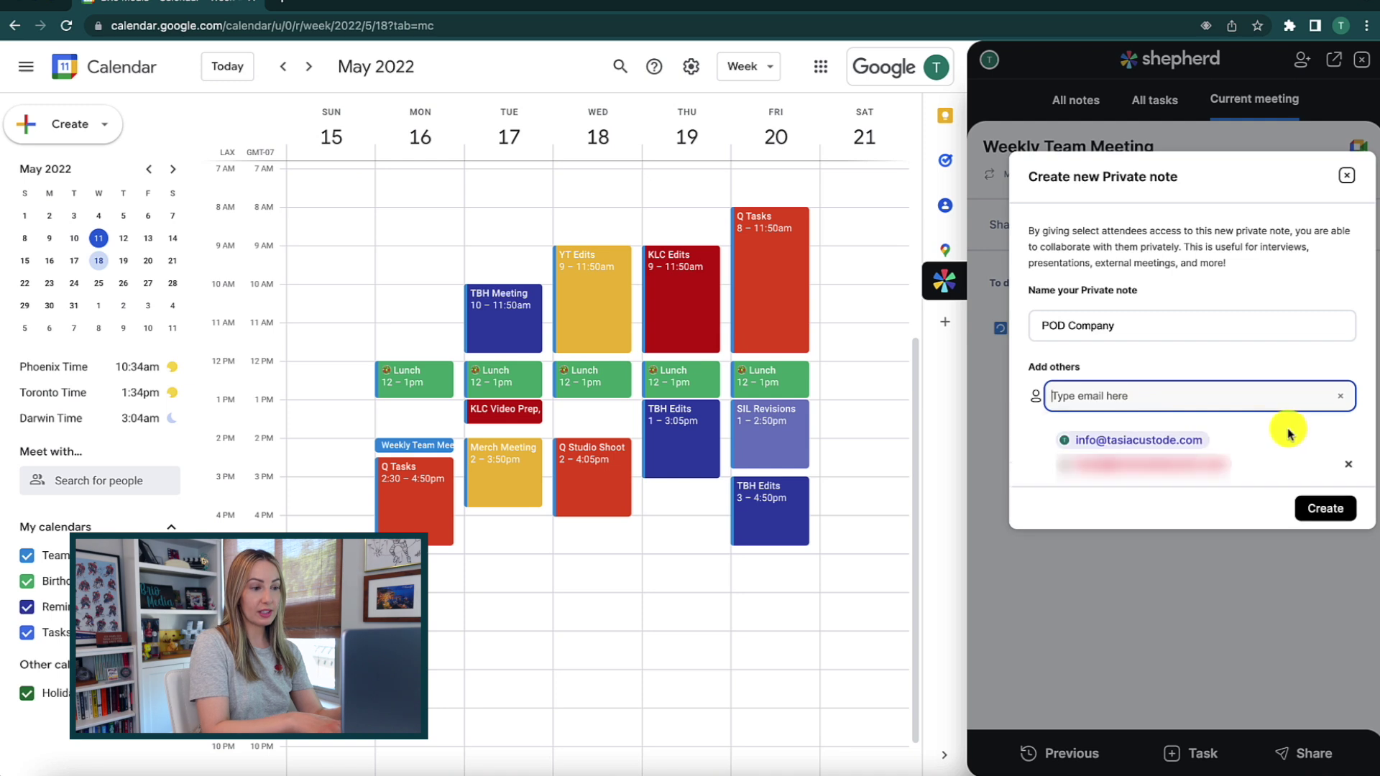
click(1326, 484)
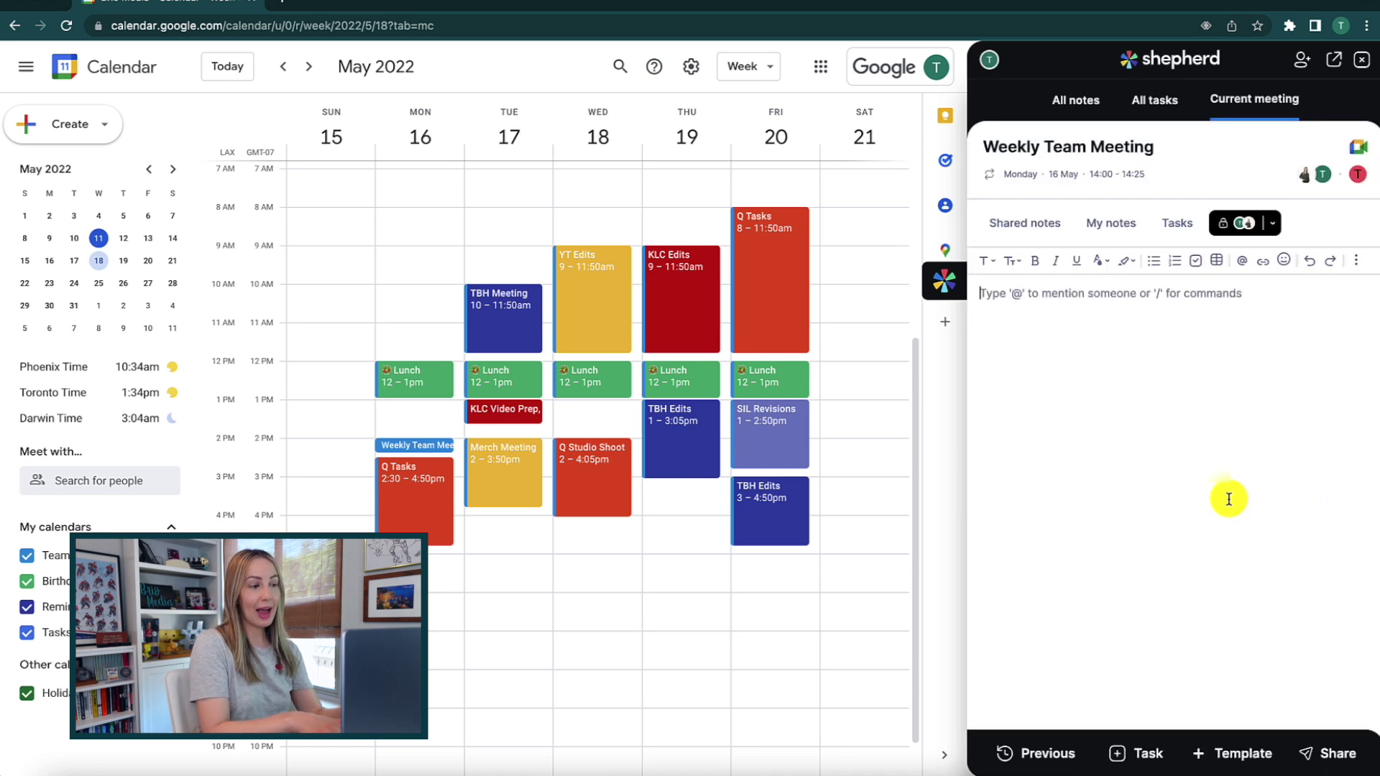
key(Return)
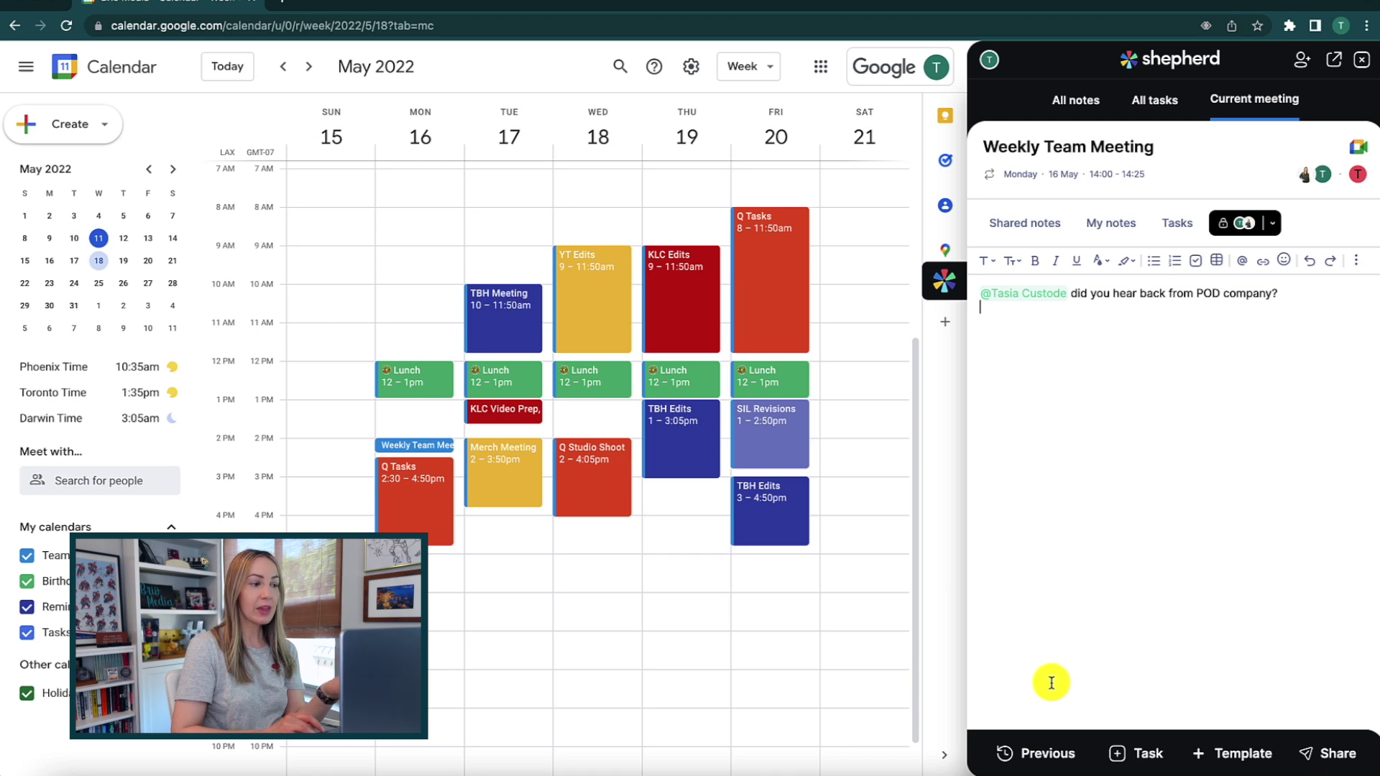
click(1125, 758)
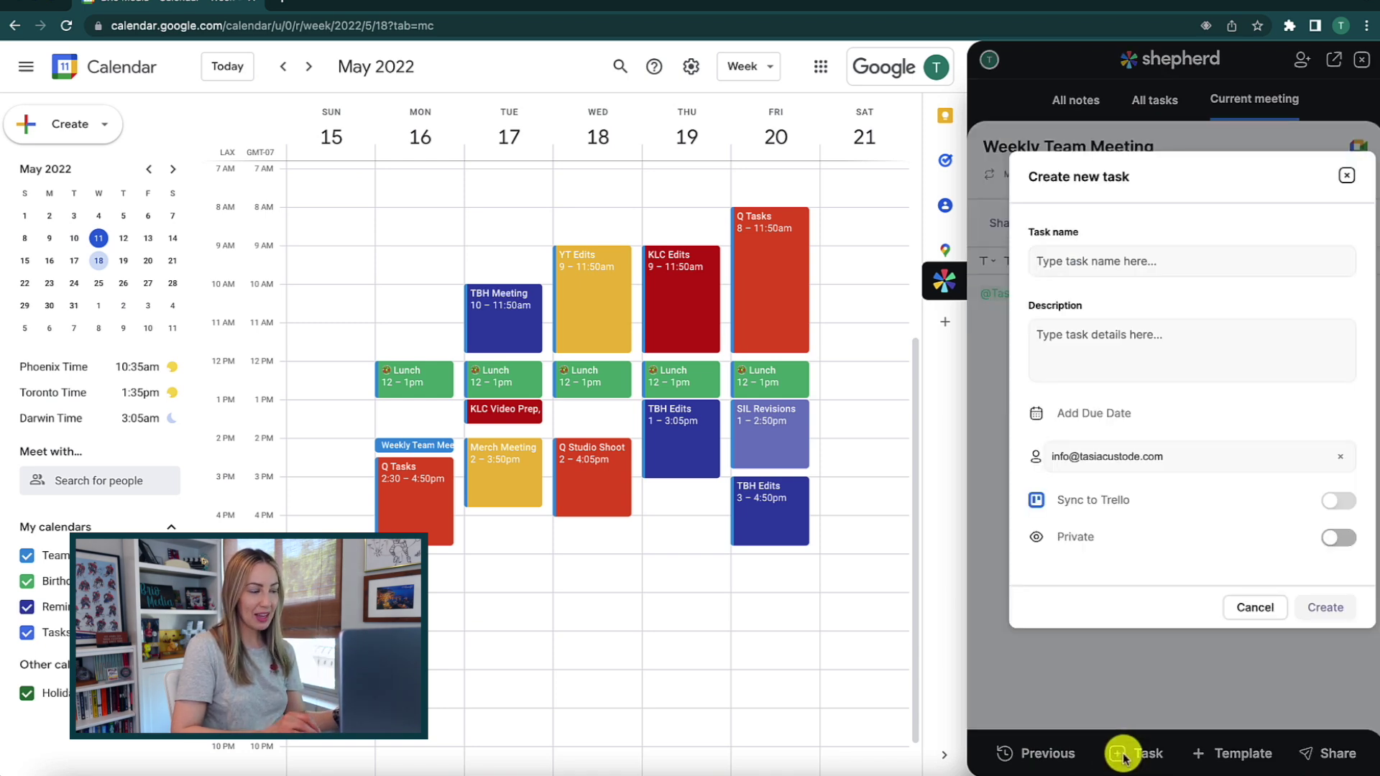
Create task 'POD follow up', described 'Follow up with top 2 choices', due Friday 27 May.
text(POD f)
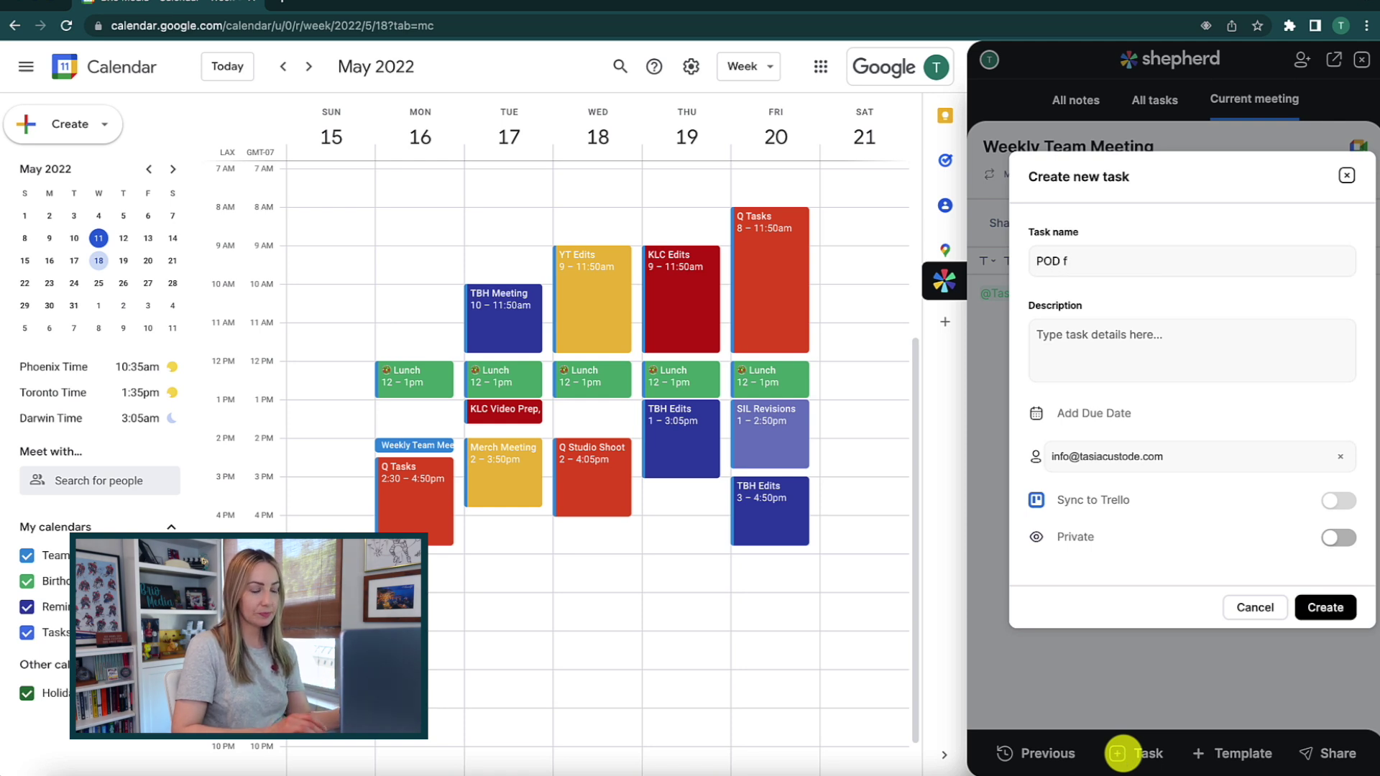
text(ollow up)
click(1082, 353)
text(Follow up with top 2 choices)
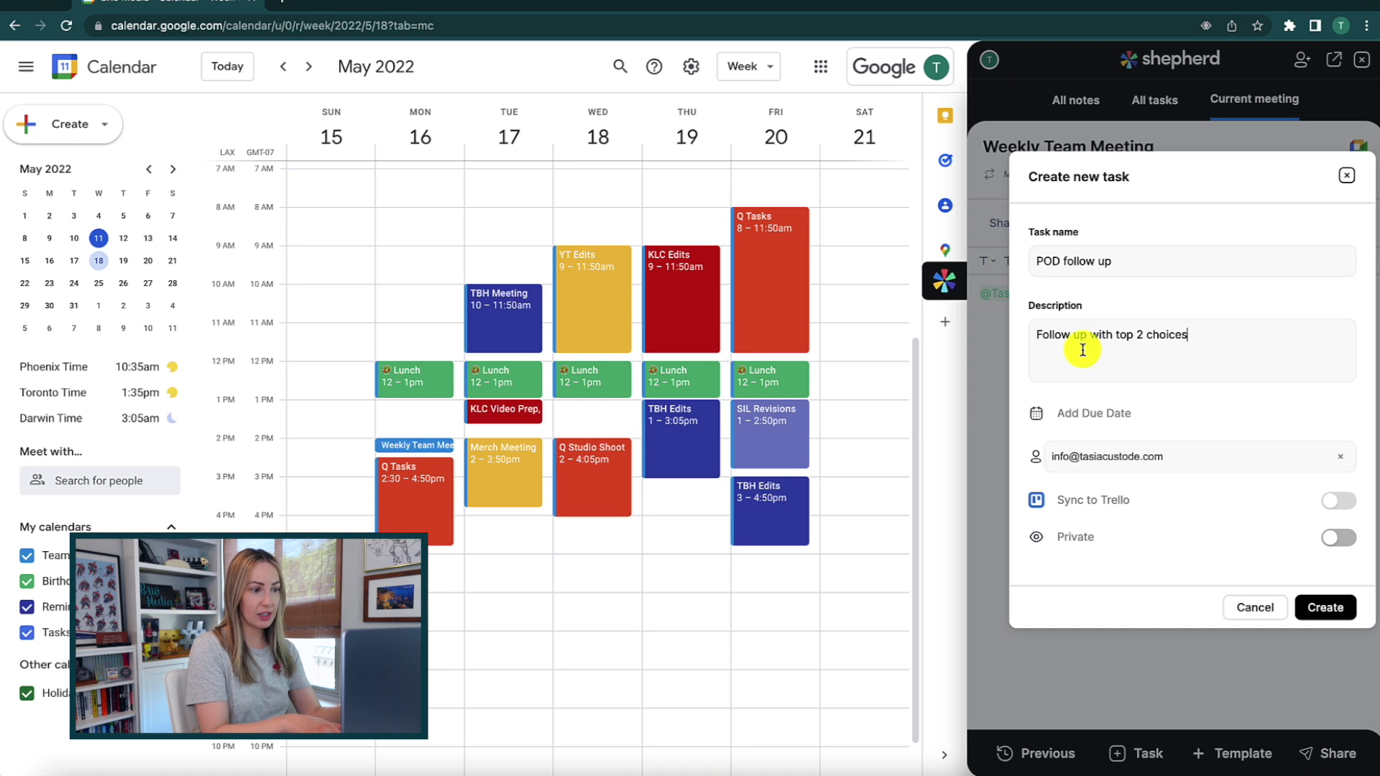
click(1085, 411)
click(1223, 601)
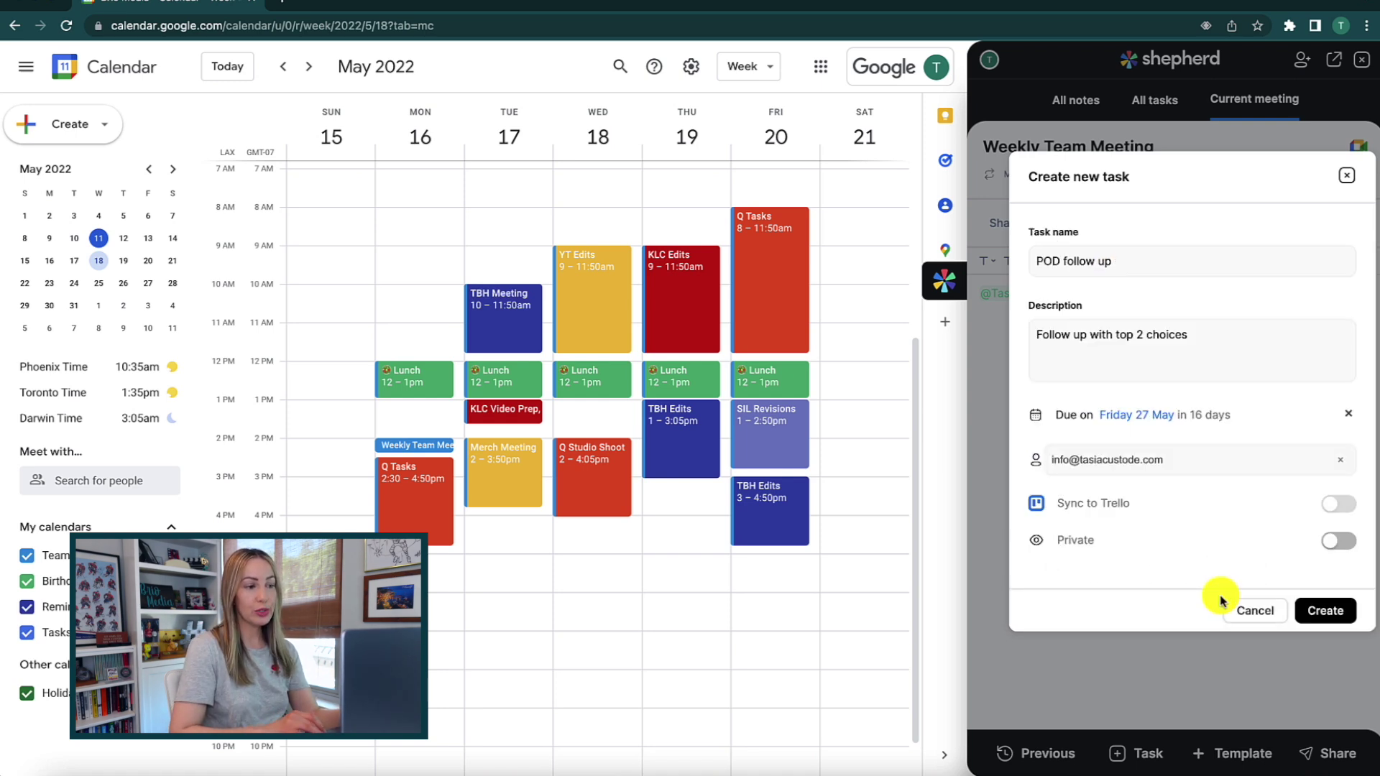
click(1326, 611)
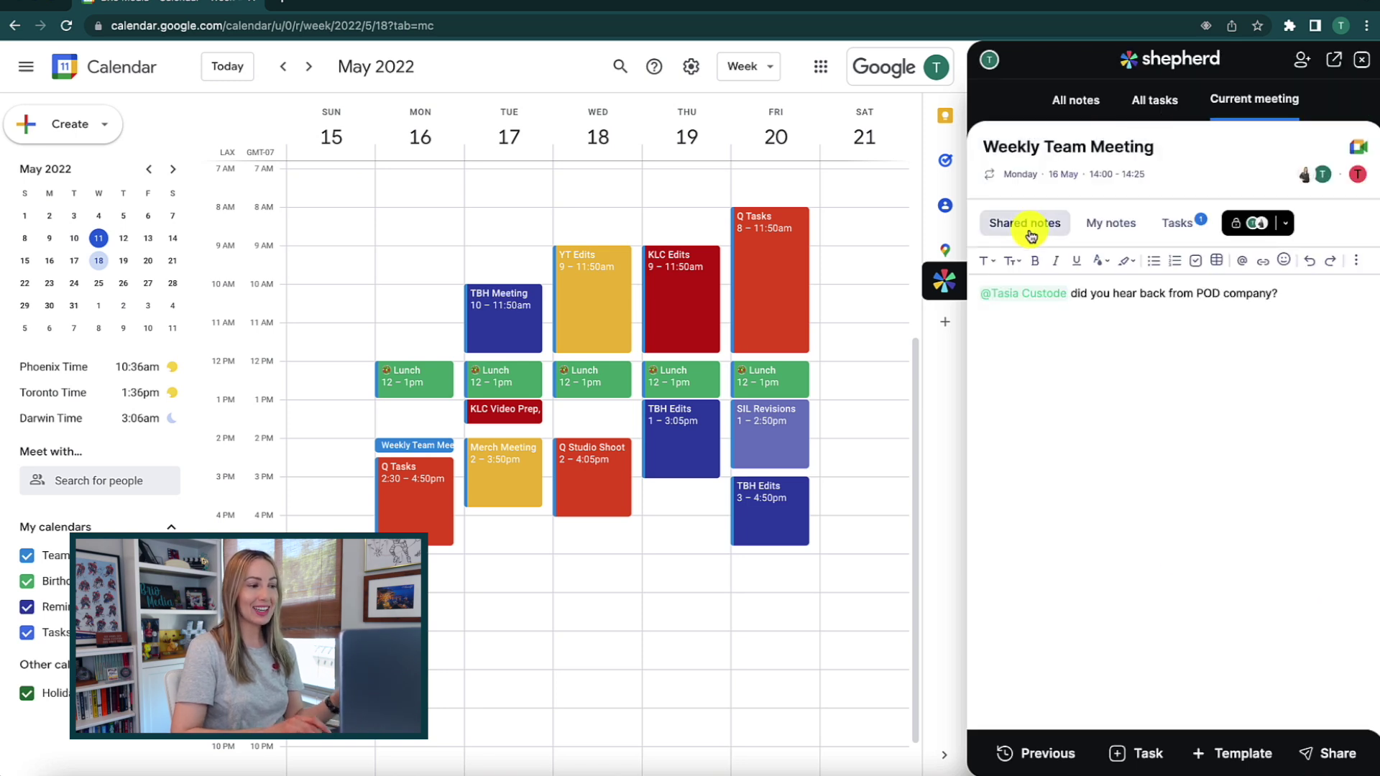
click(1028, 224)
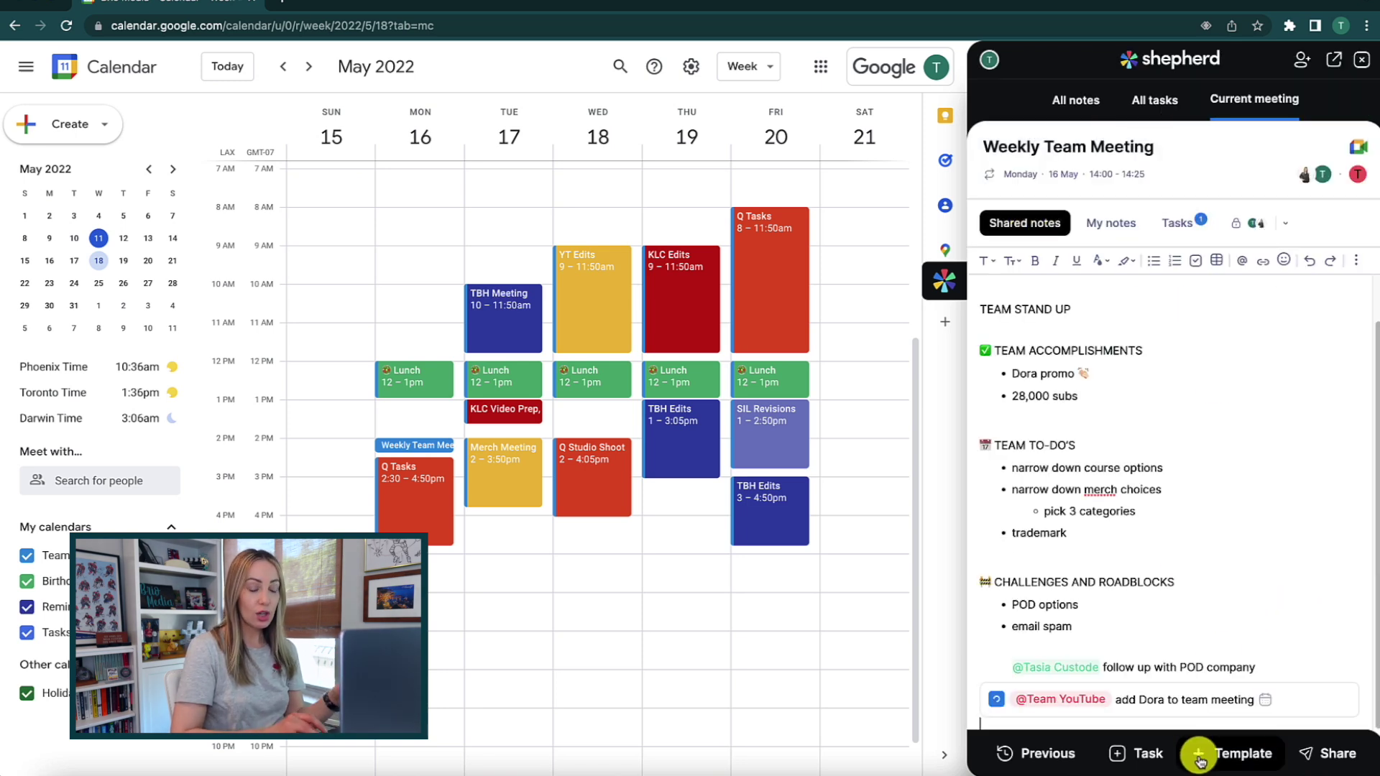
Save the current shared notes as a template called 'Sample Template' and reopen the template options.
click(1241, 752)
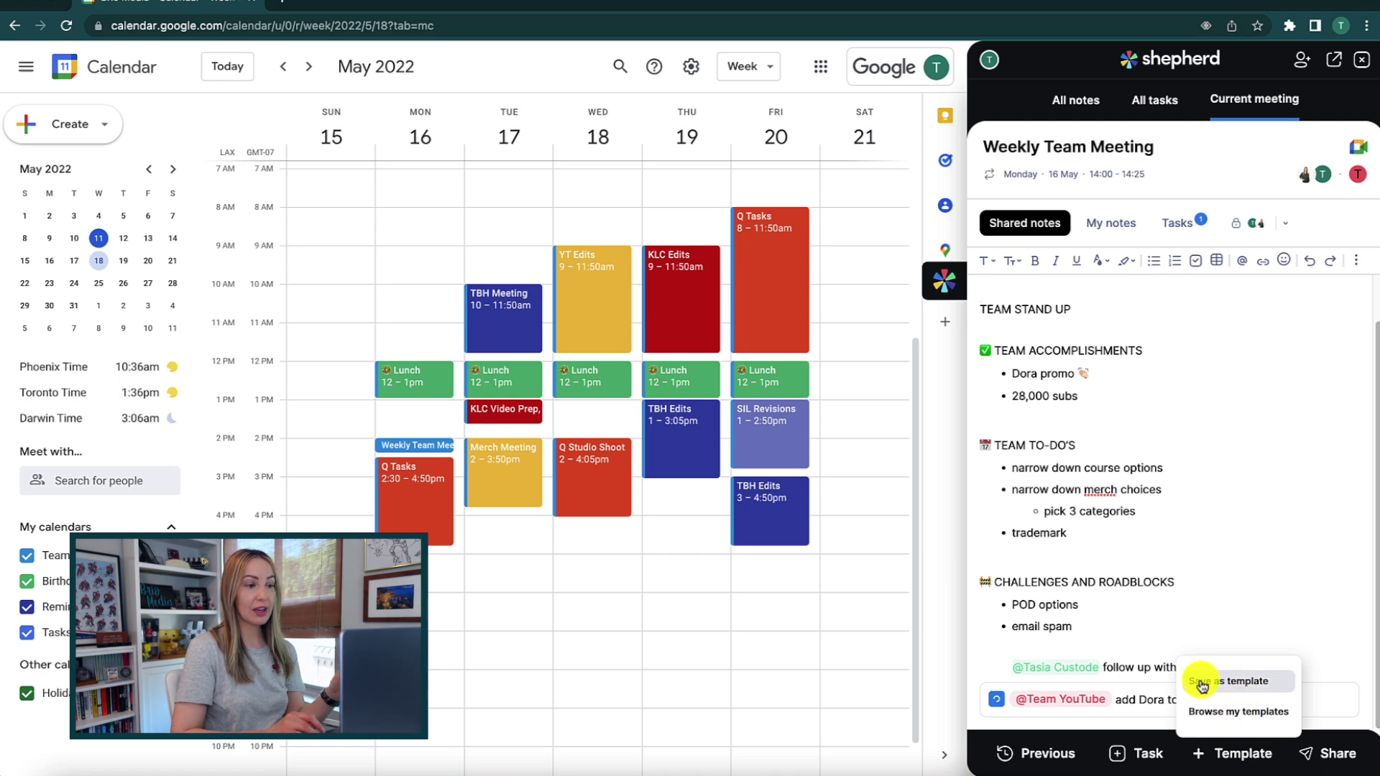
click(1230, 681)
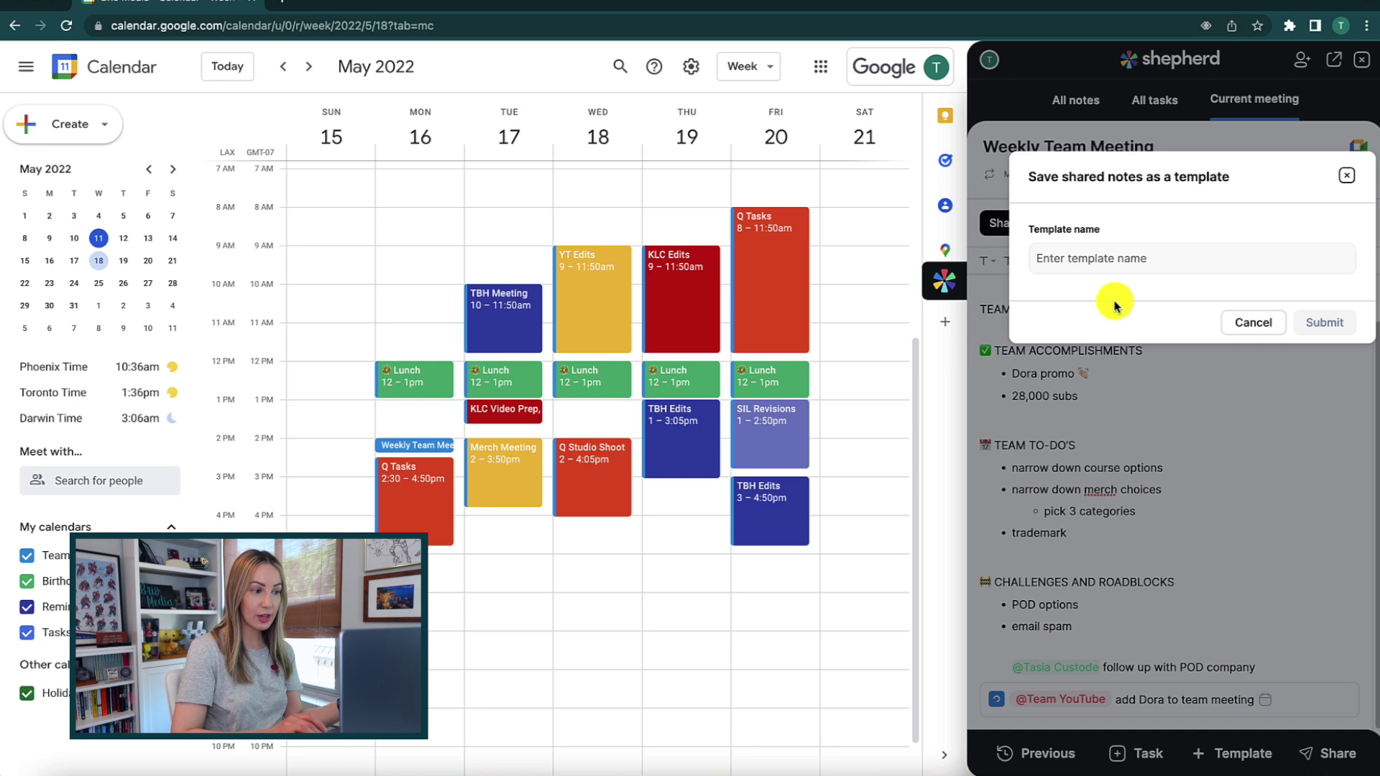
text(Sample Template)
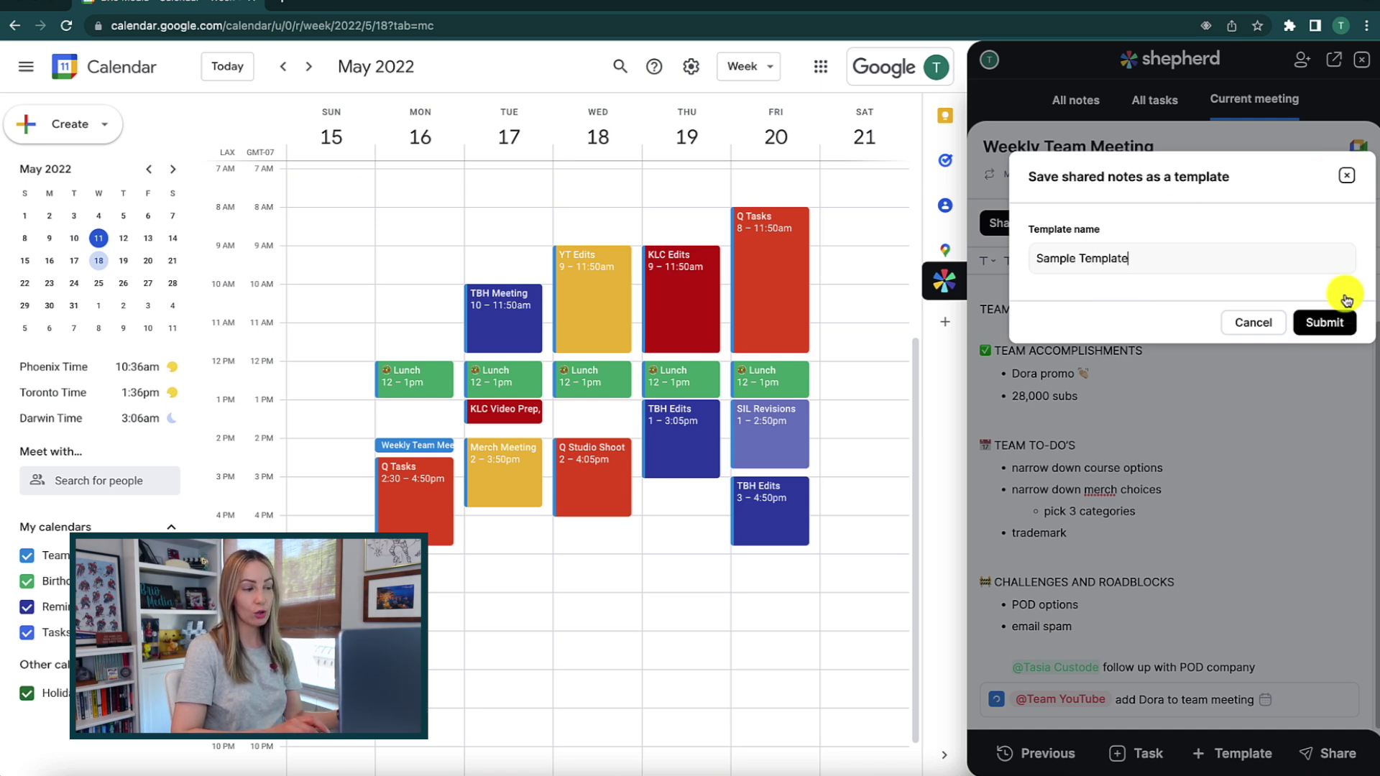
click(1329, 321)
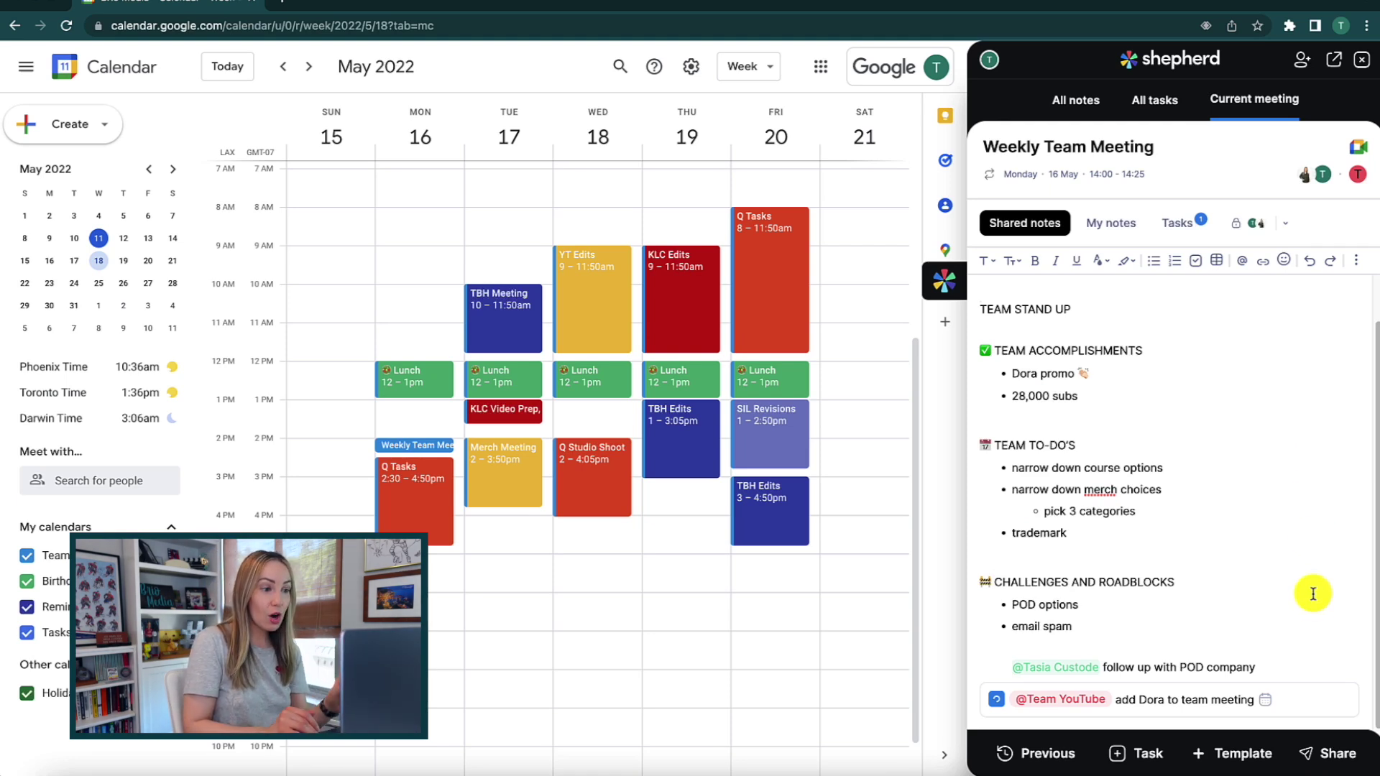
click(1251, 761)
Insert the DISCUSSION ITEMS template from saved templates and type POD in its first topic line.
click(1232, 711)
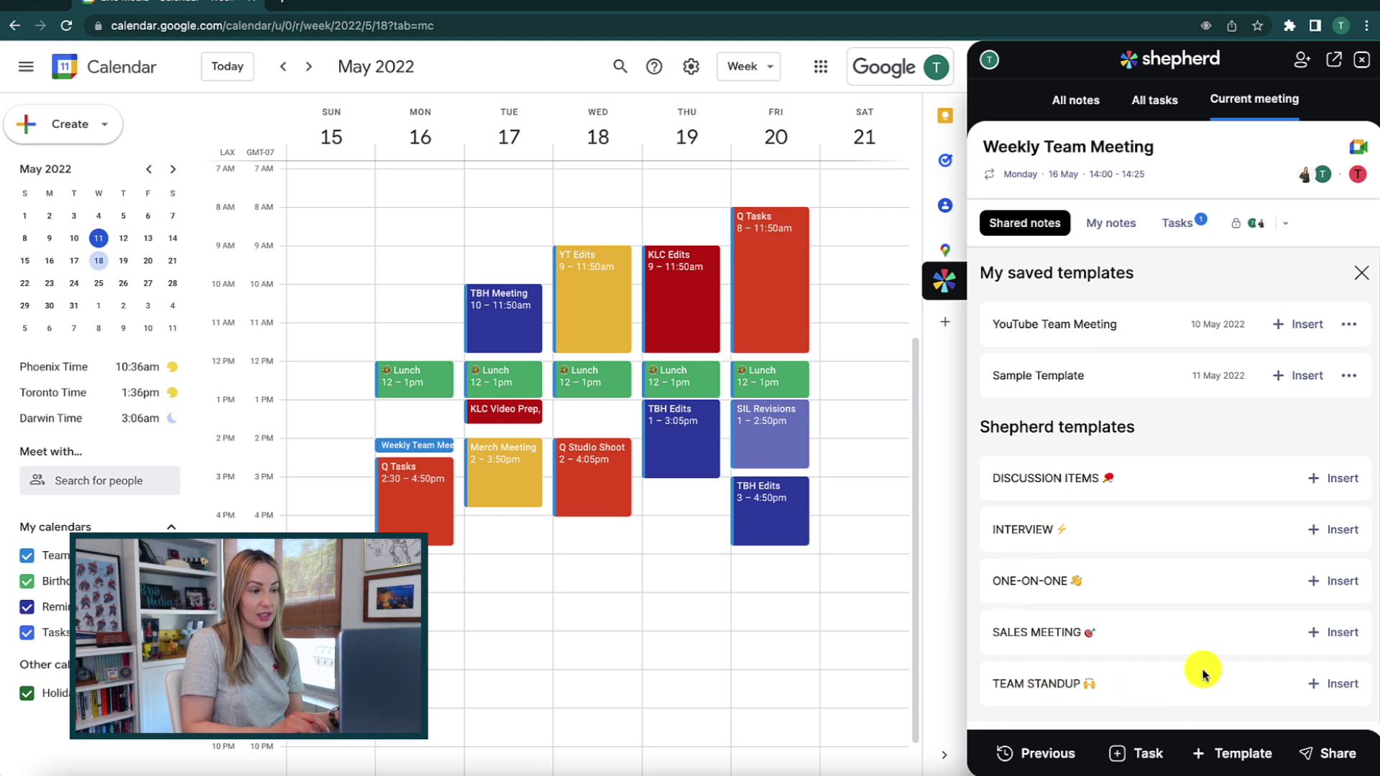
click(1315, 478)
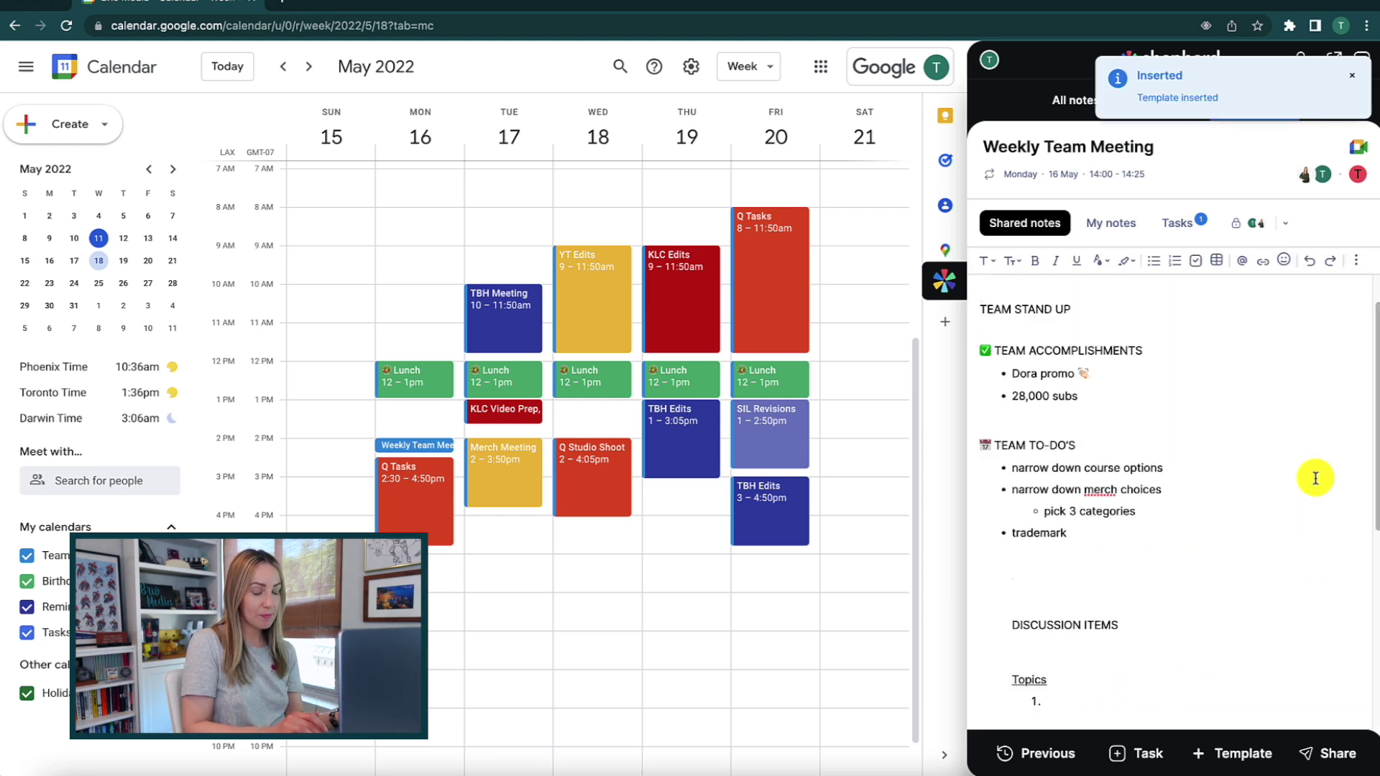
scroll(1275, 557, down, 5)
scroll(1277, 557, up, 2)
scroll(1277, 557, down, 1)
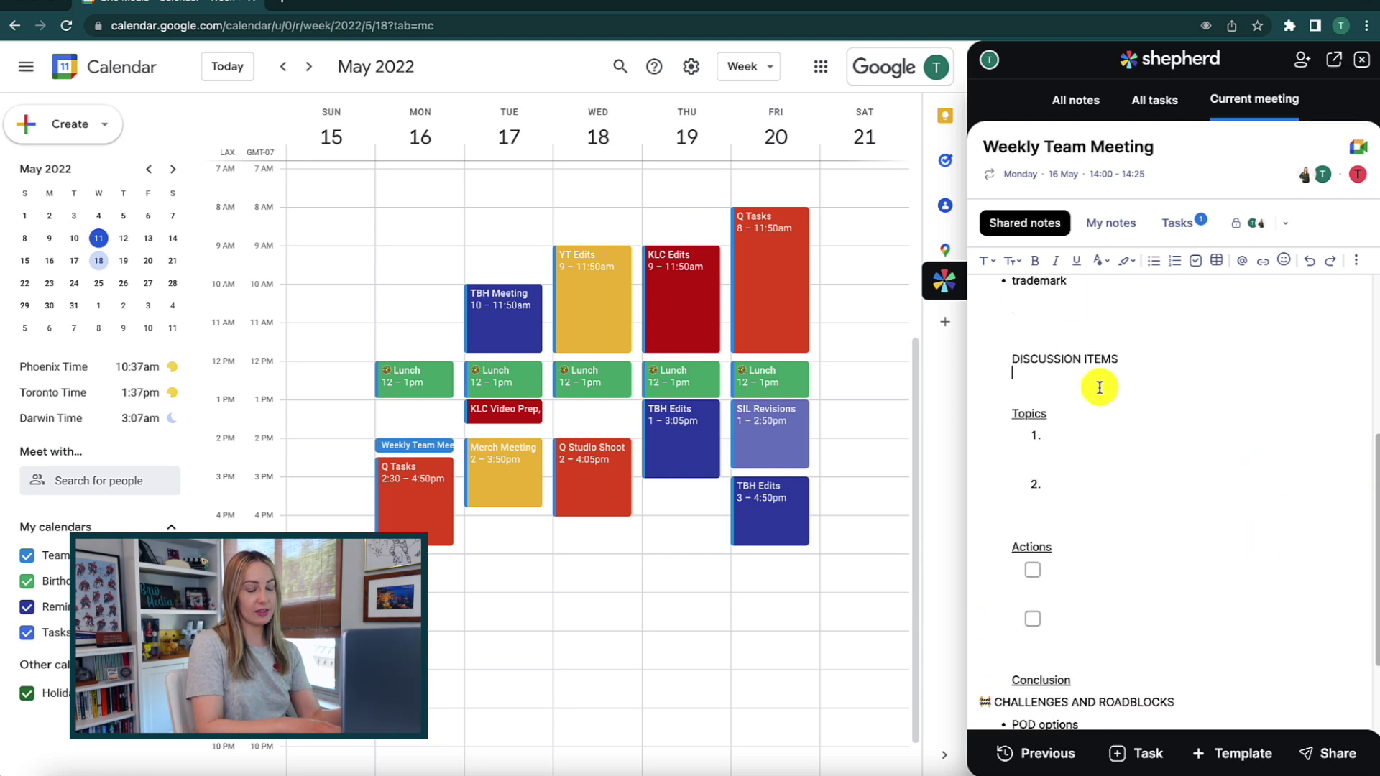
click(1062, 435)
text(POD company)
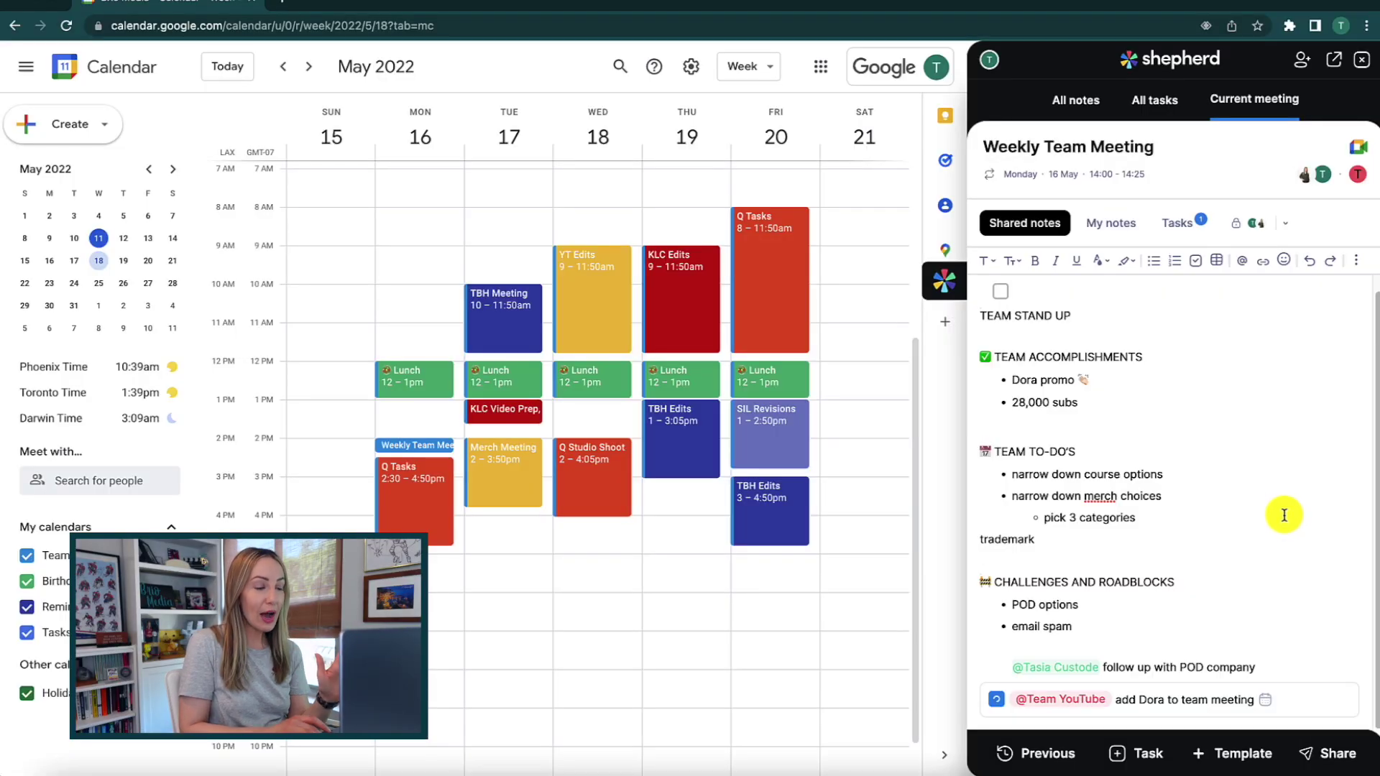
Share to the Google Calendar event with the Shared notes option switched on.
click(1329, 757)
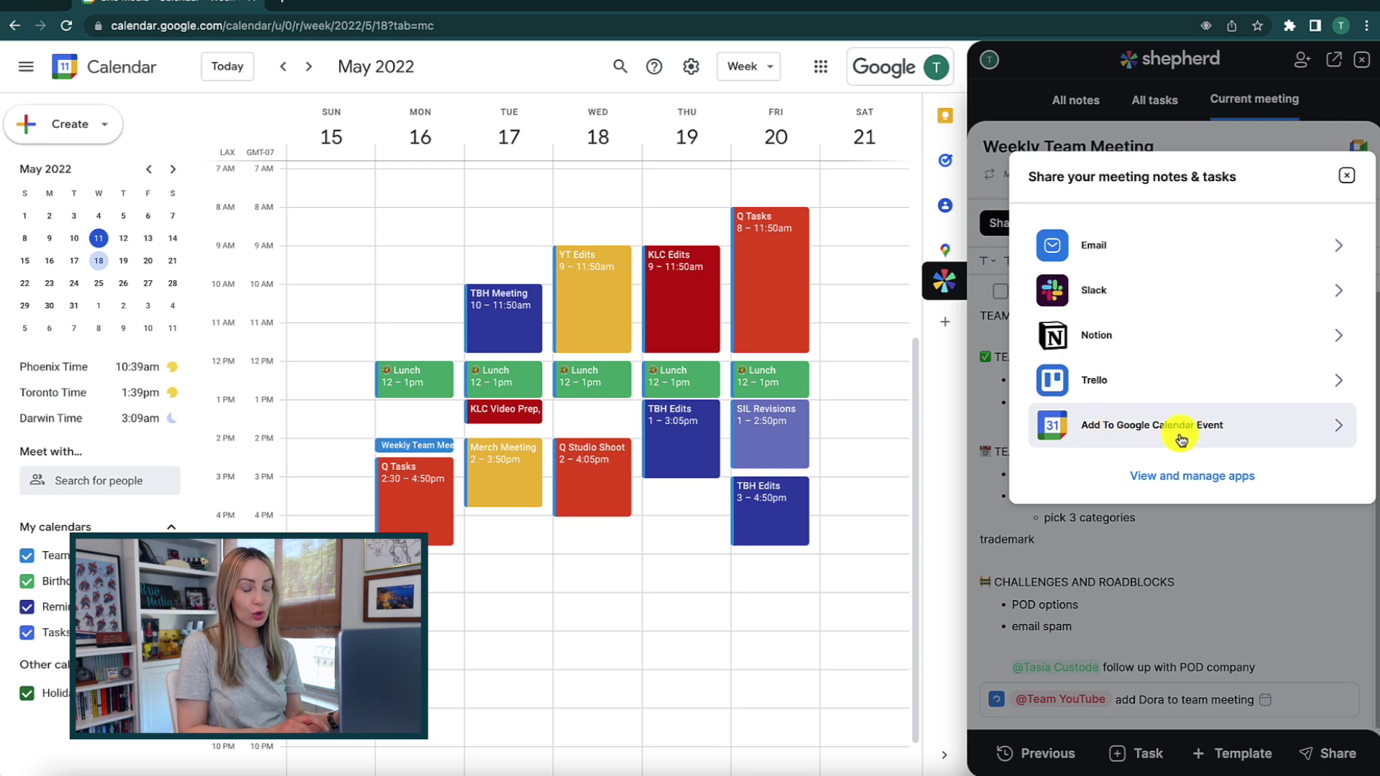
click(1221, 440)
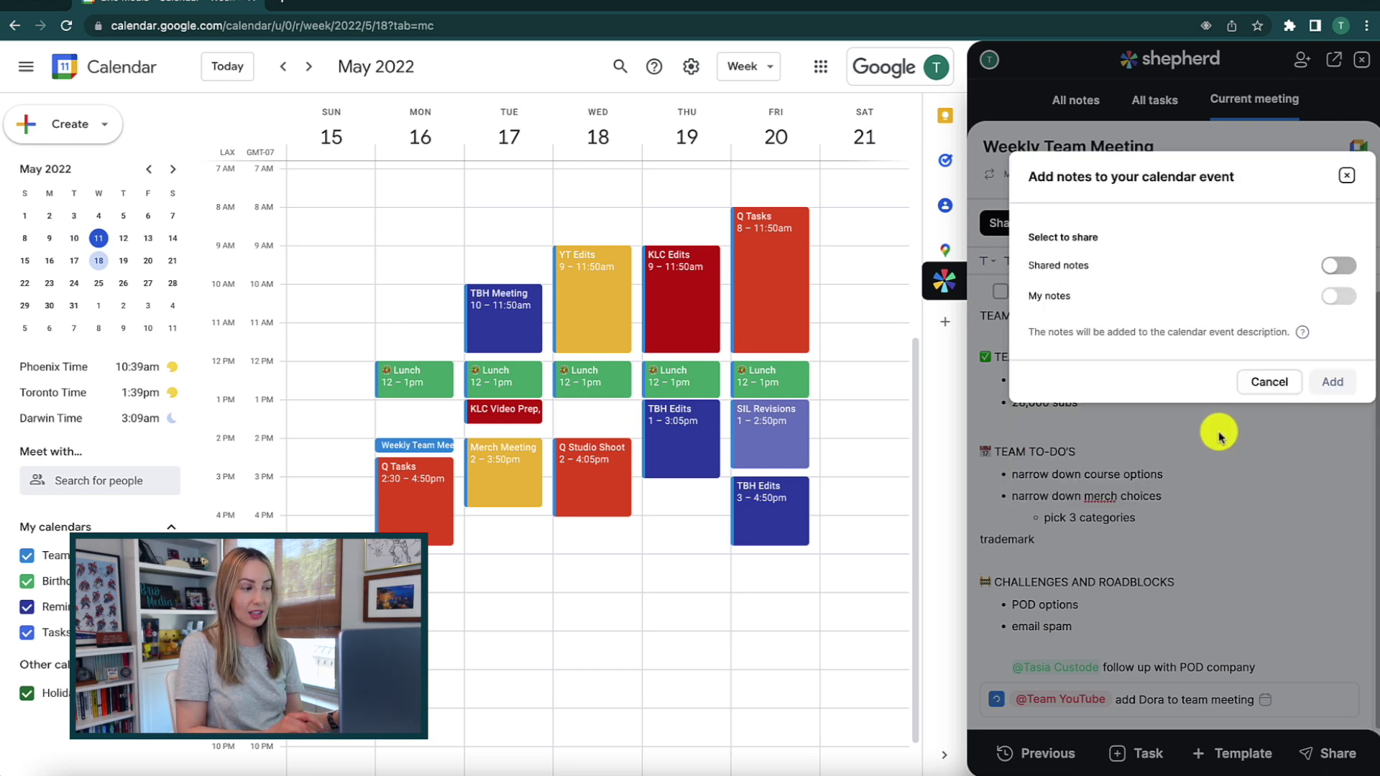
click(1338, 266)
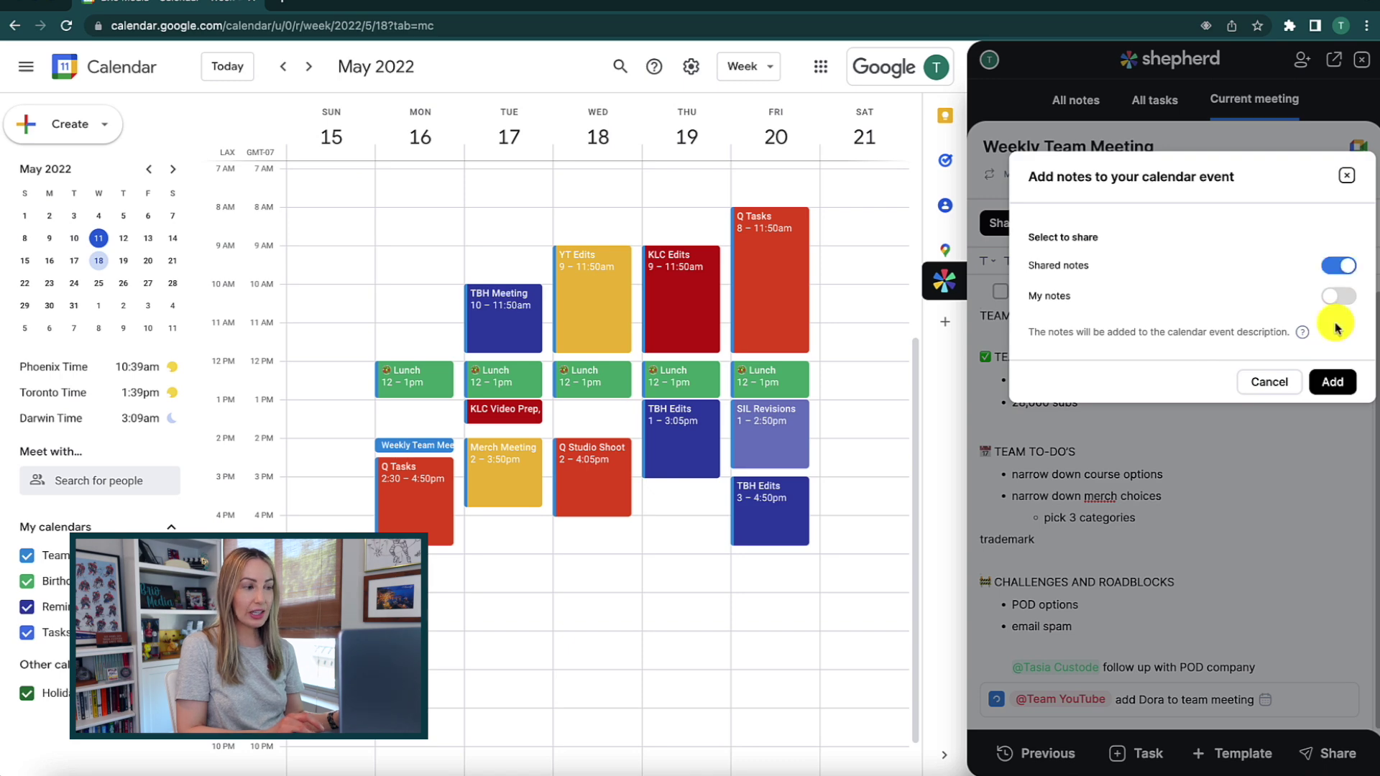
click(1335, 383)
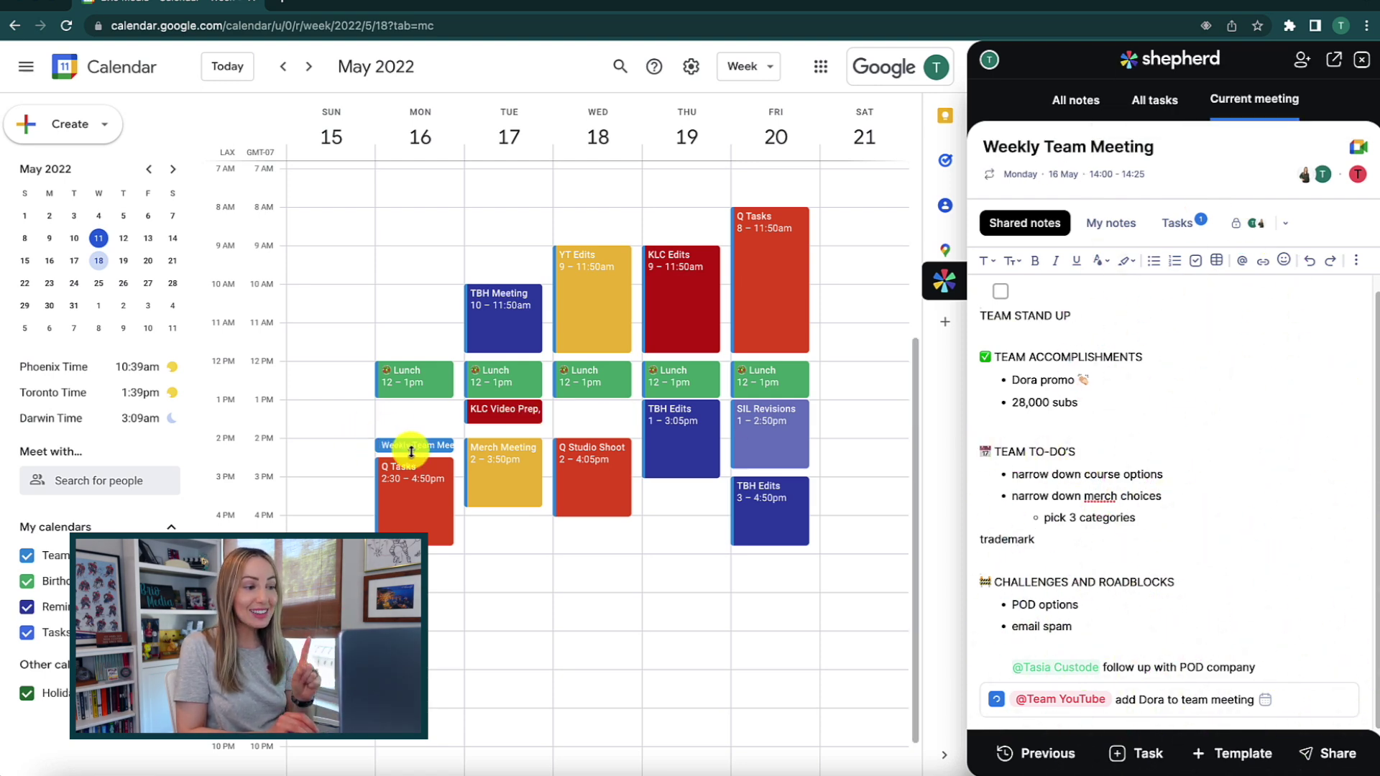
click(411, 447)
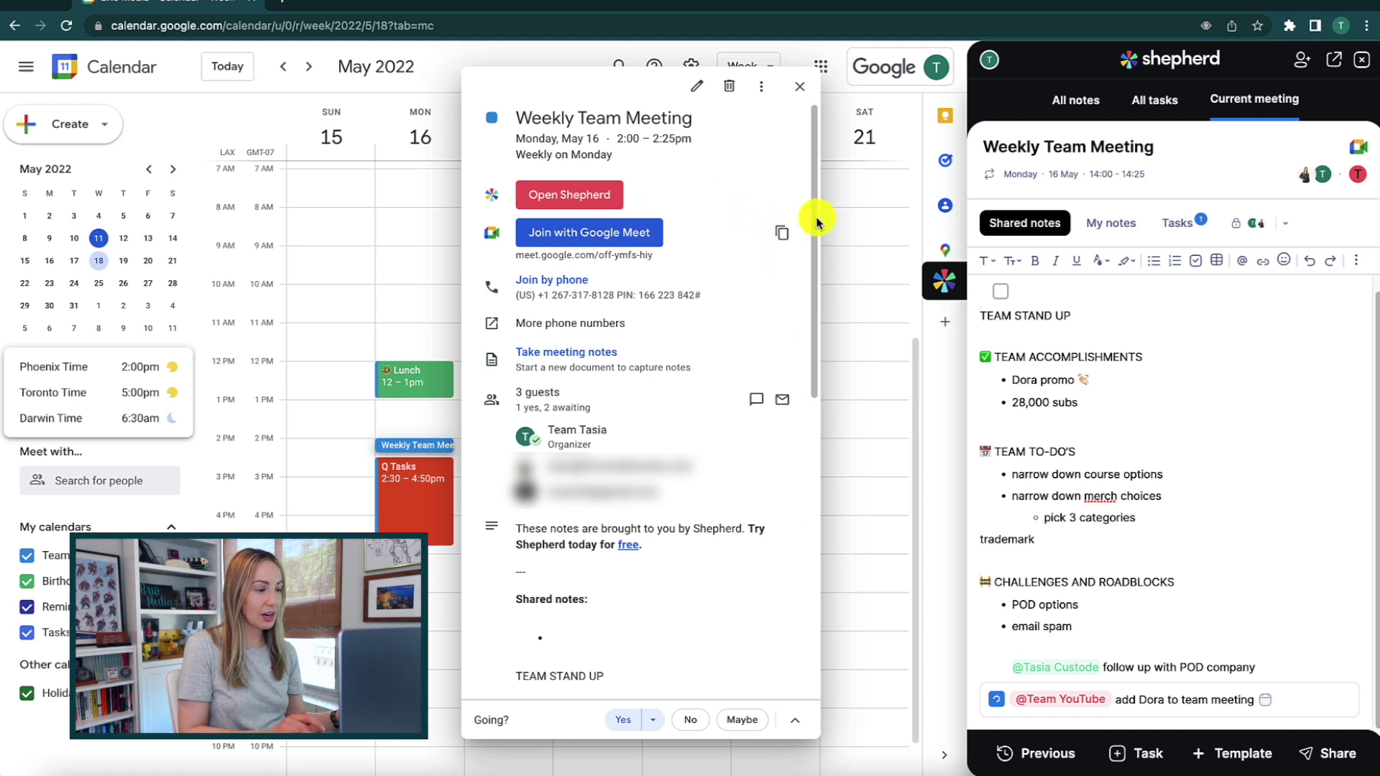
drag(816, 222, 818, 423)
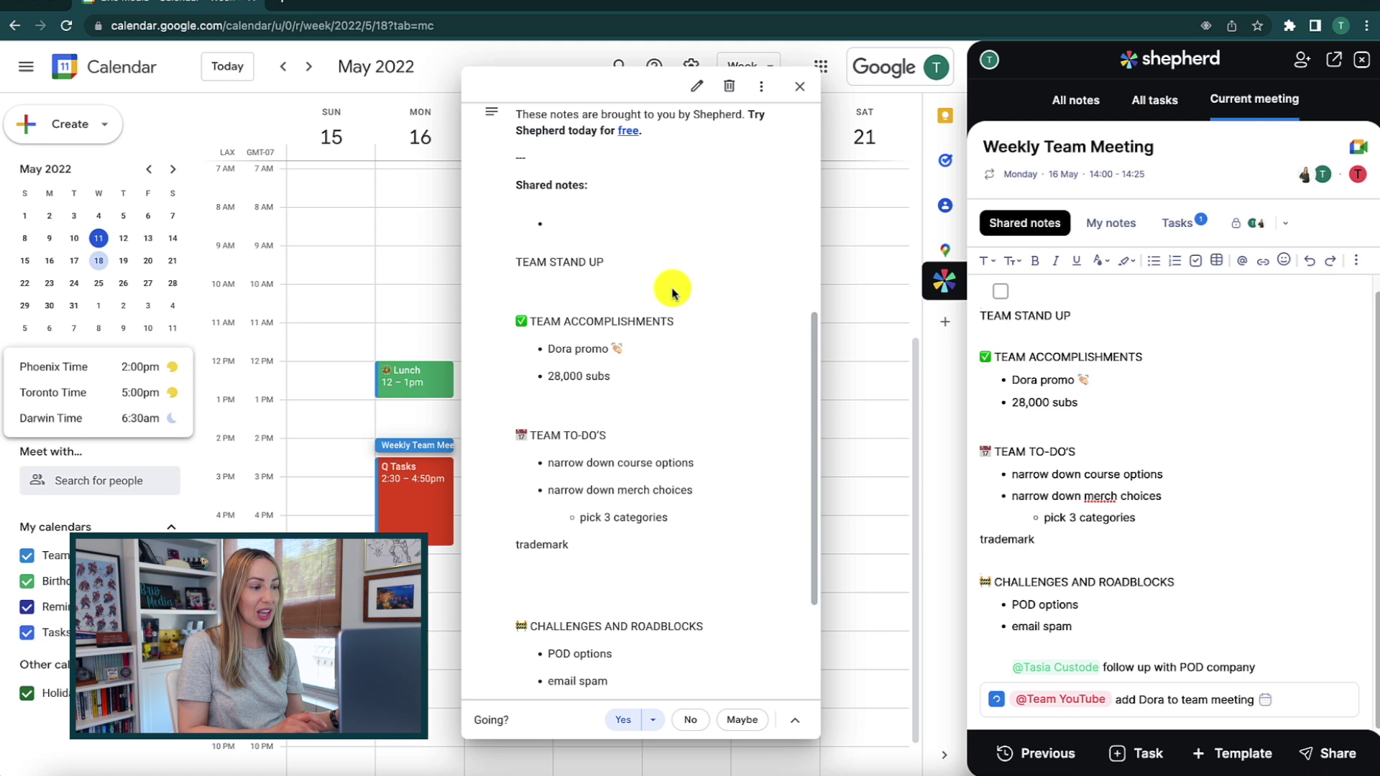
scroll(684, 347, down, 3)
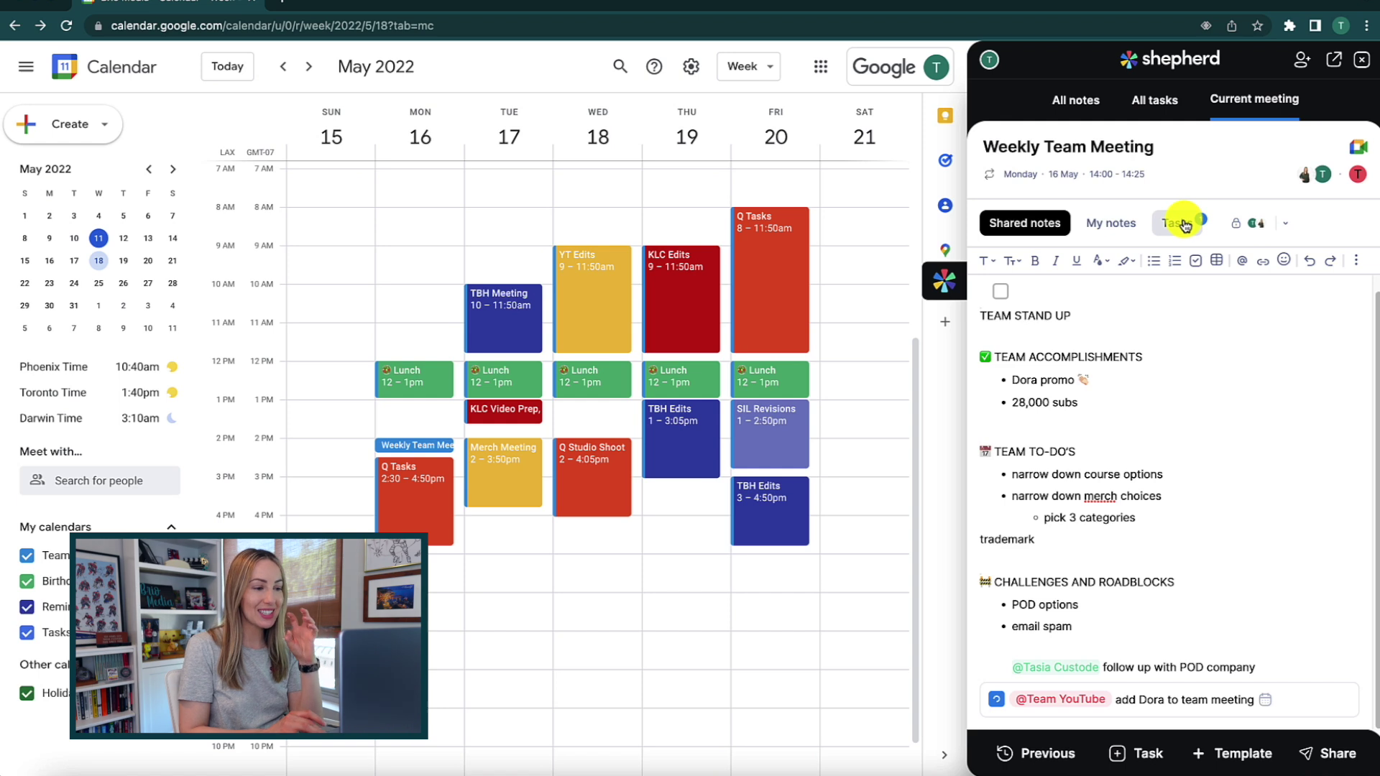
Show All notes, open last week's 9 May Weekly Team Meeting in Shepherd, then return to this week.
click(1079, 107)
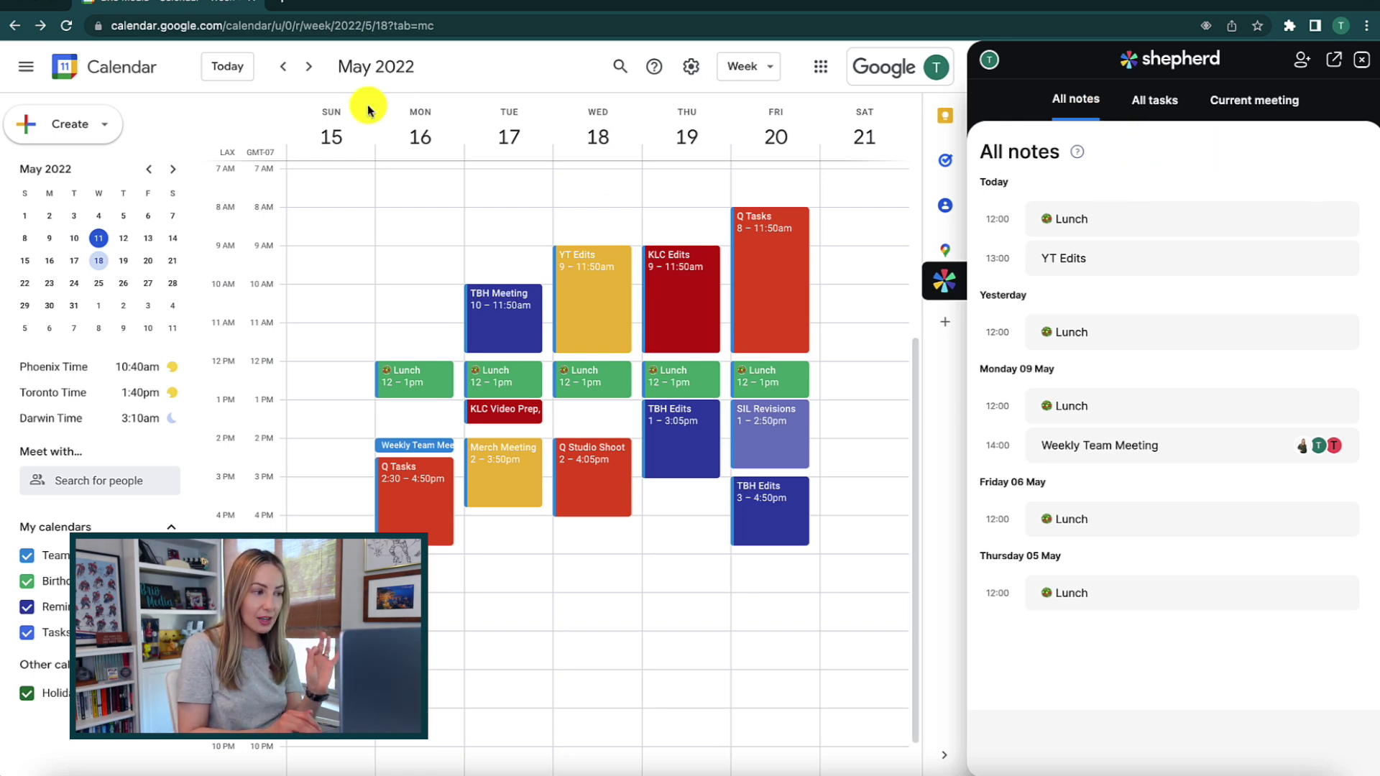
click(283, 70)
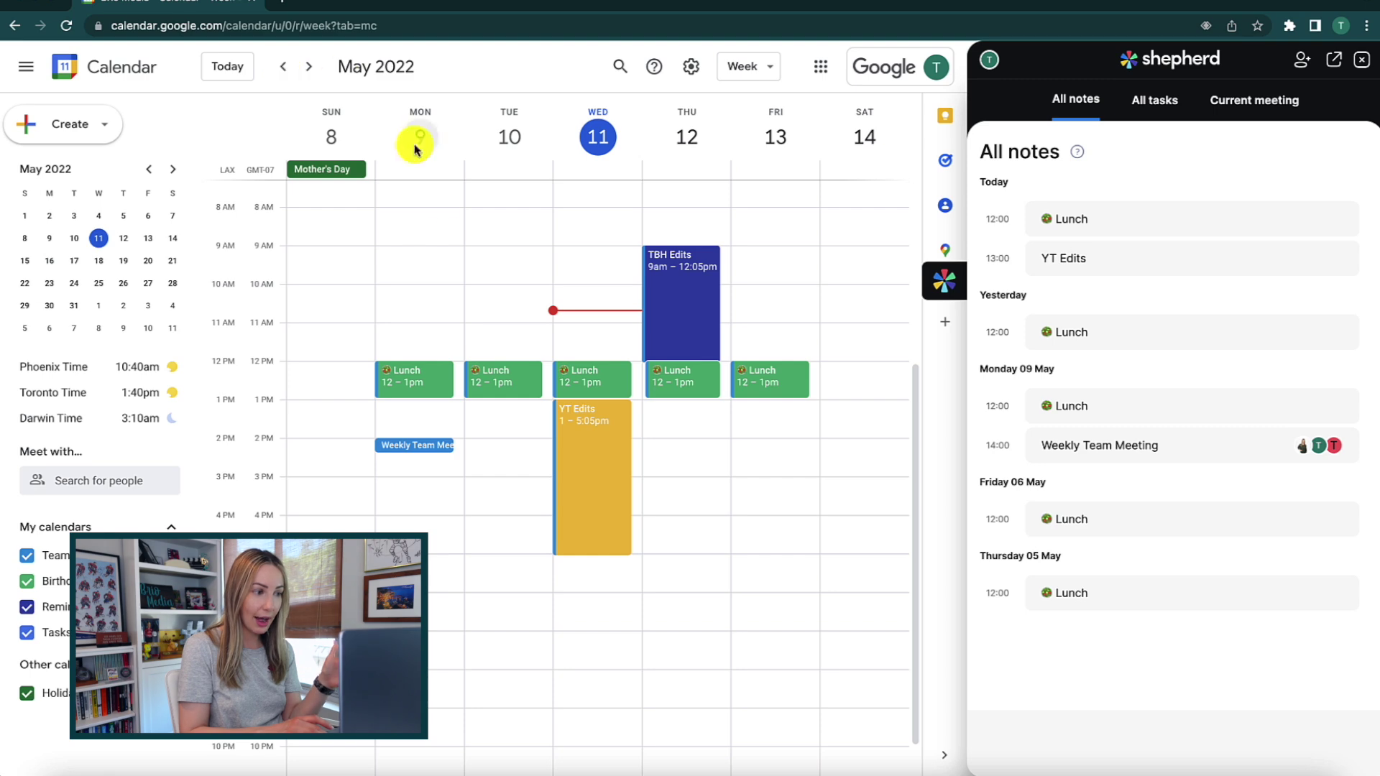
click(421, 448)
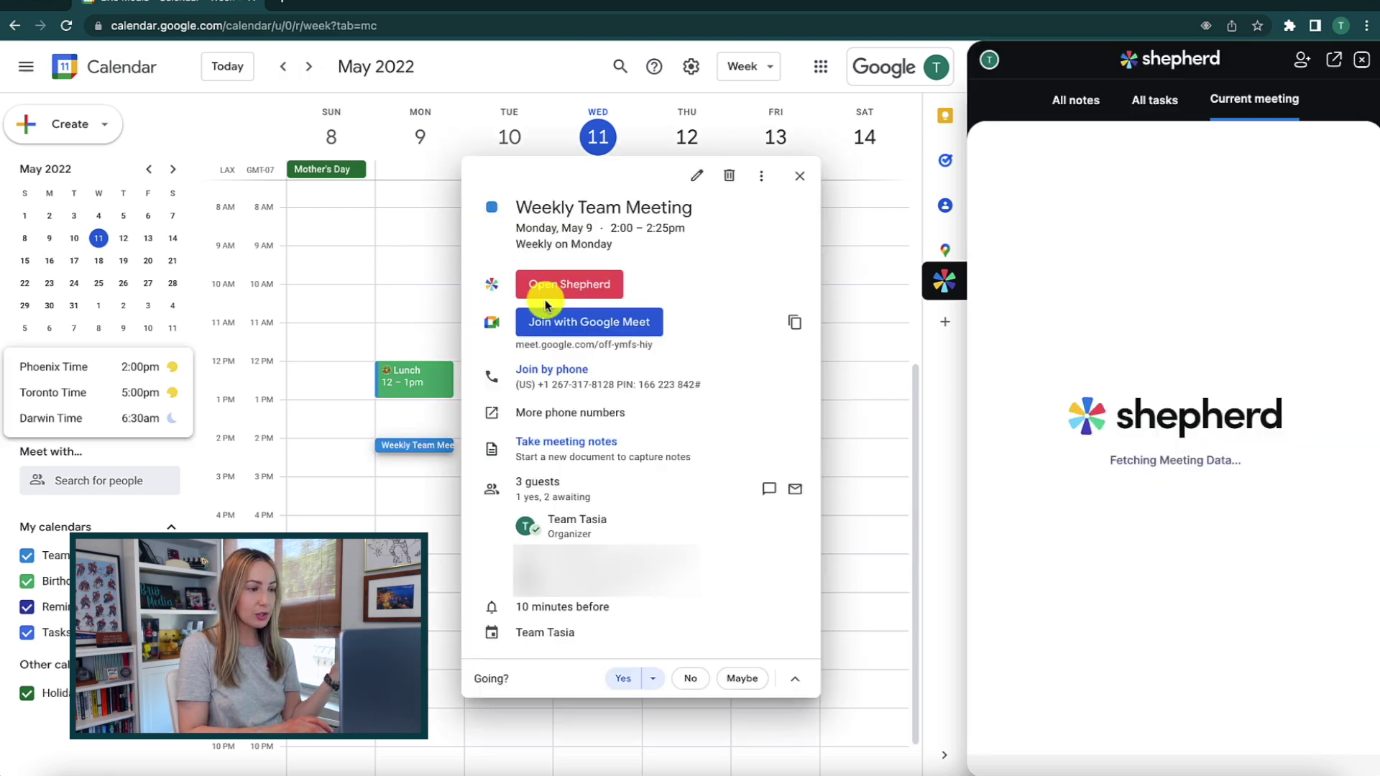
click(573, 284)
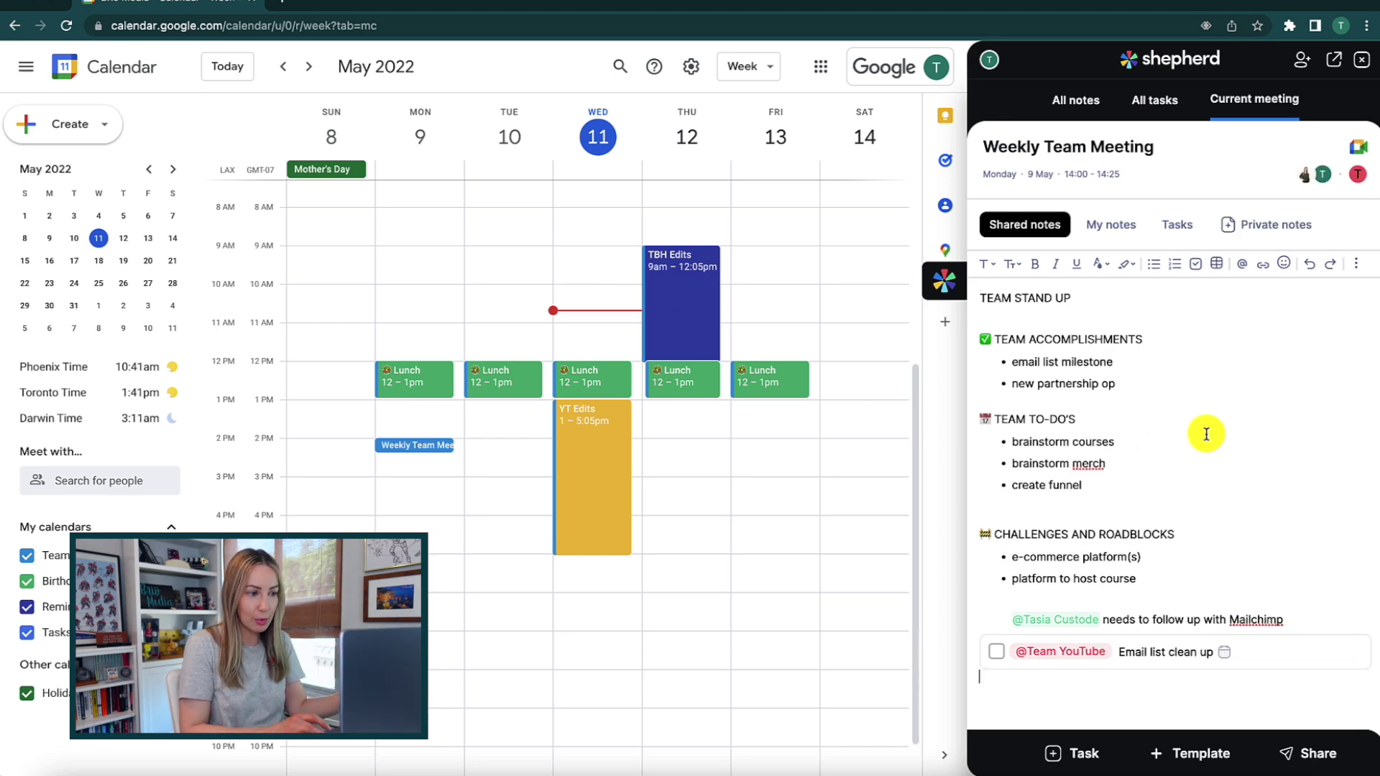
click(309, 66)
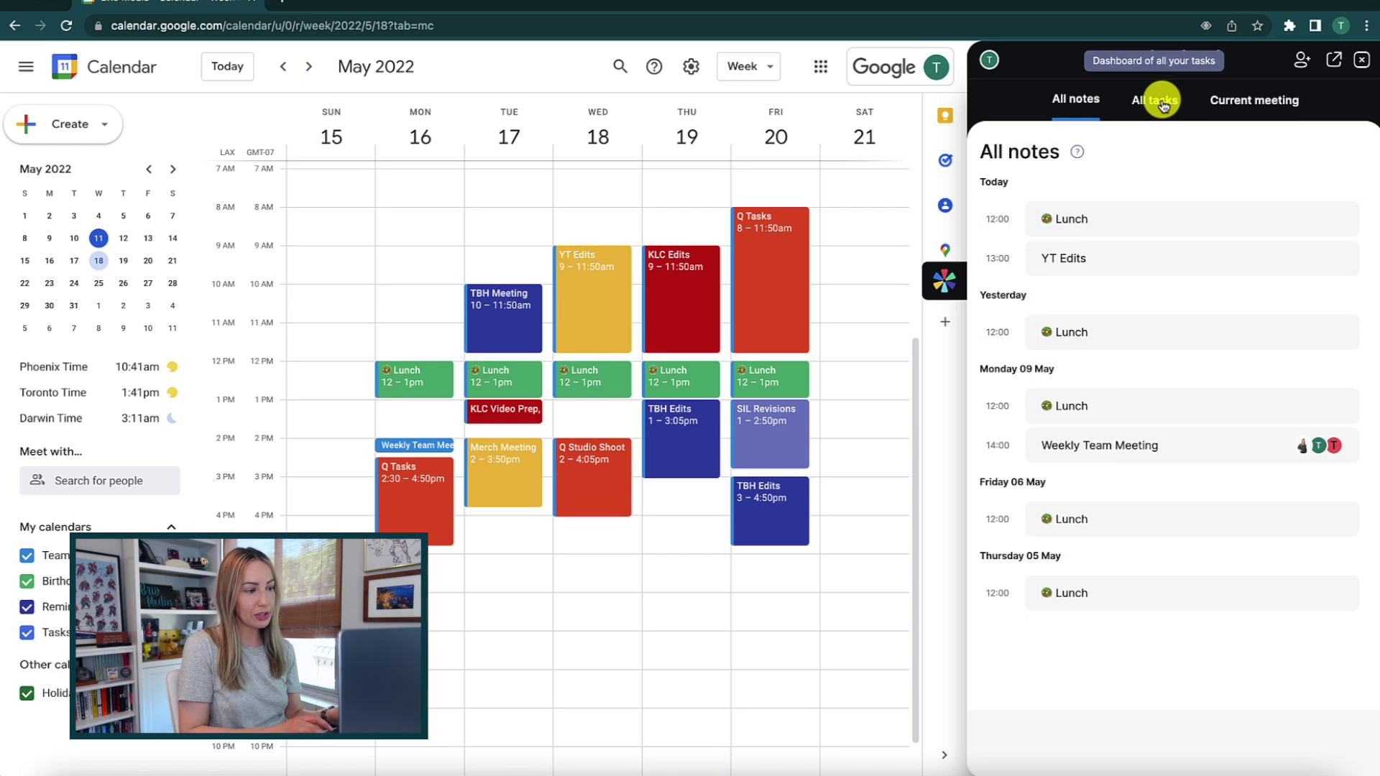
Review the In progress and To do tasks, then go to the Email list clean up task's meeting.
click(1163, 105)
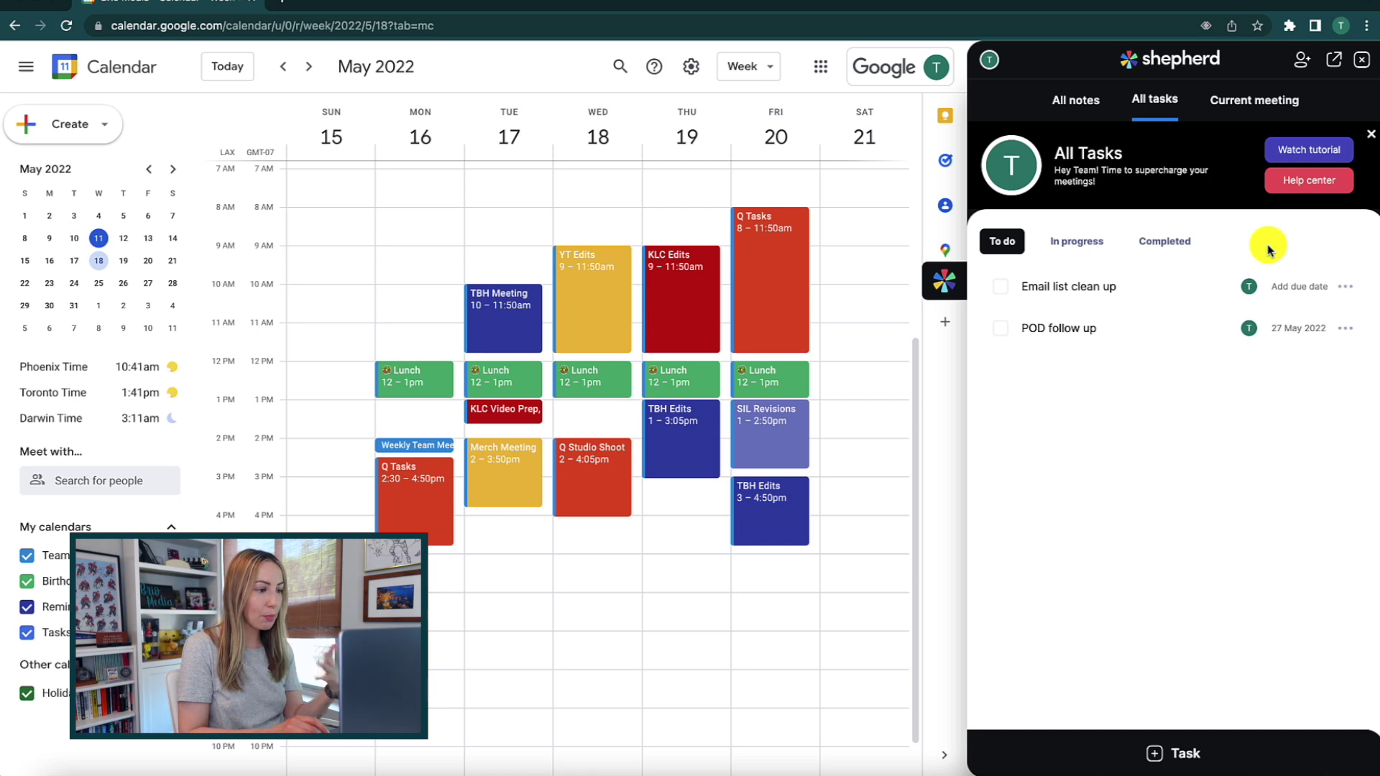
click(1078, 244)
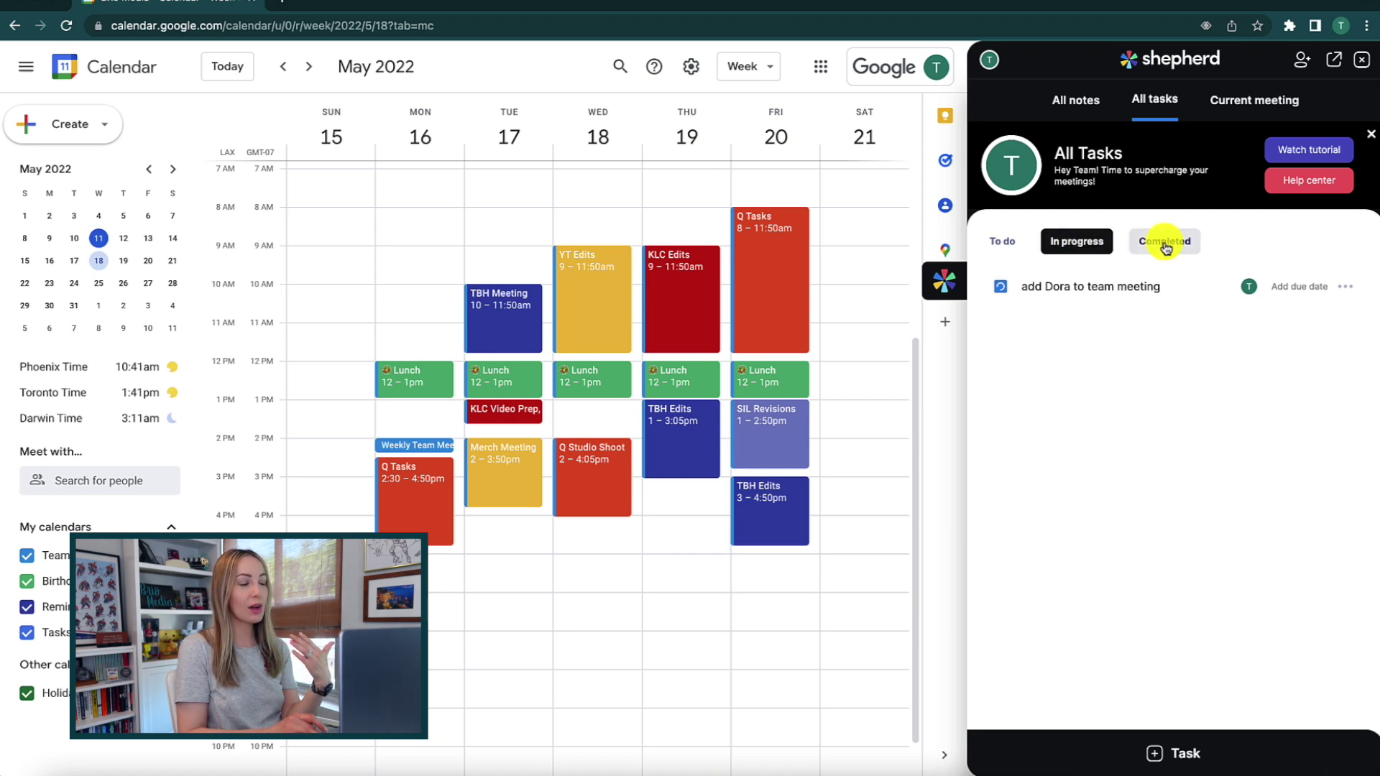
click(998, 243)
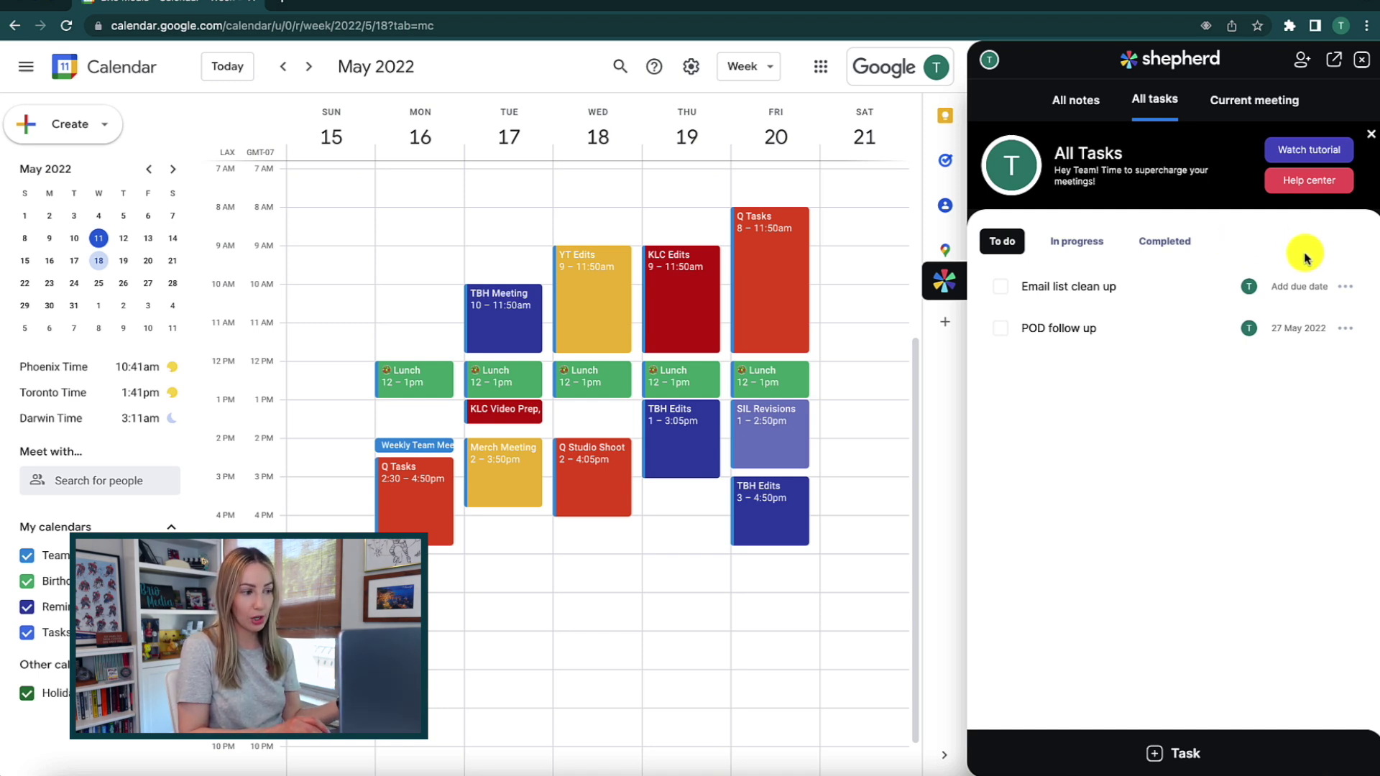
click(1345, 288)
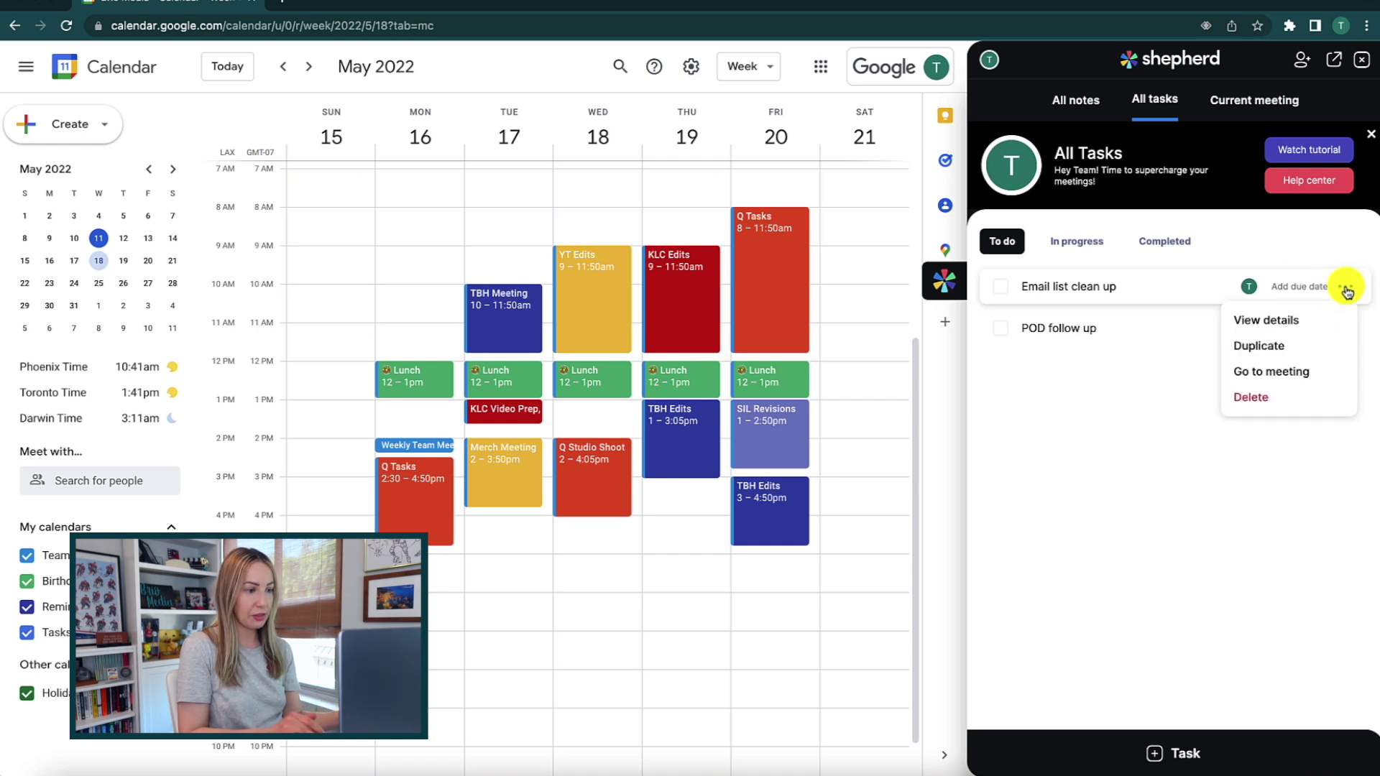
click(1319, 376)
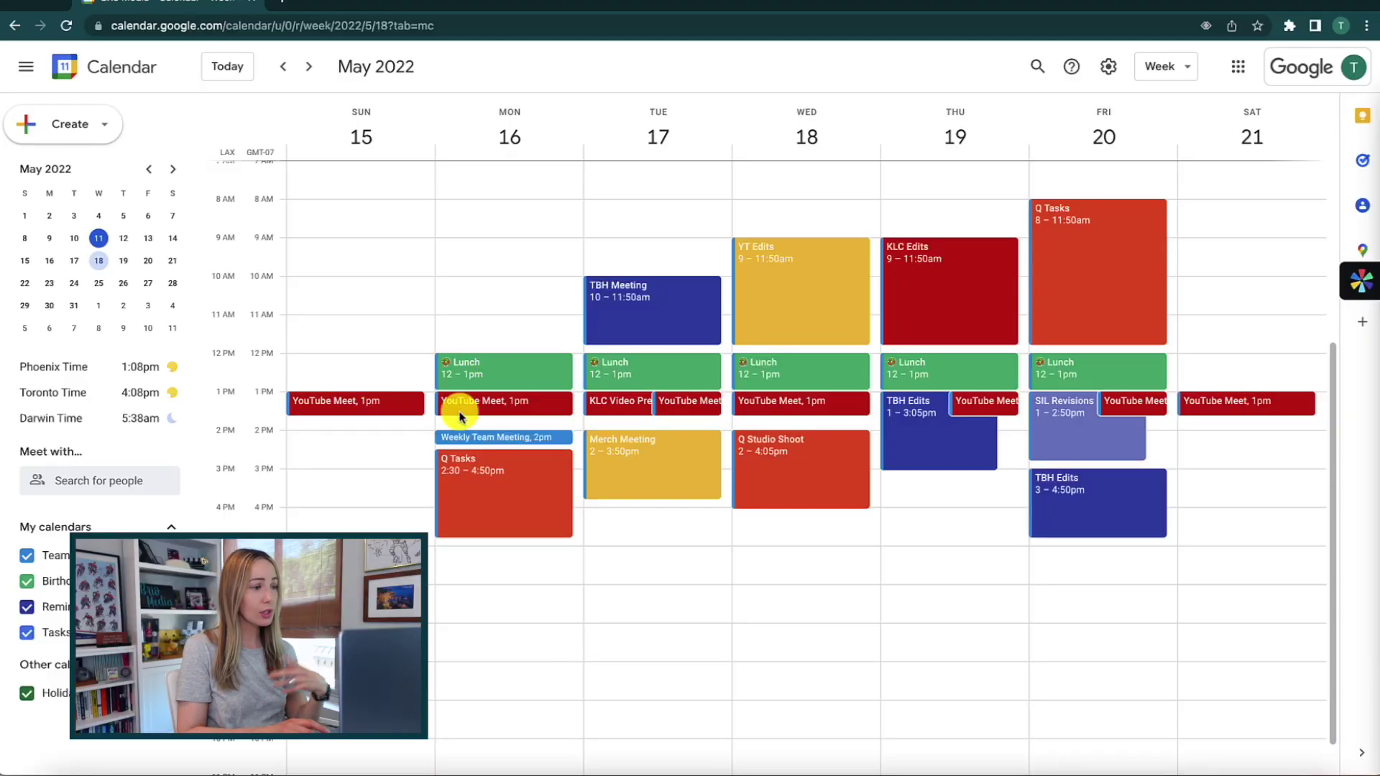
Open the Weekly Team Meeting event in Shepherd and join its Google Meet video call.
click(478, 438)
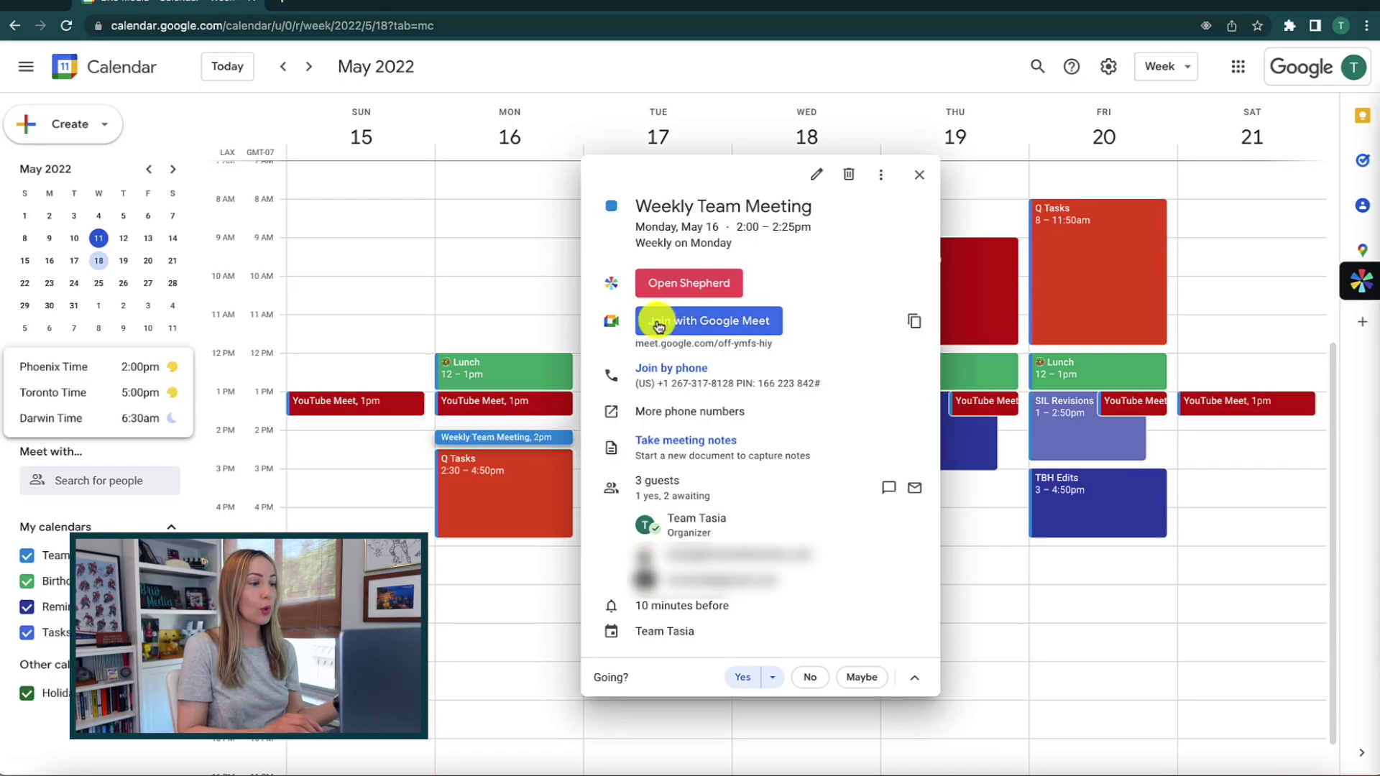
click(689, 286)
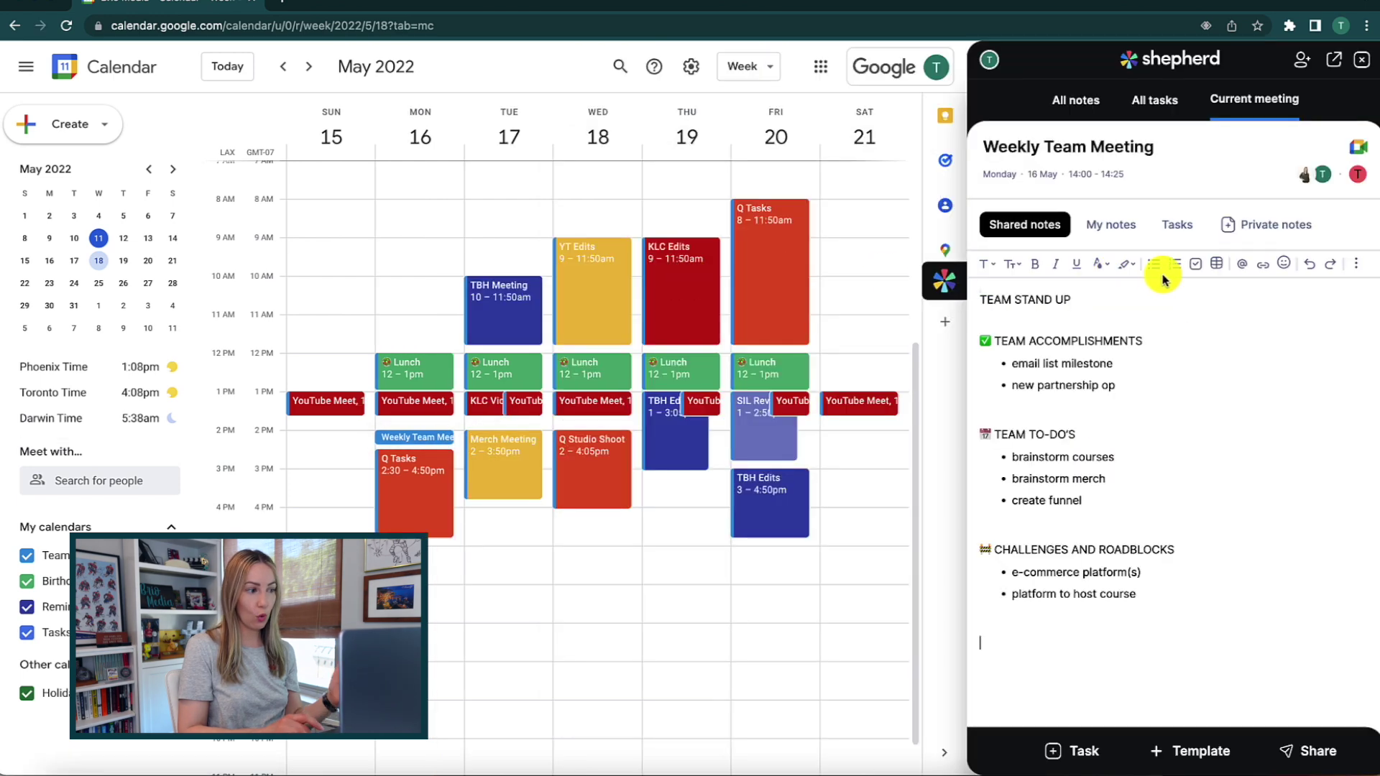
click(1366, 152)
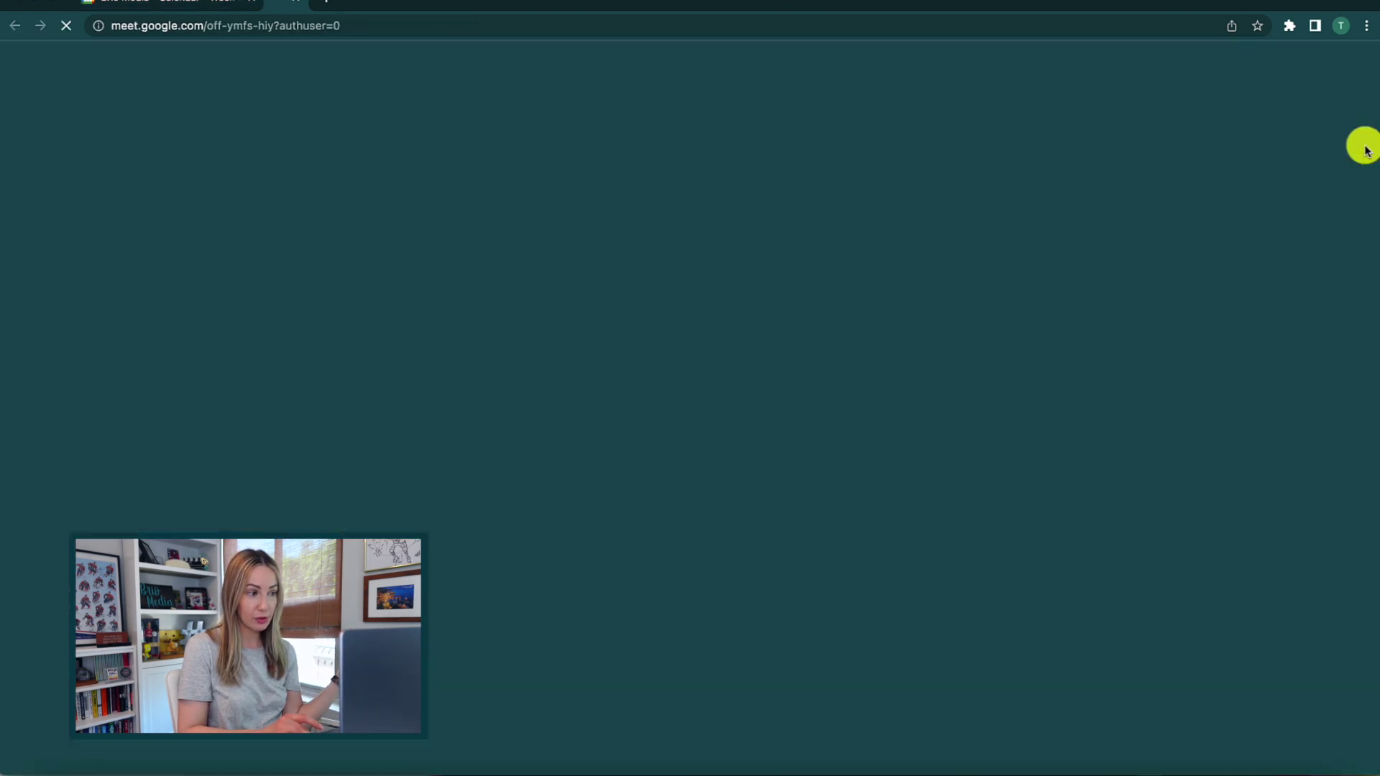
click(927, 401)
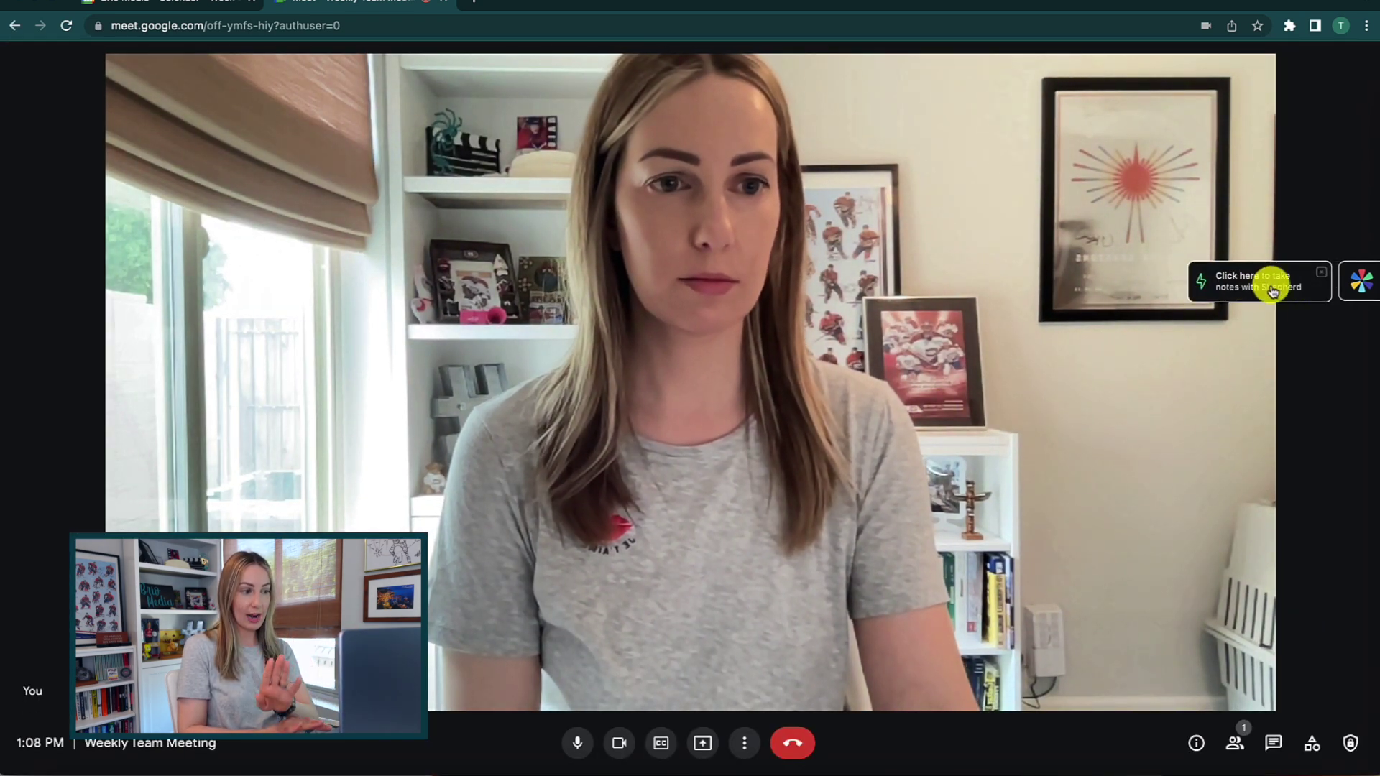
Add a /t timestamped top line about which POD company to use, then view the previous notes.
click(1358, 281)
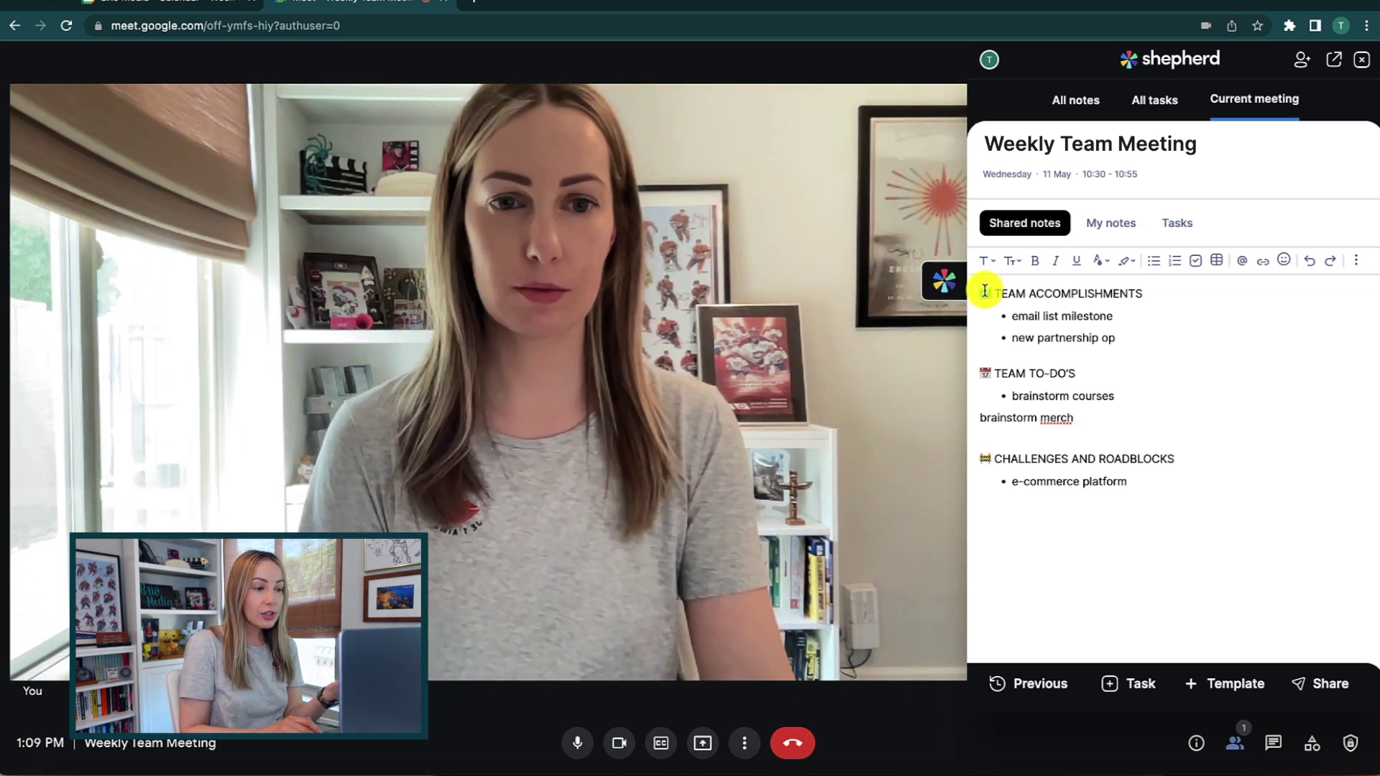
click(980, 289)
key(Return)
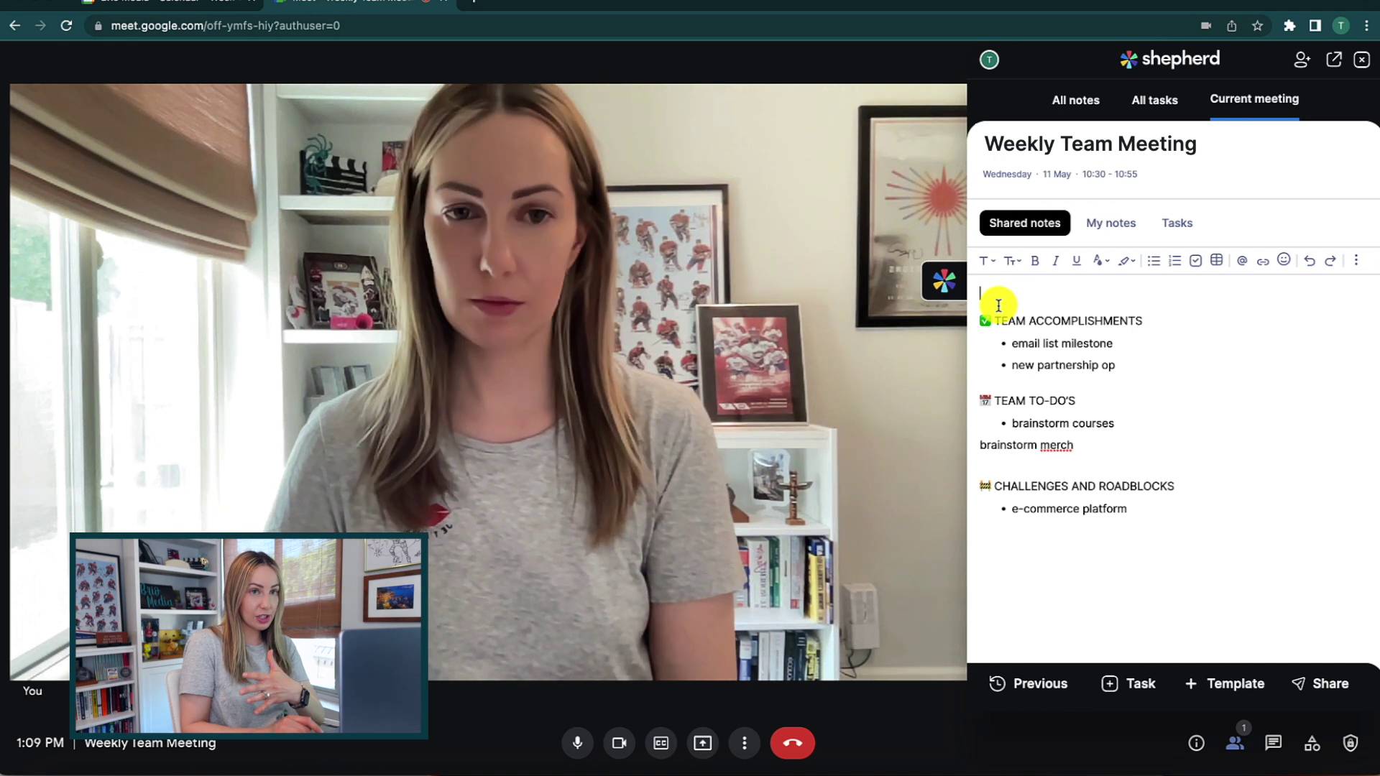
text(/t)
key(Return)
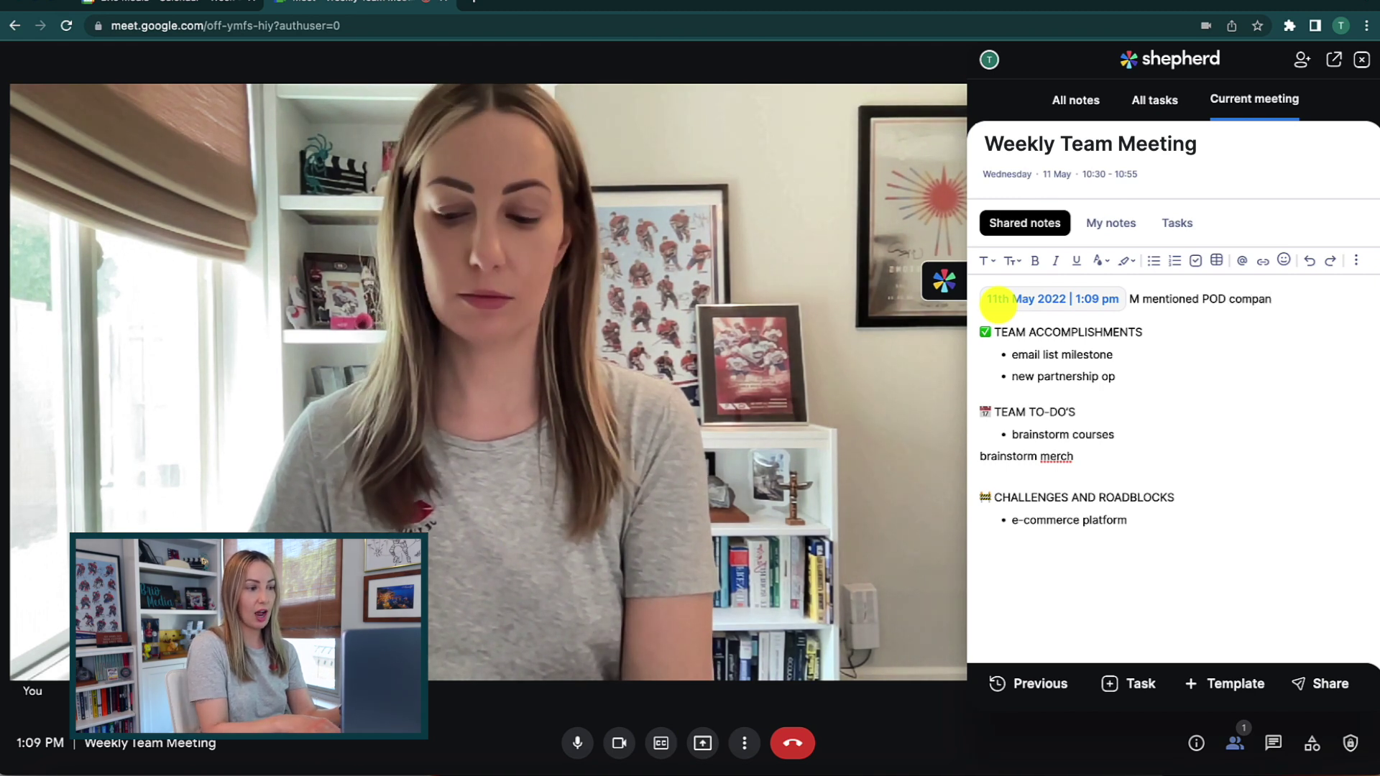
text(y to use)
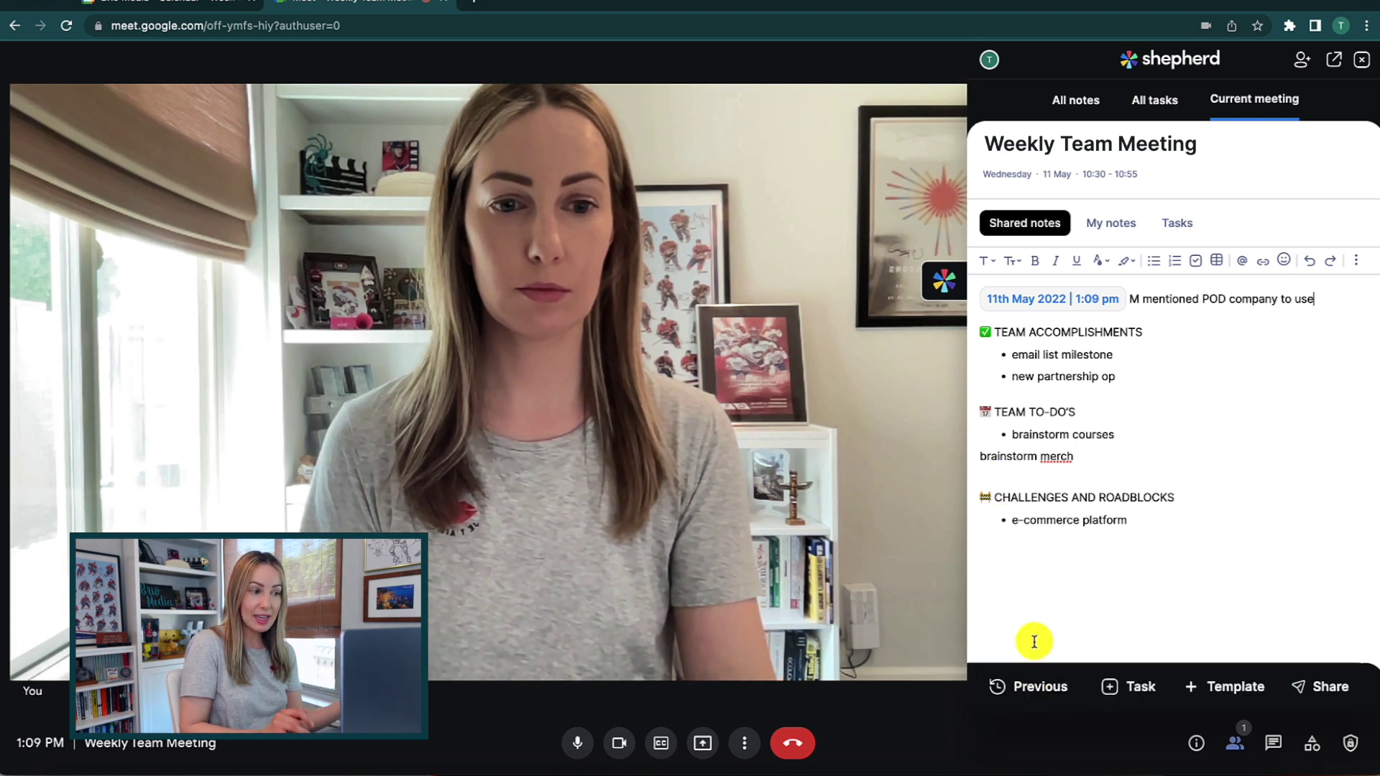
click(1021, 686)
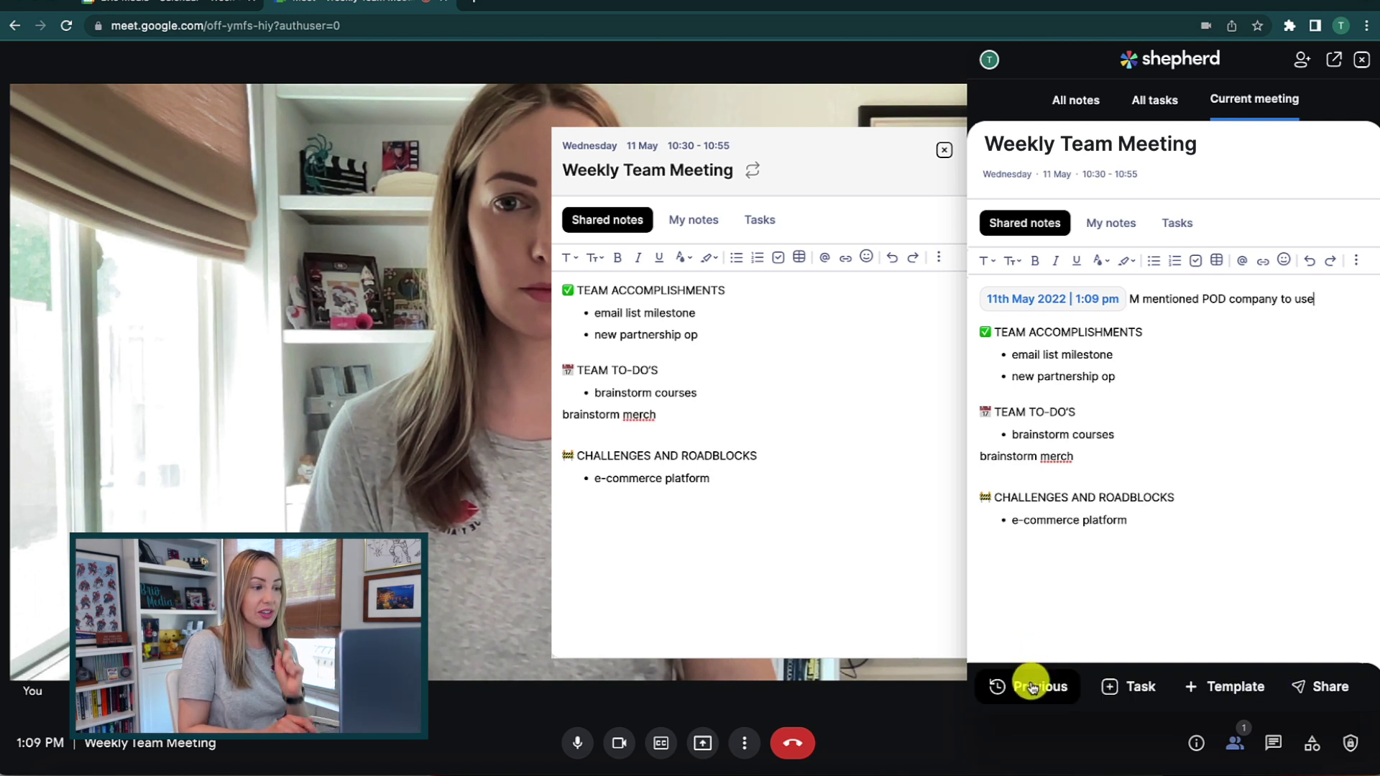
Look inside the previous meeting's notes panel, then close it.
click(782, 591)
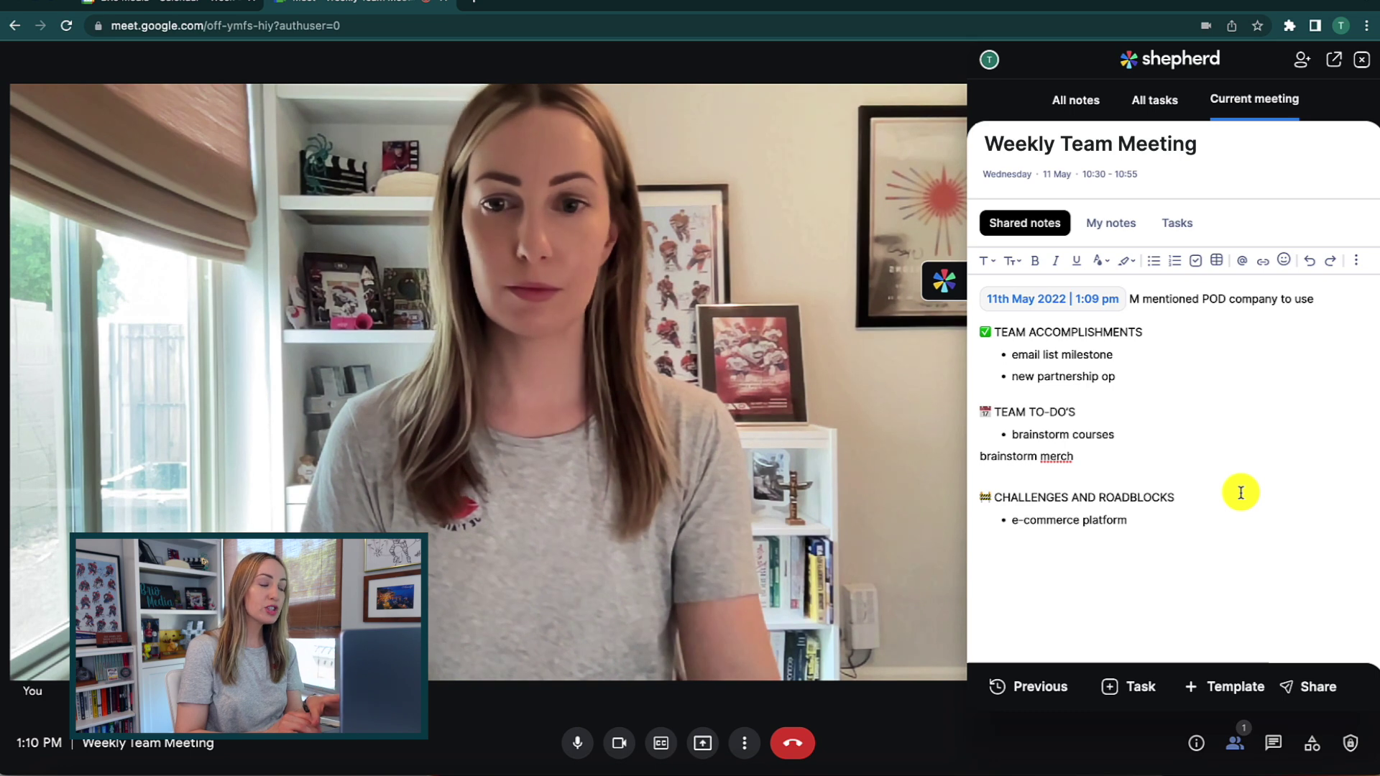
Leave the call, look at the email sharing option and back out, then open Shepherd full screen.
click(792, 743)
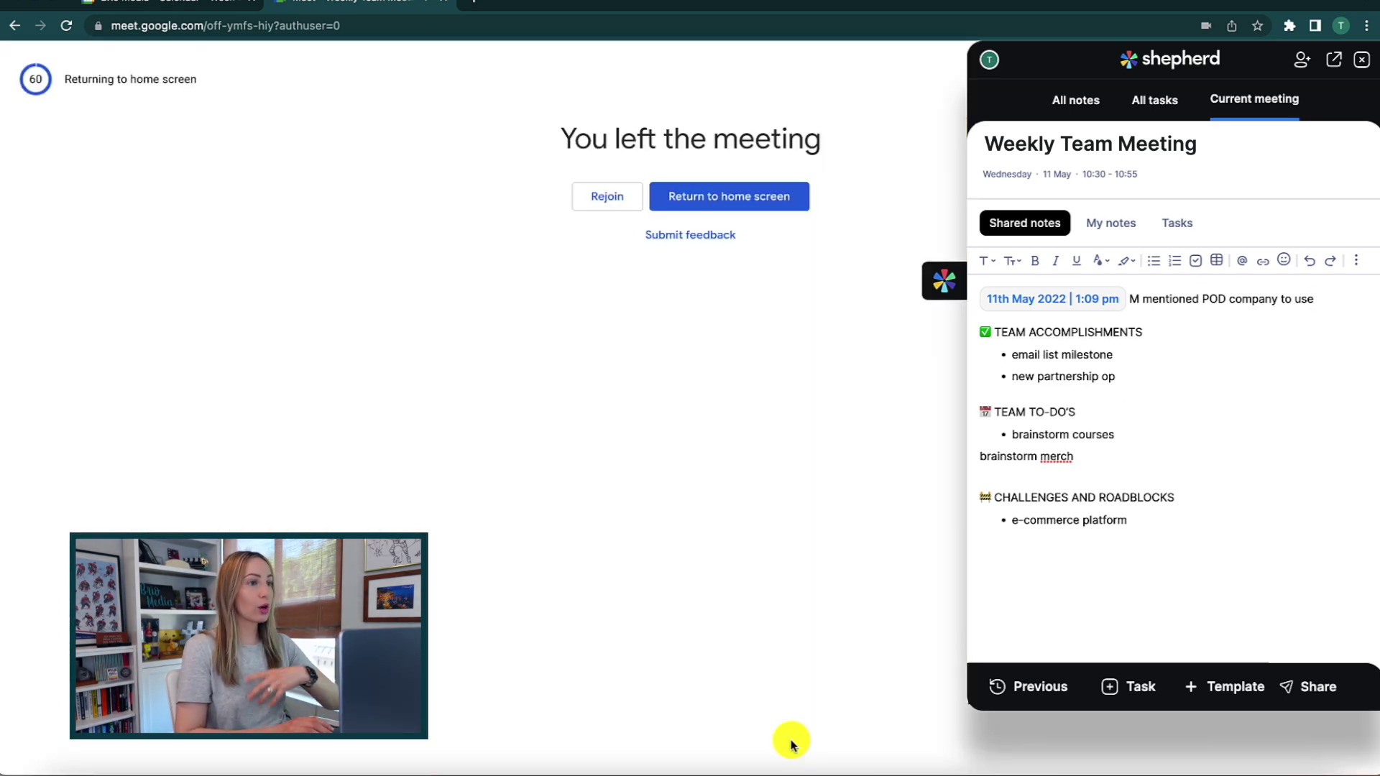
click(1308, 689)
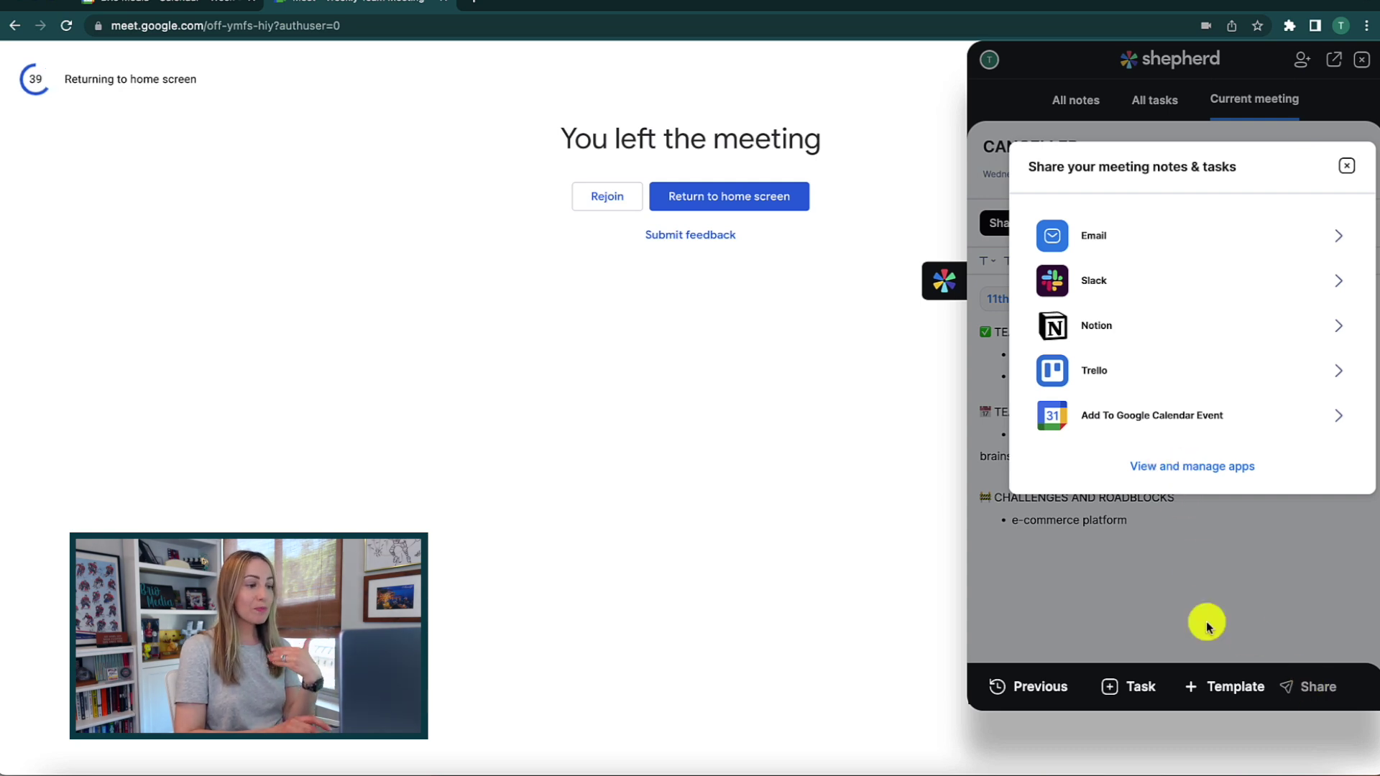
click(1166, 241)
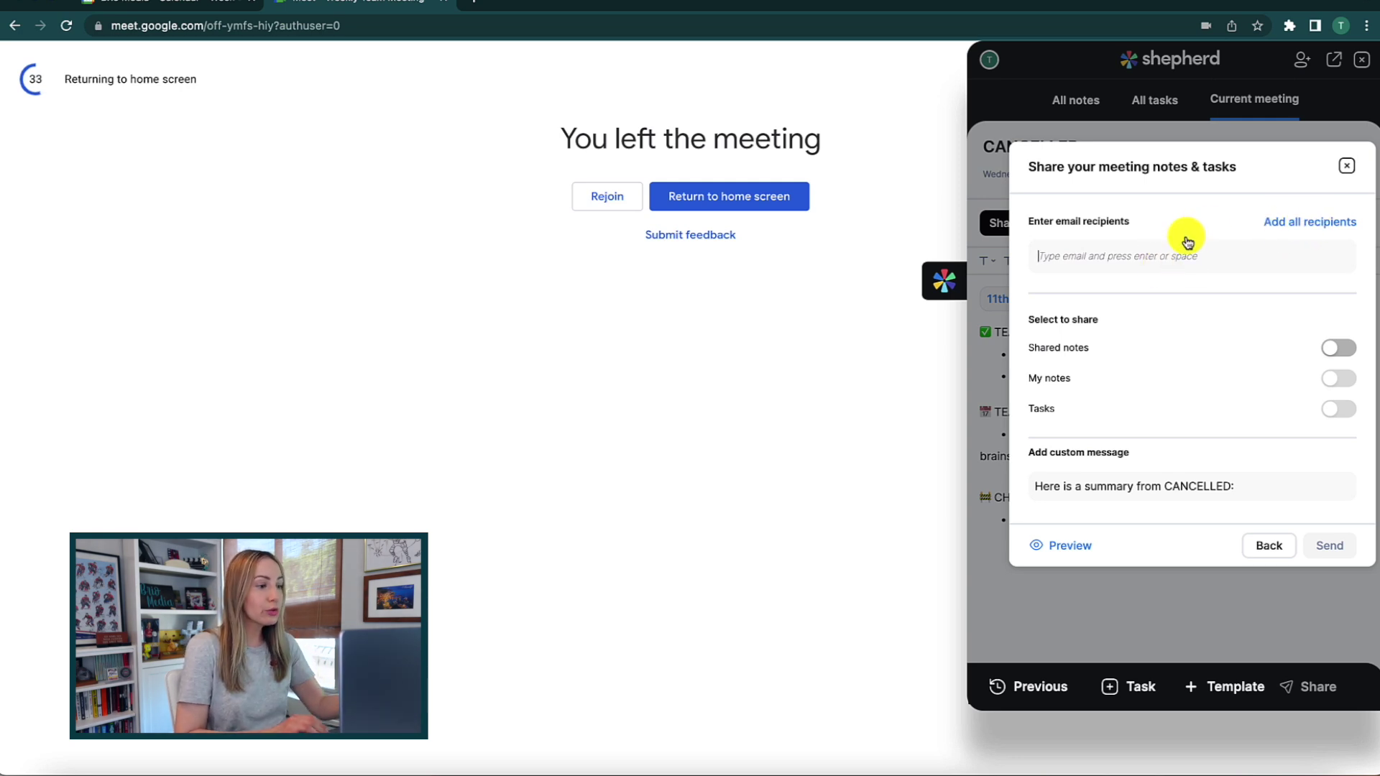
click(1267, 545)
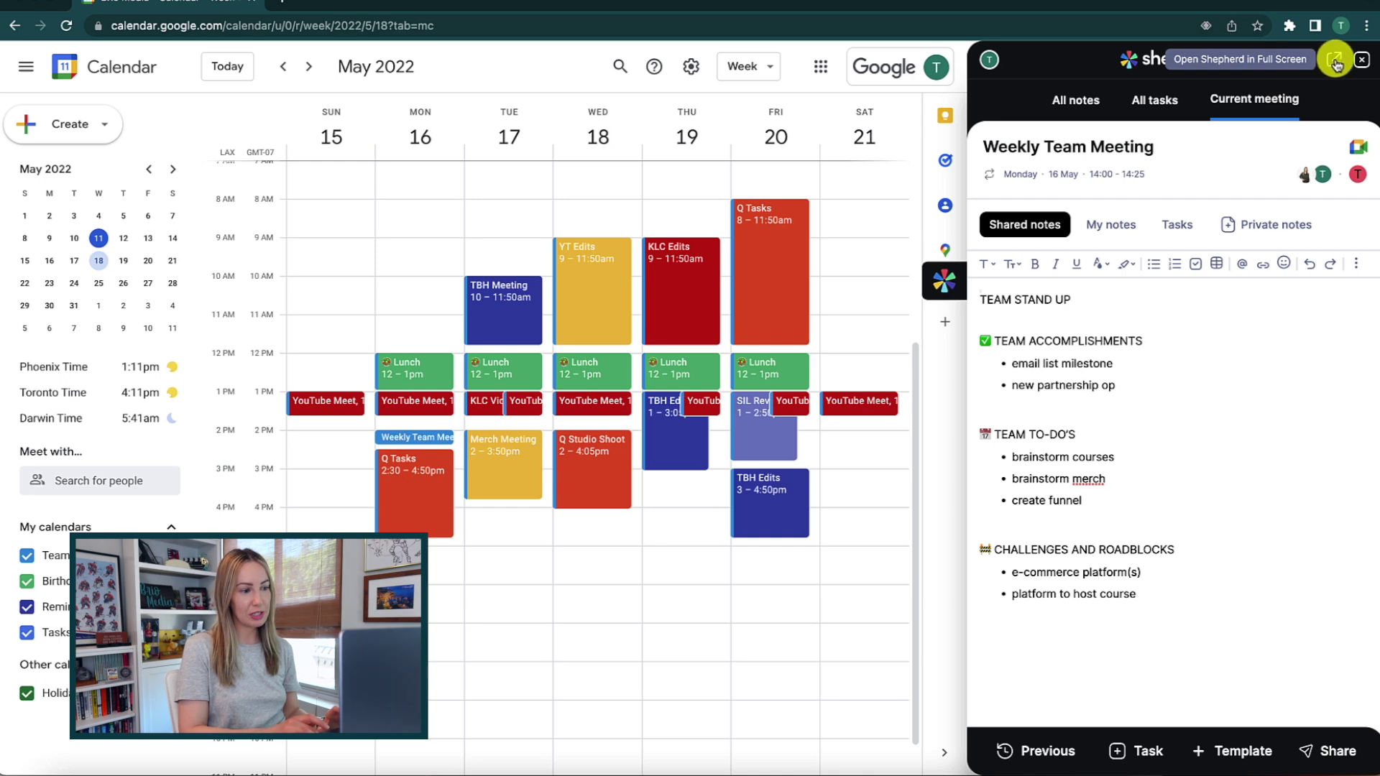
click(1336, 64)
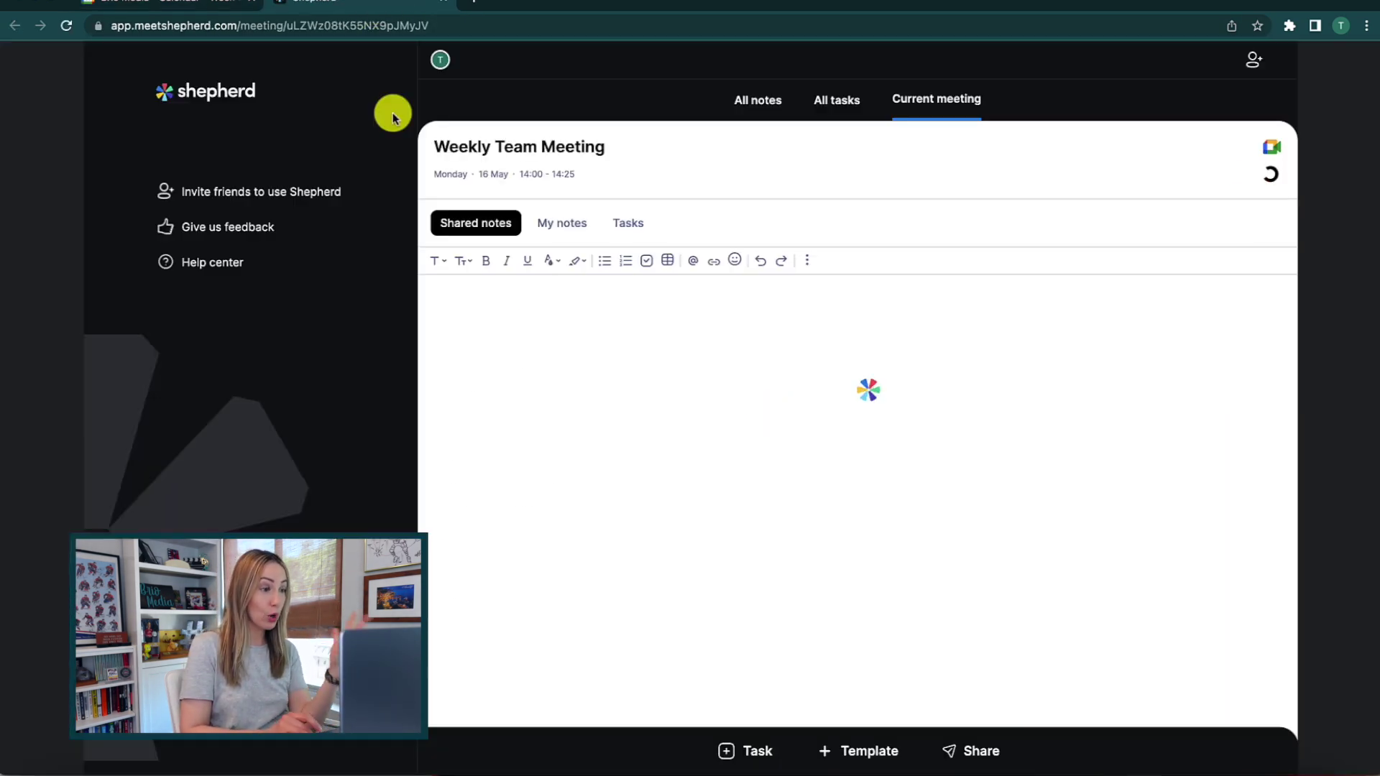
Browse All notes and All tasks, then return to the current meeting's notes.
click(744, 103)
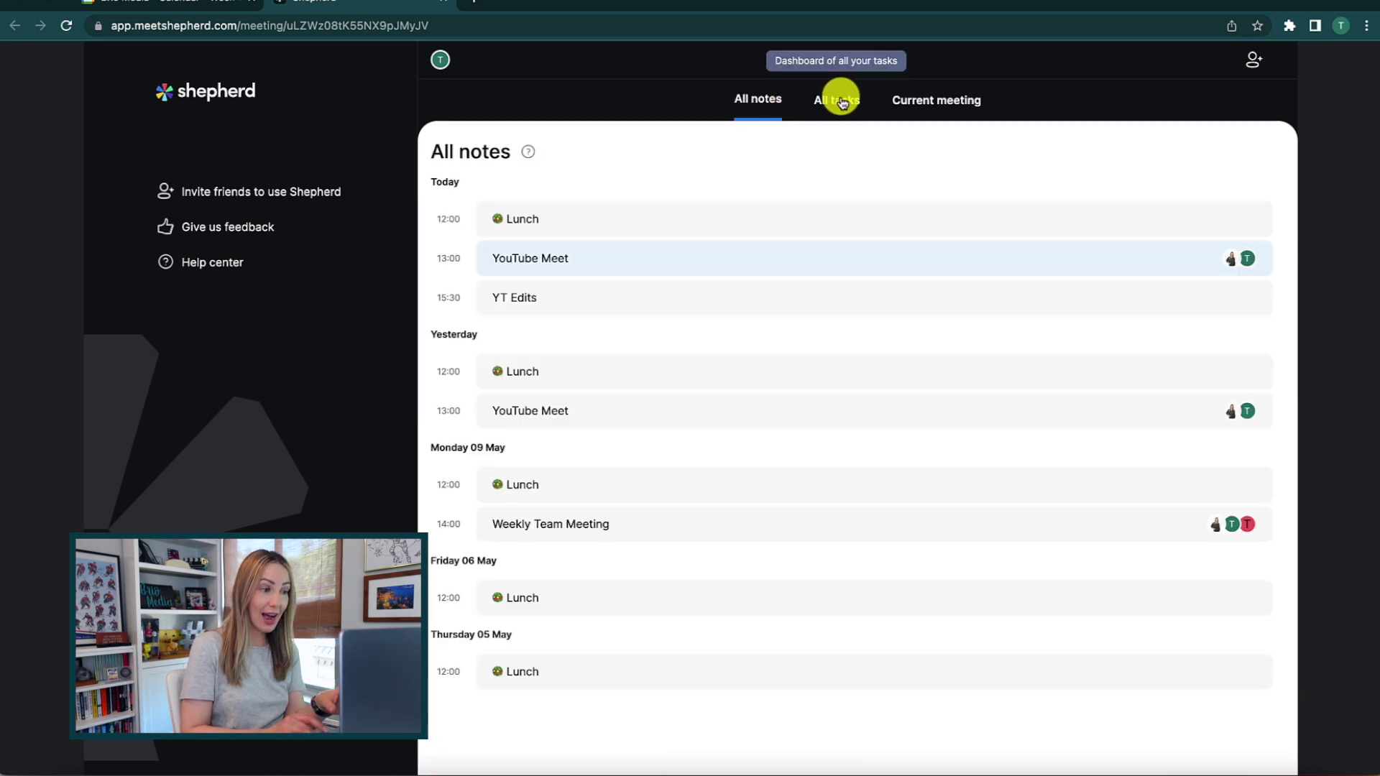
click(841, 102)
click(920, 100)
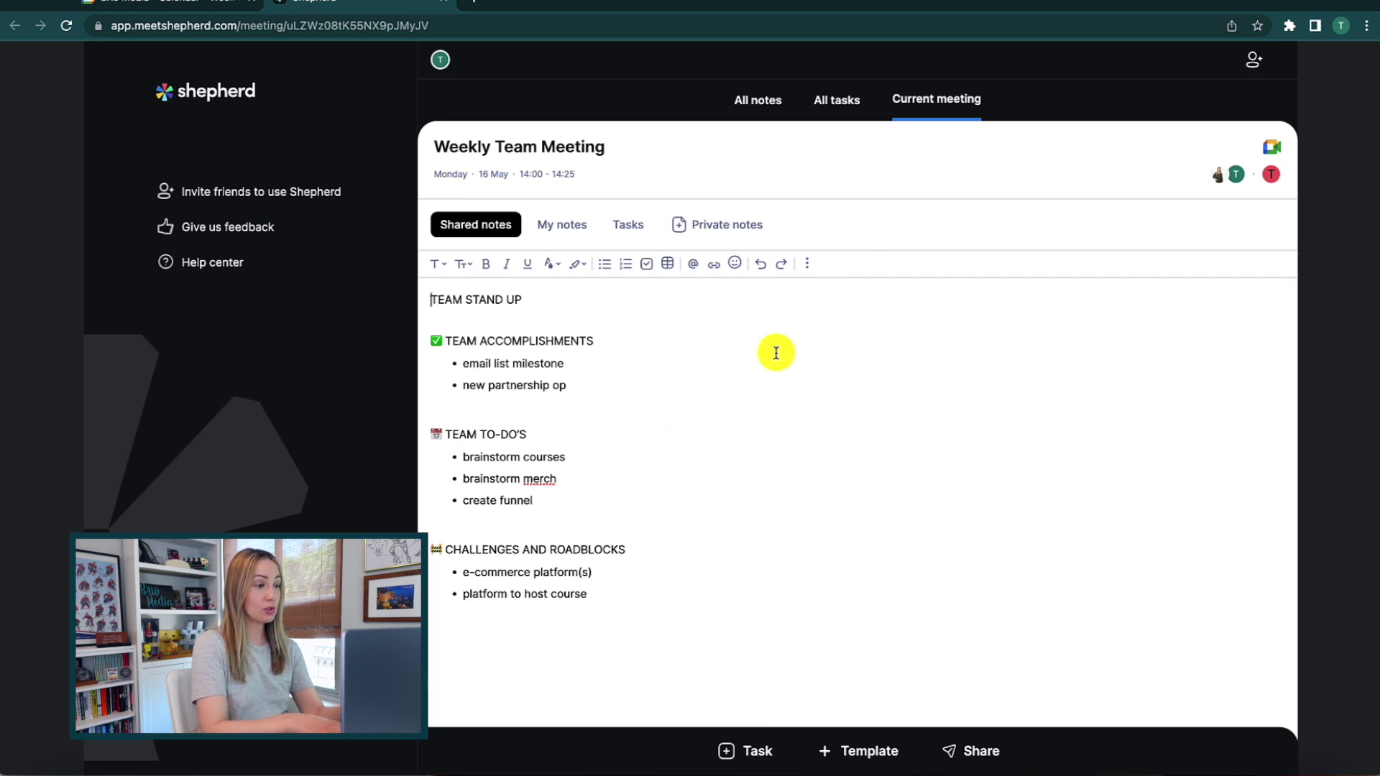
In My notes, create a task assigning a teammate to share the template.
click(562, 224)
text(/)
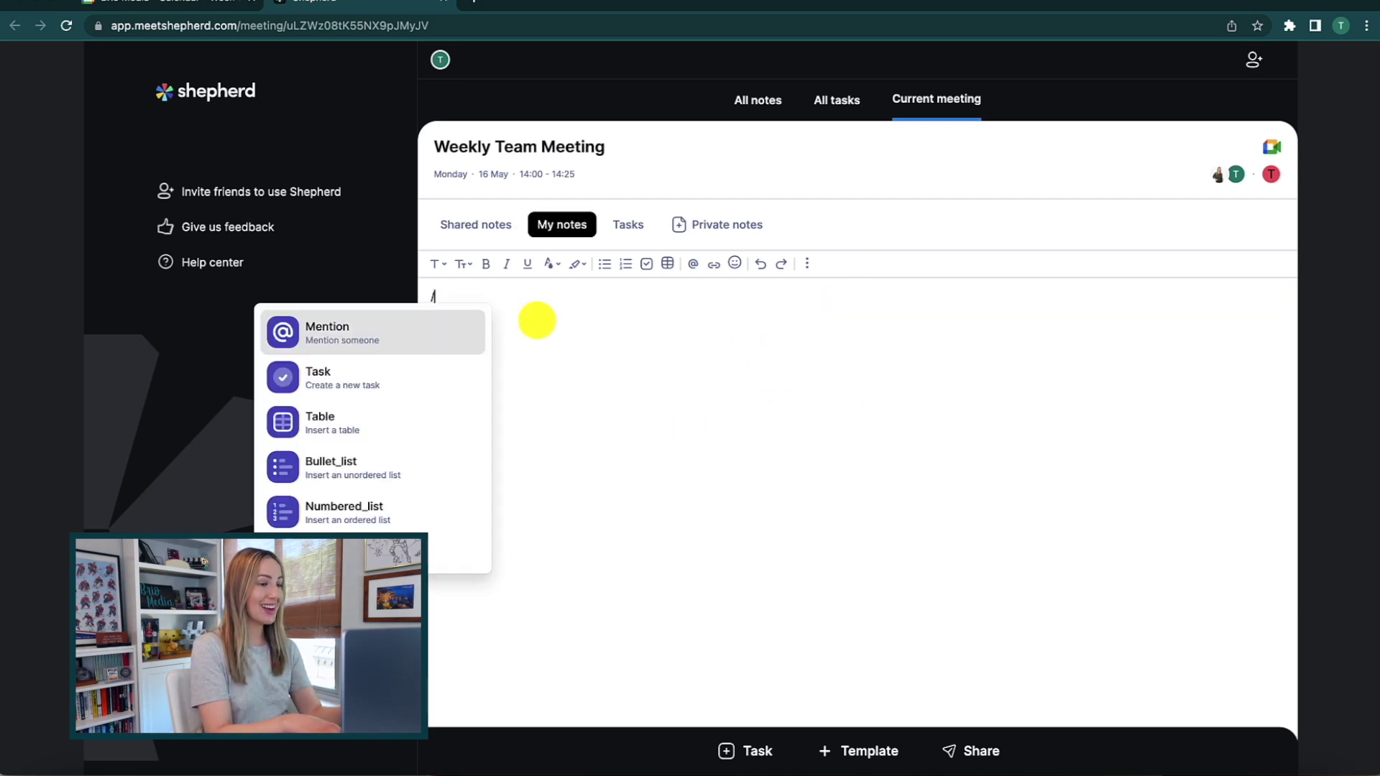
click(481, 376)
text(@Team Tasia share template with M)
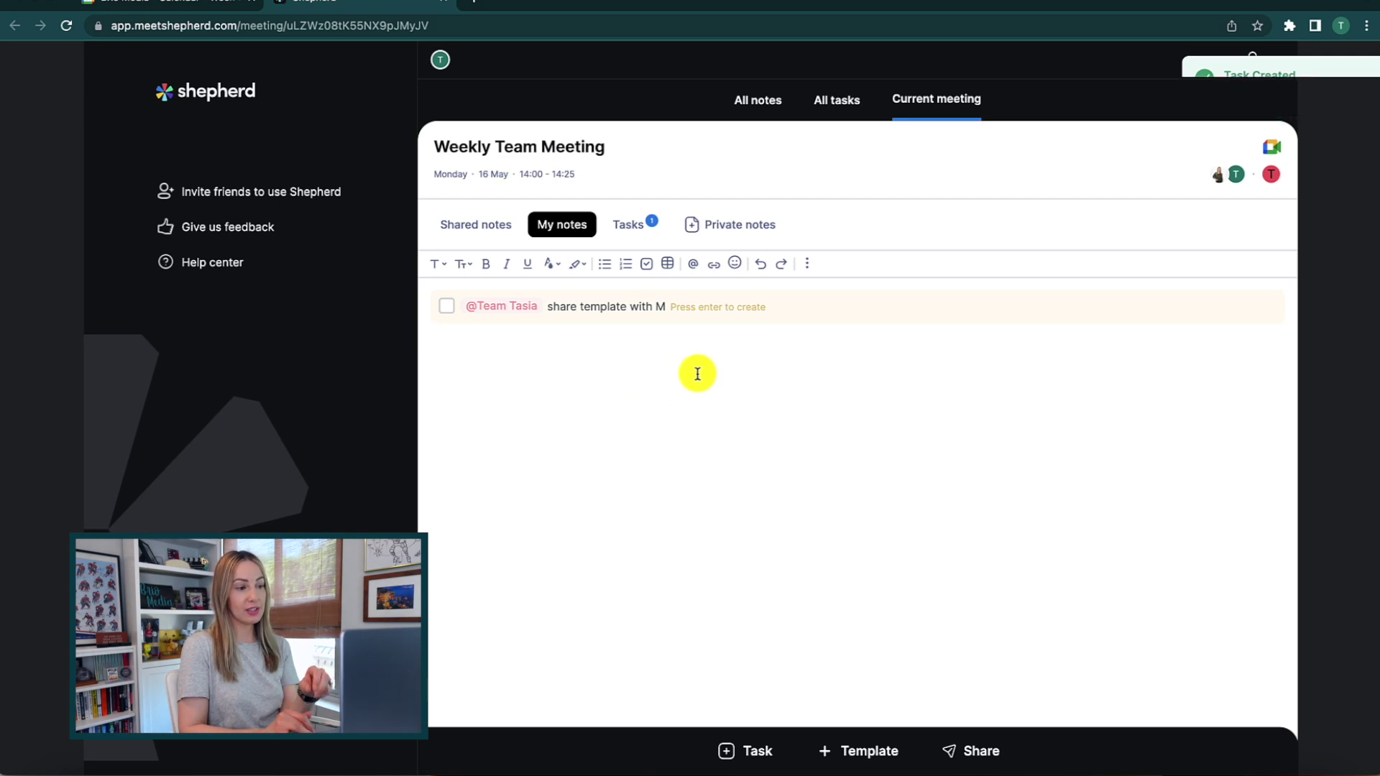
Enable the Desktop notifications toggle in Settings for reminders 1 minute before each meeting.
click(439, 61)
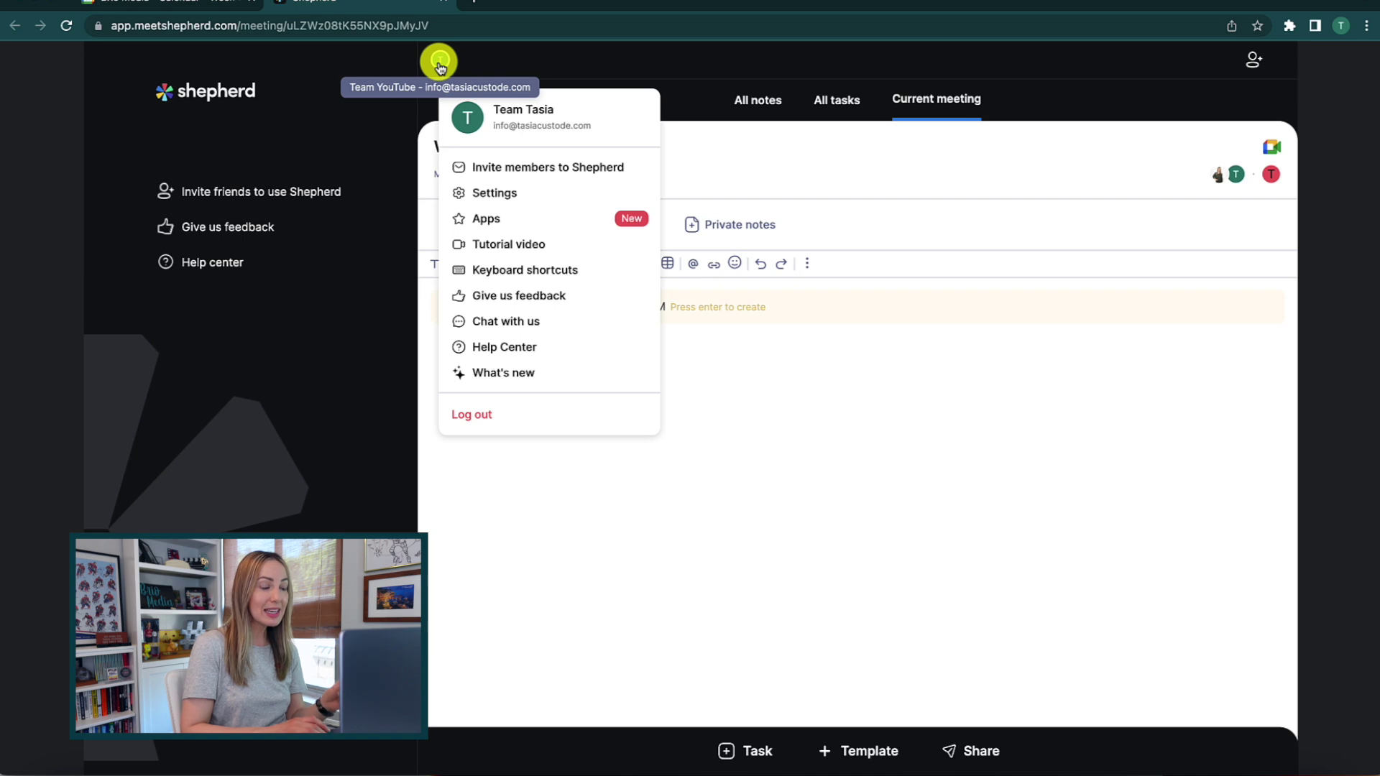
click(478, 194)
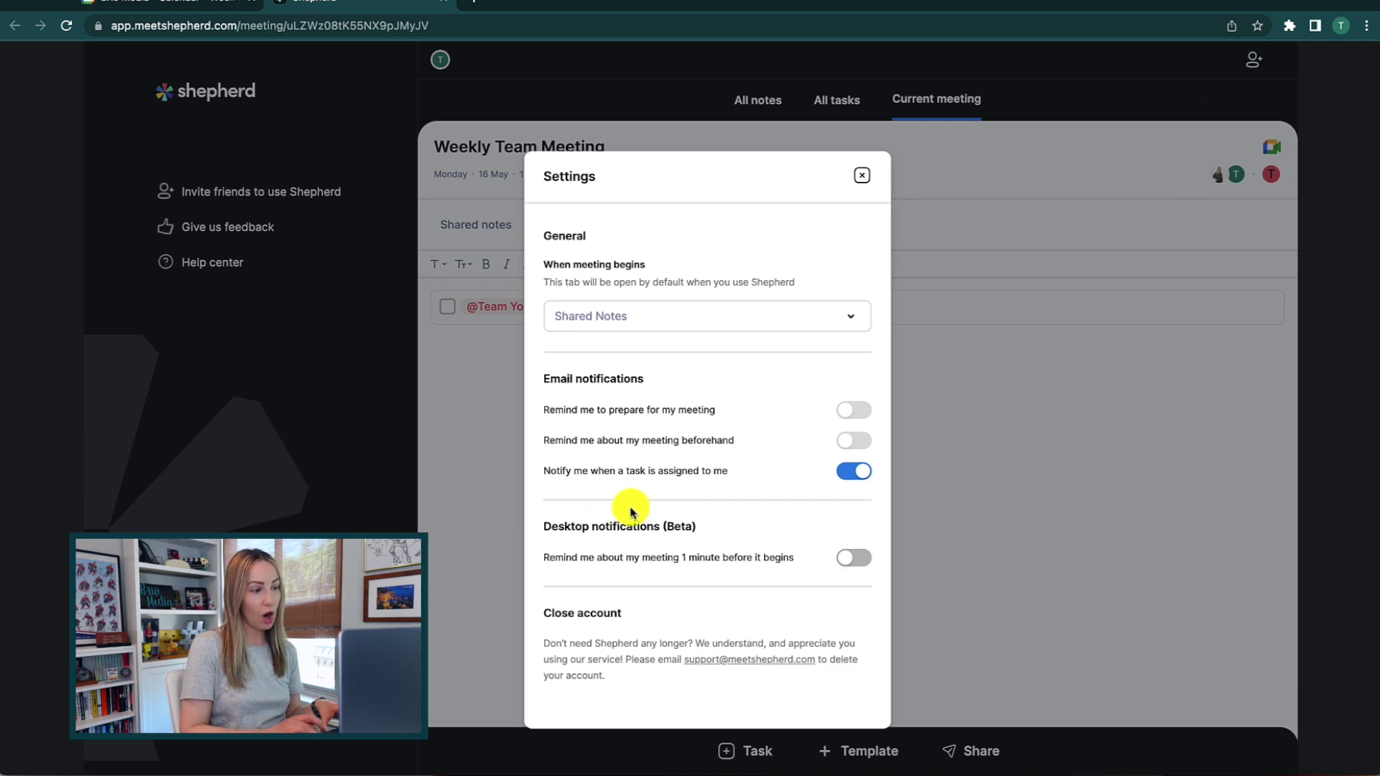
click(847, 561)
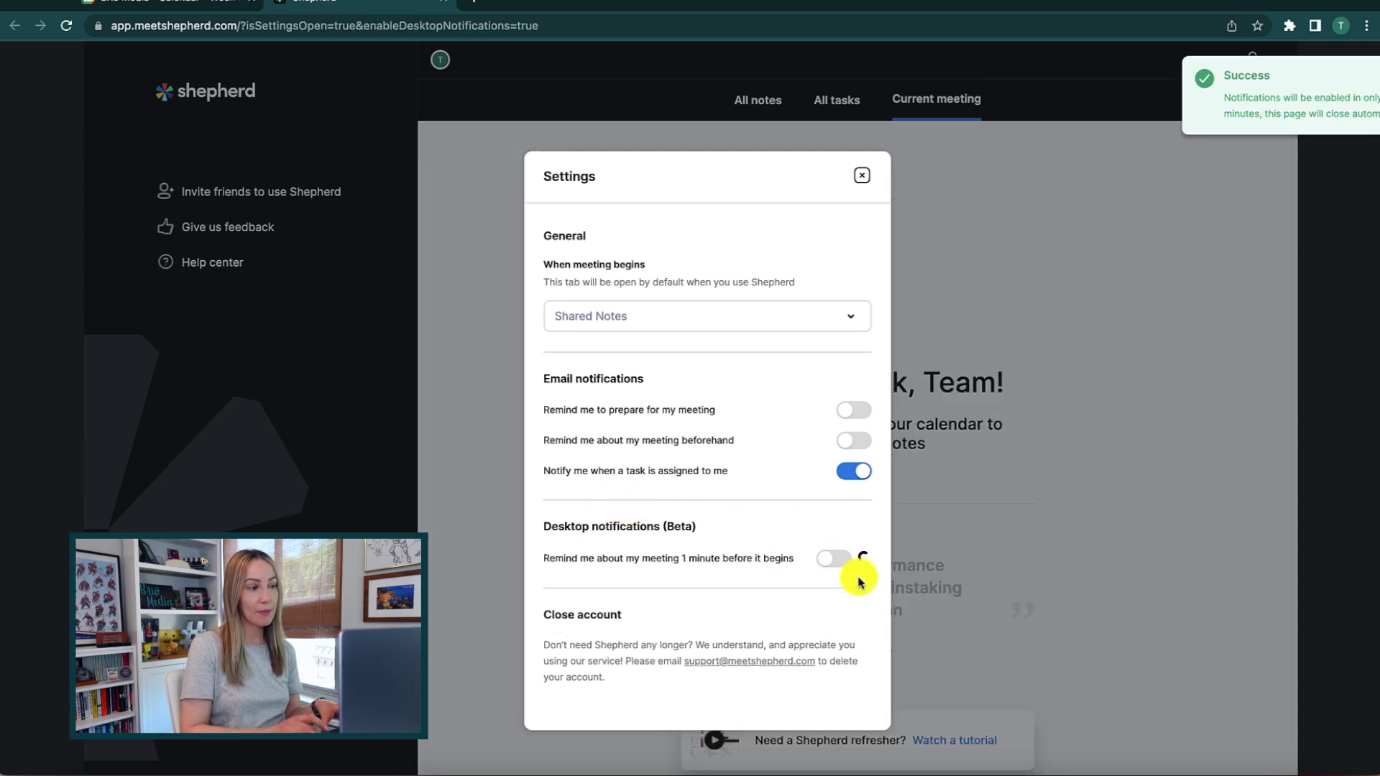